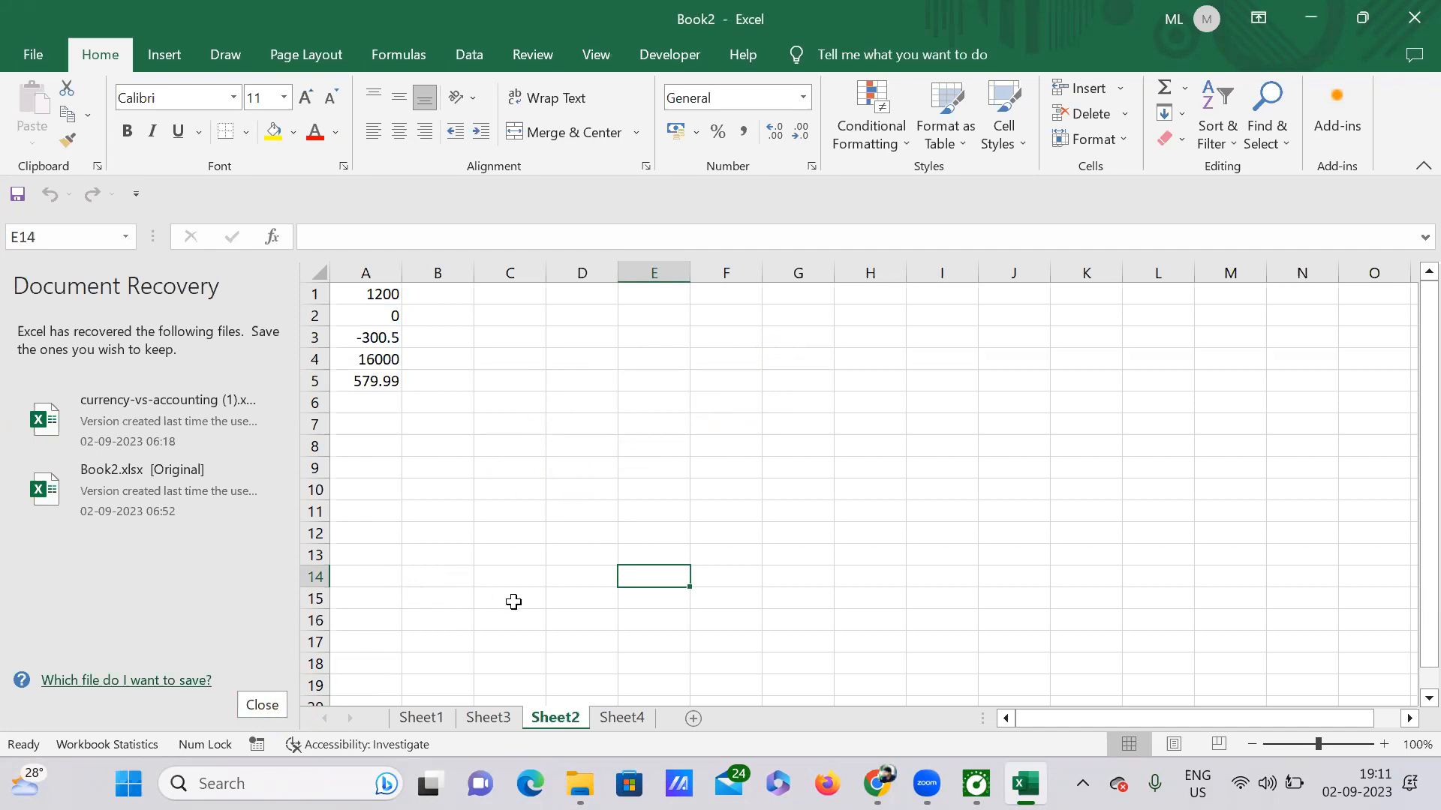
Close the Document Recovery pane to reveal Sheet2's values in A1:A5.
click(262, 705)
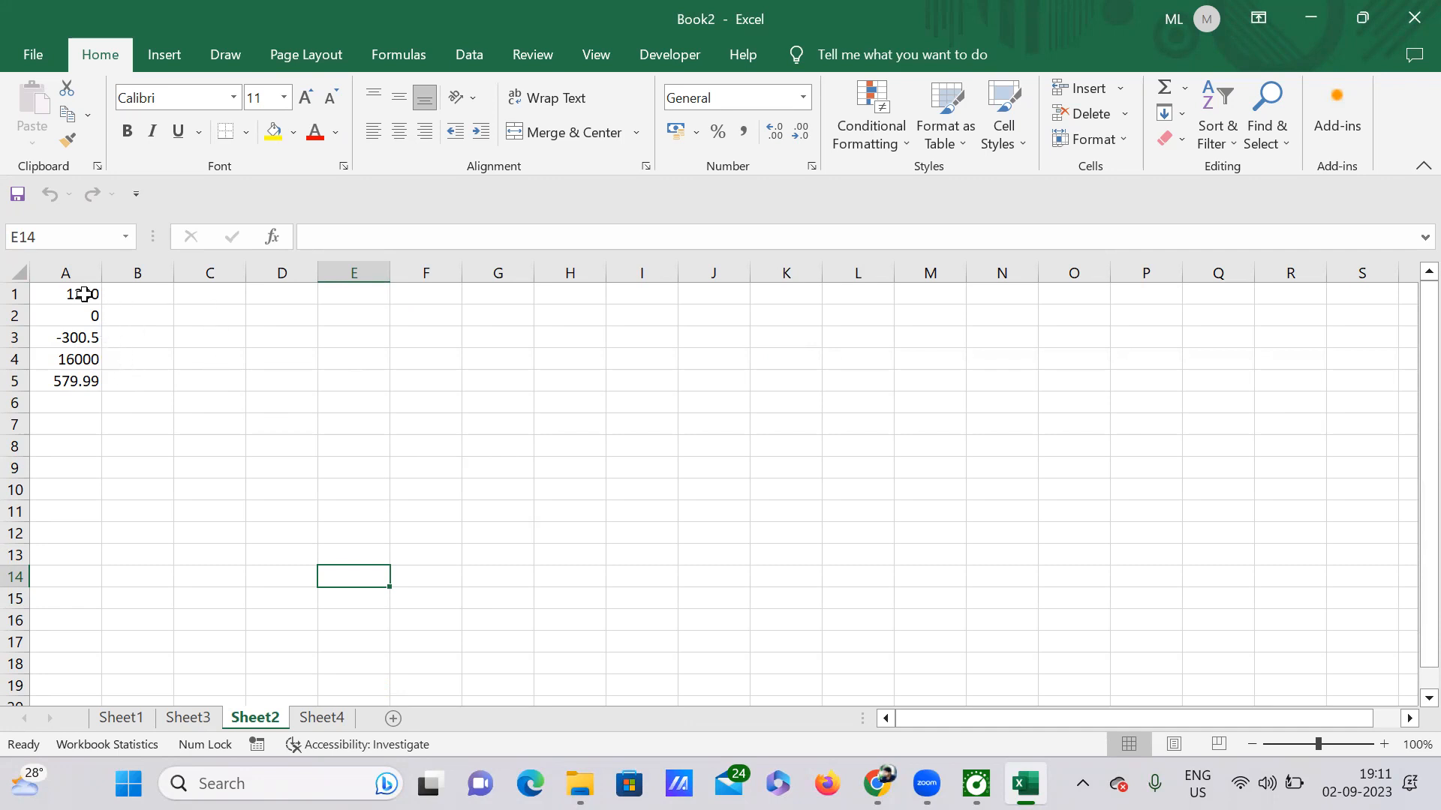
drag(81, 294, 89, 386)
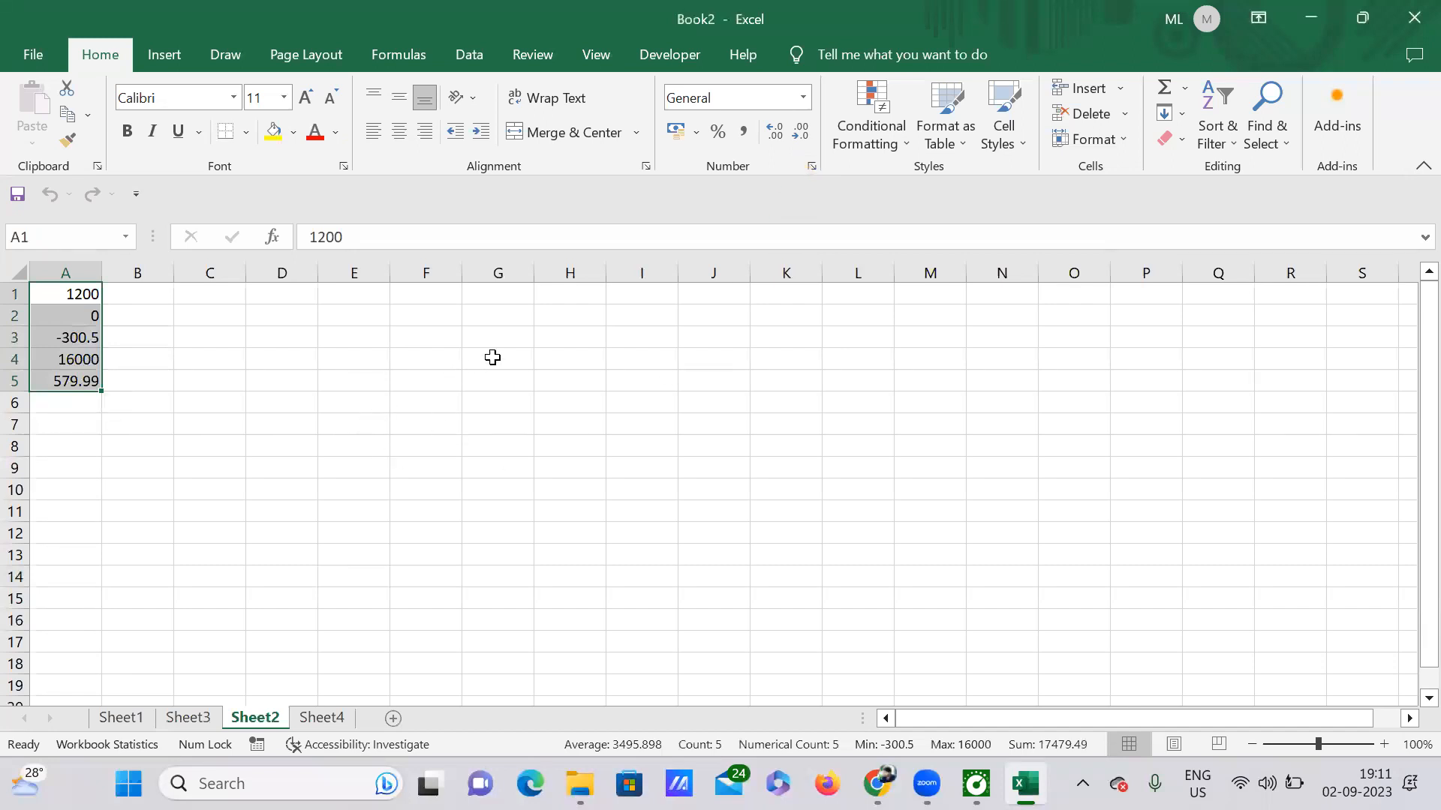
click(807, 101)
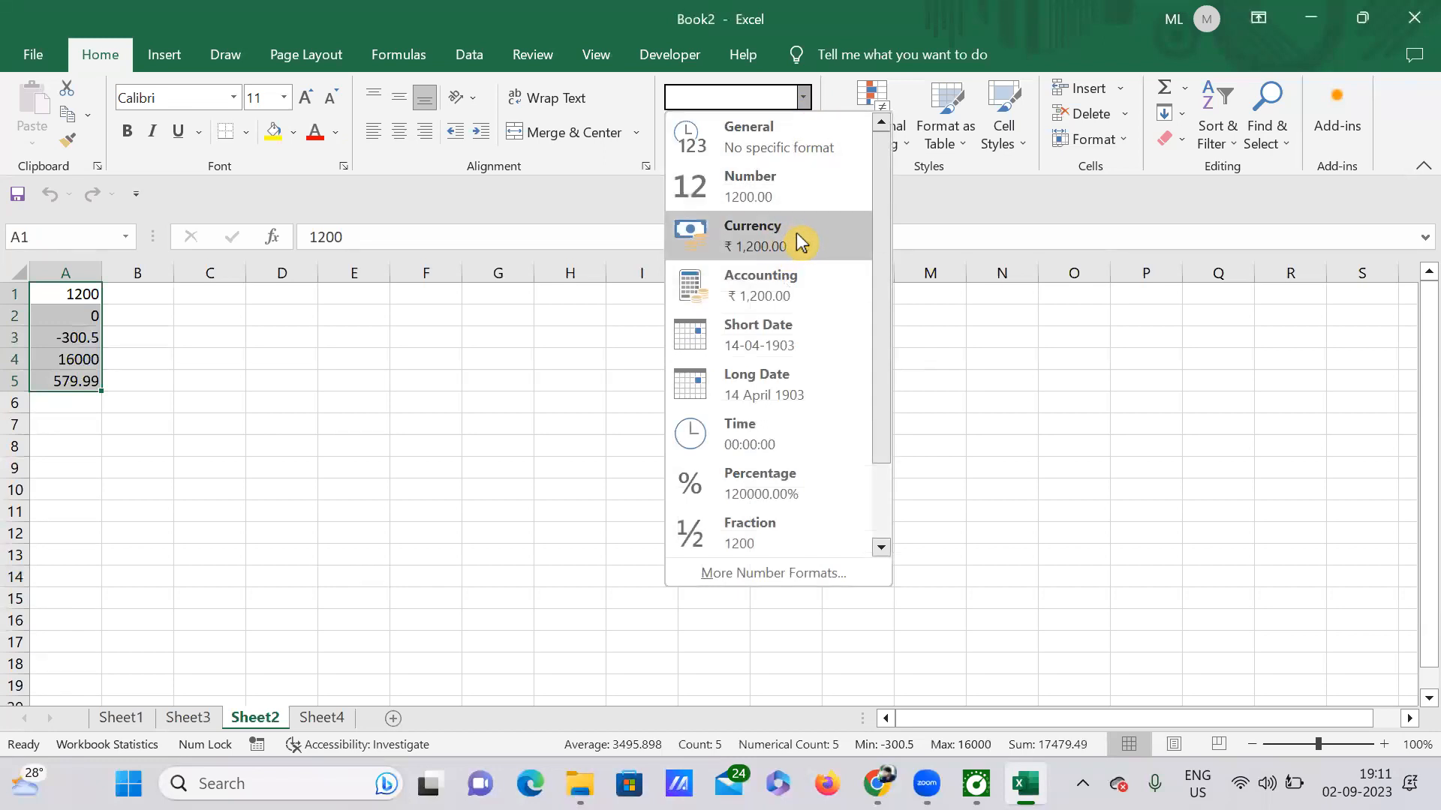
click(468, 394)
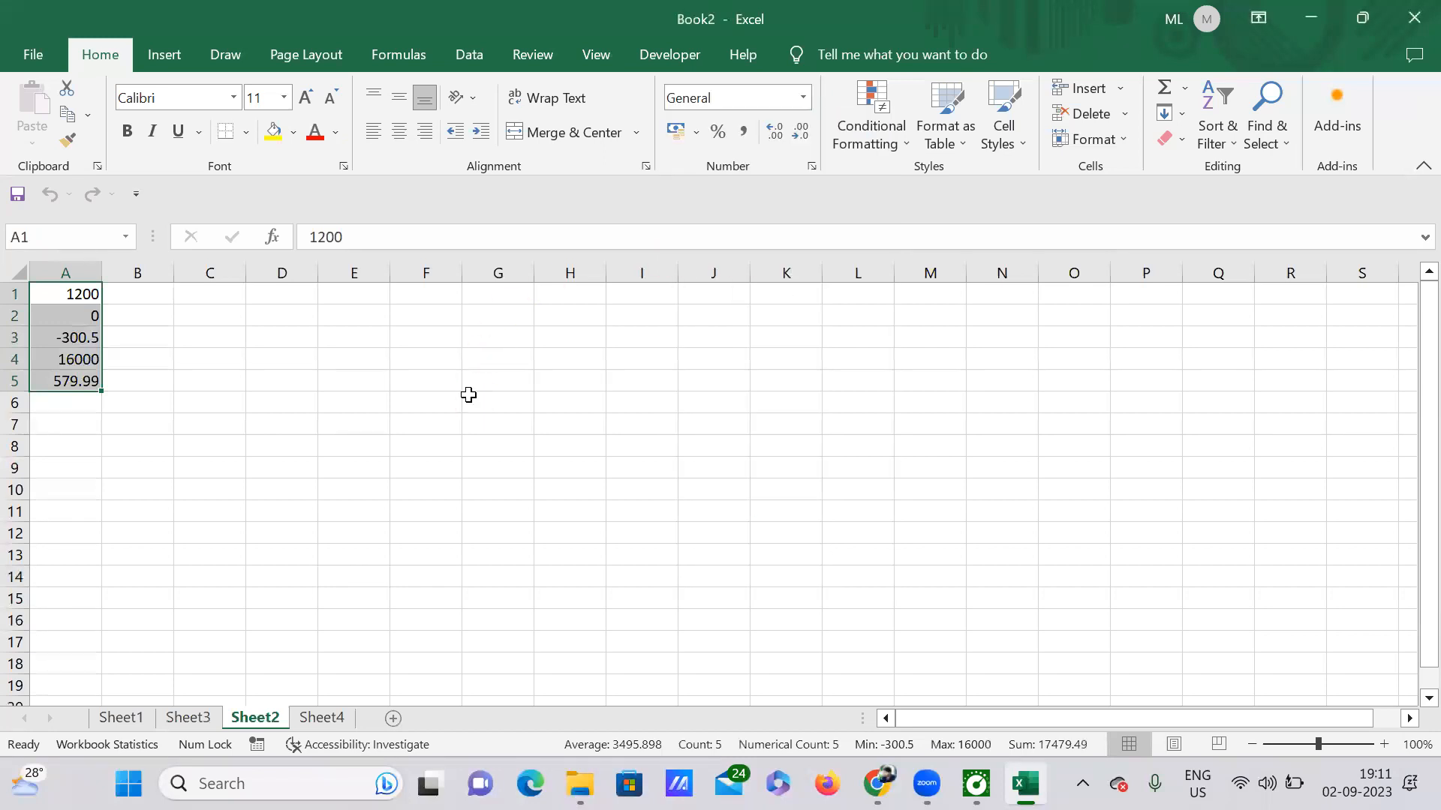
click(812, 166)
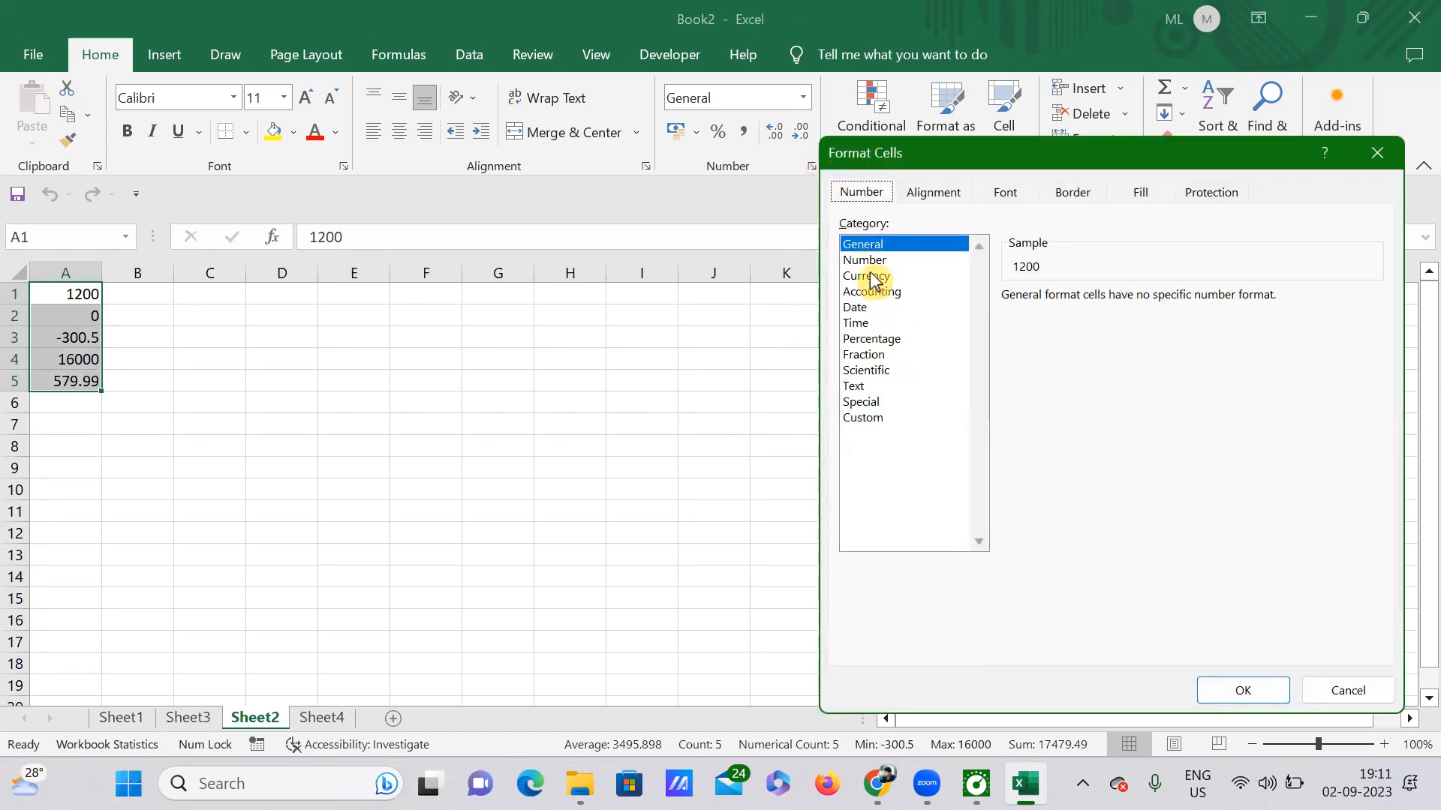
click(874, 277)
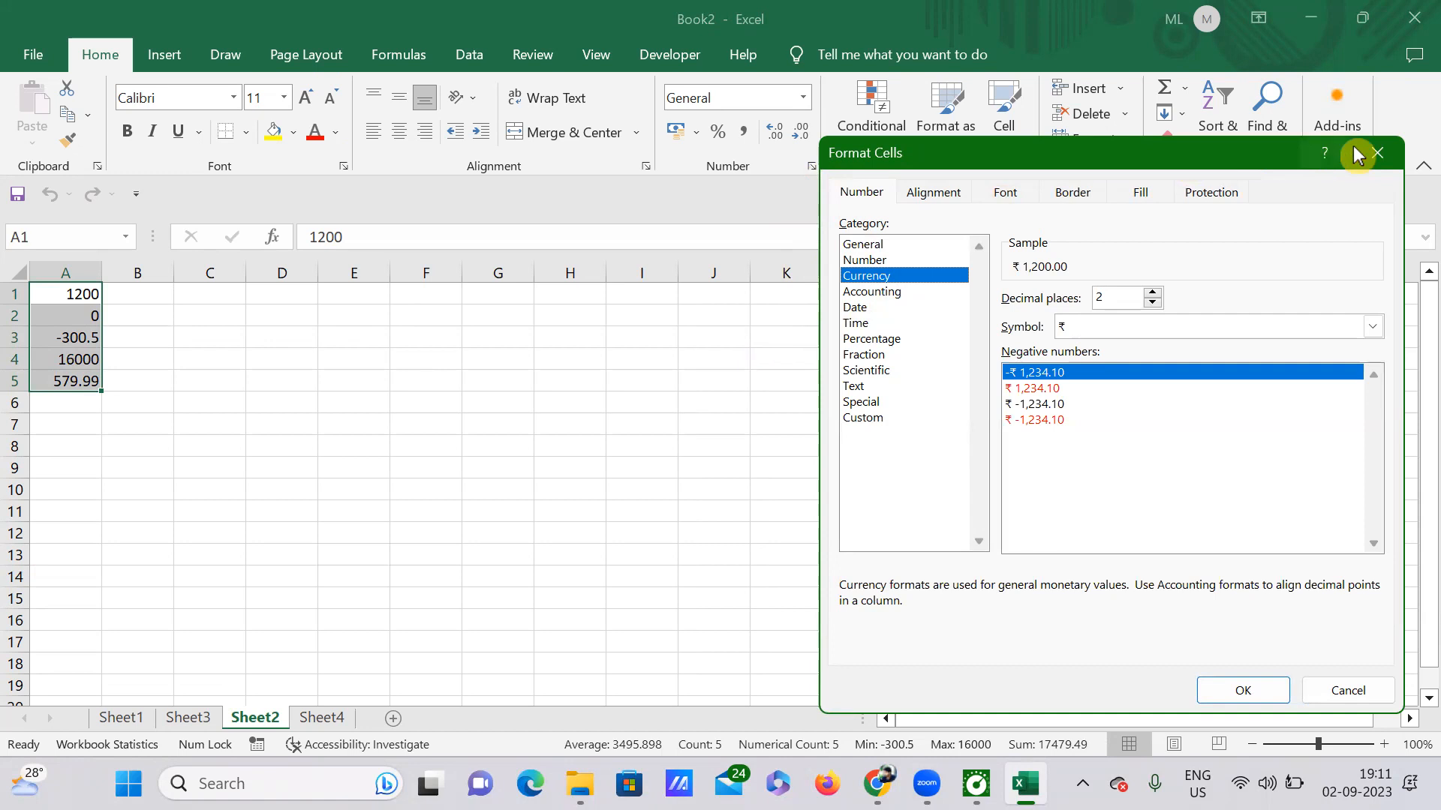
click(1378, 153)
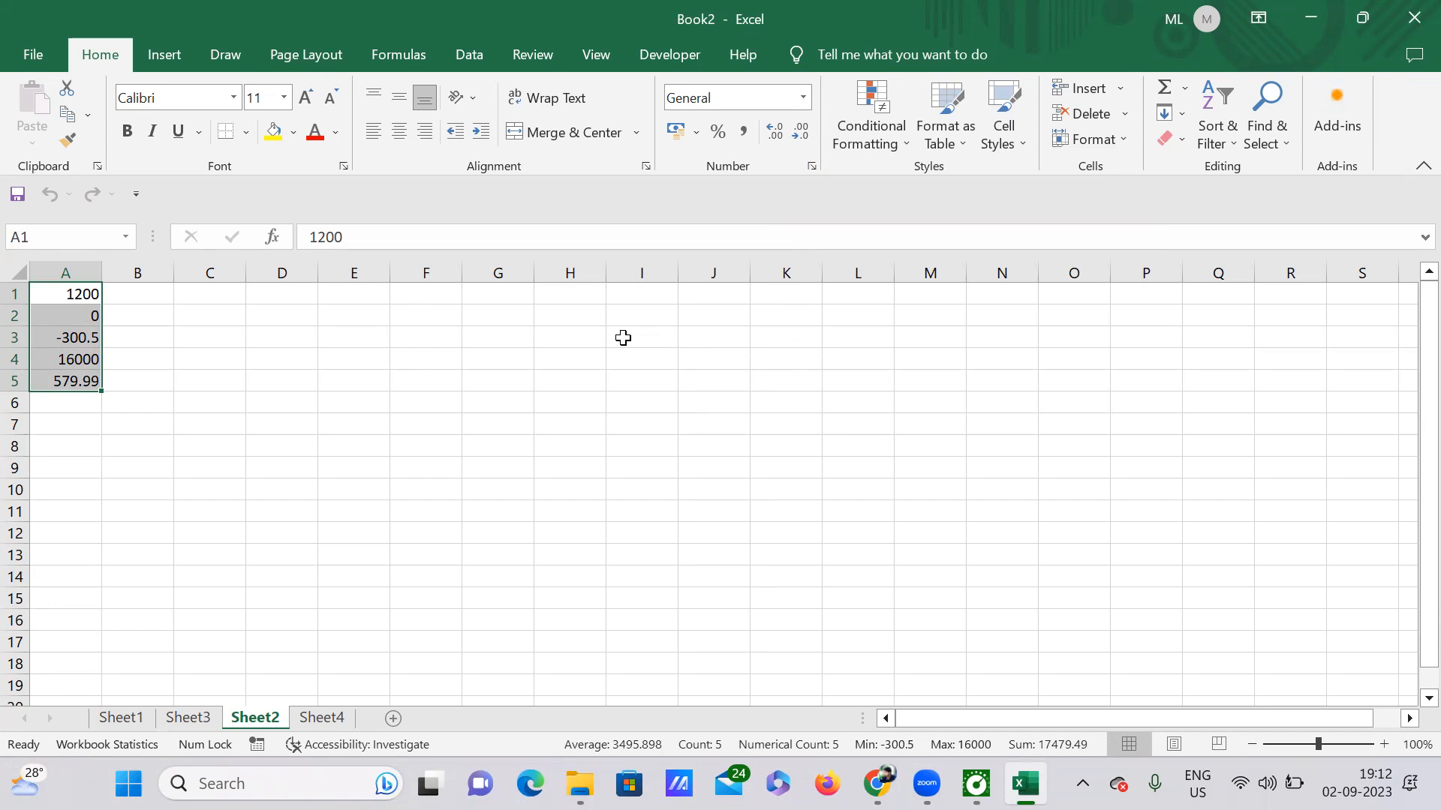
key(ctrl+1)
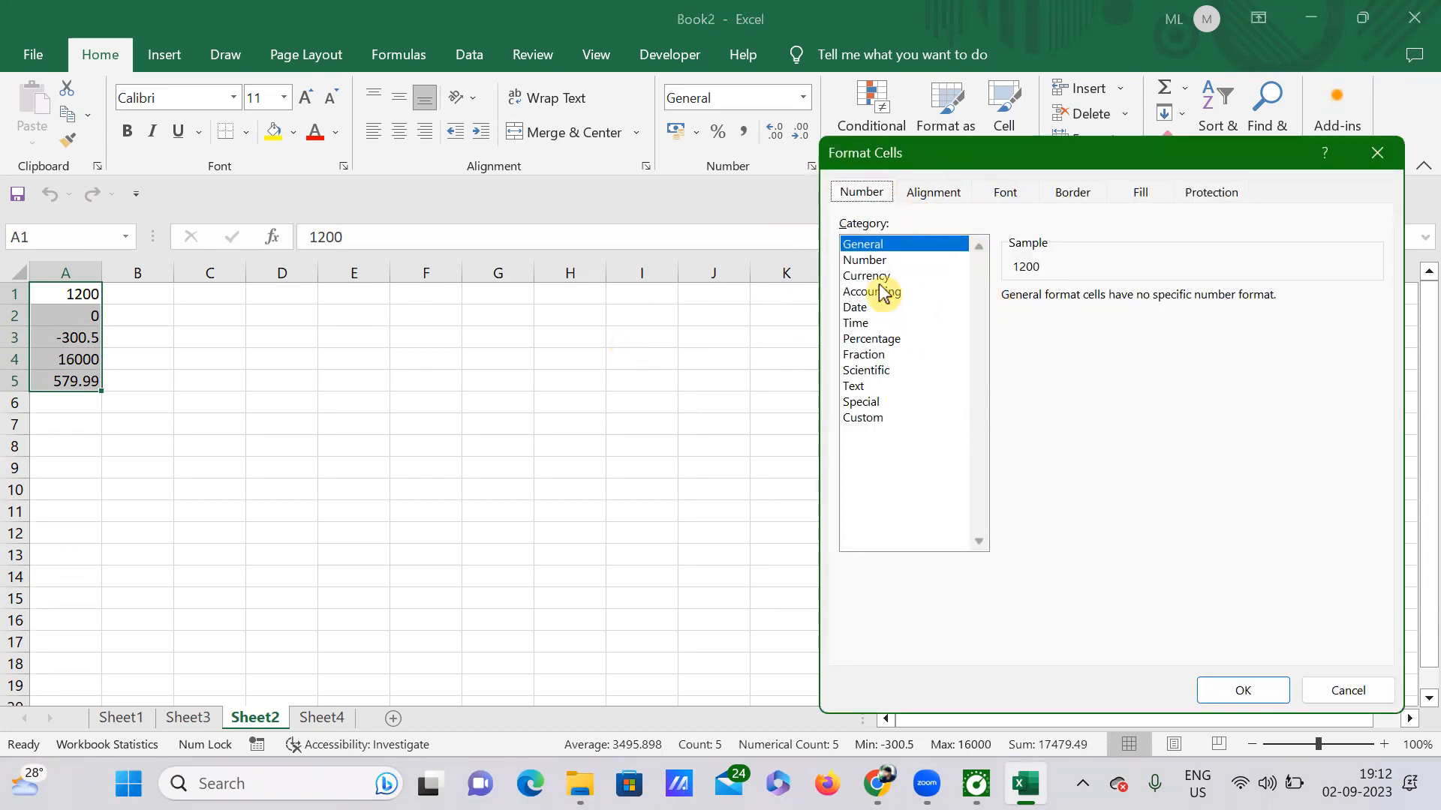
click(1377, 154)
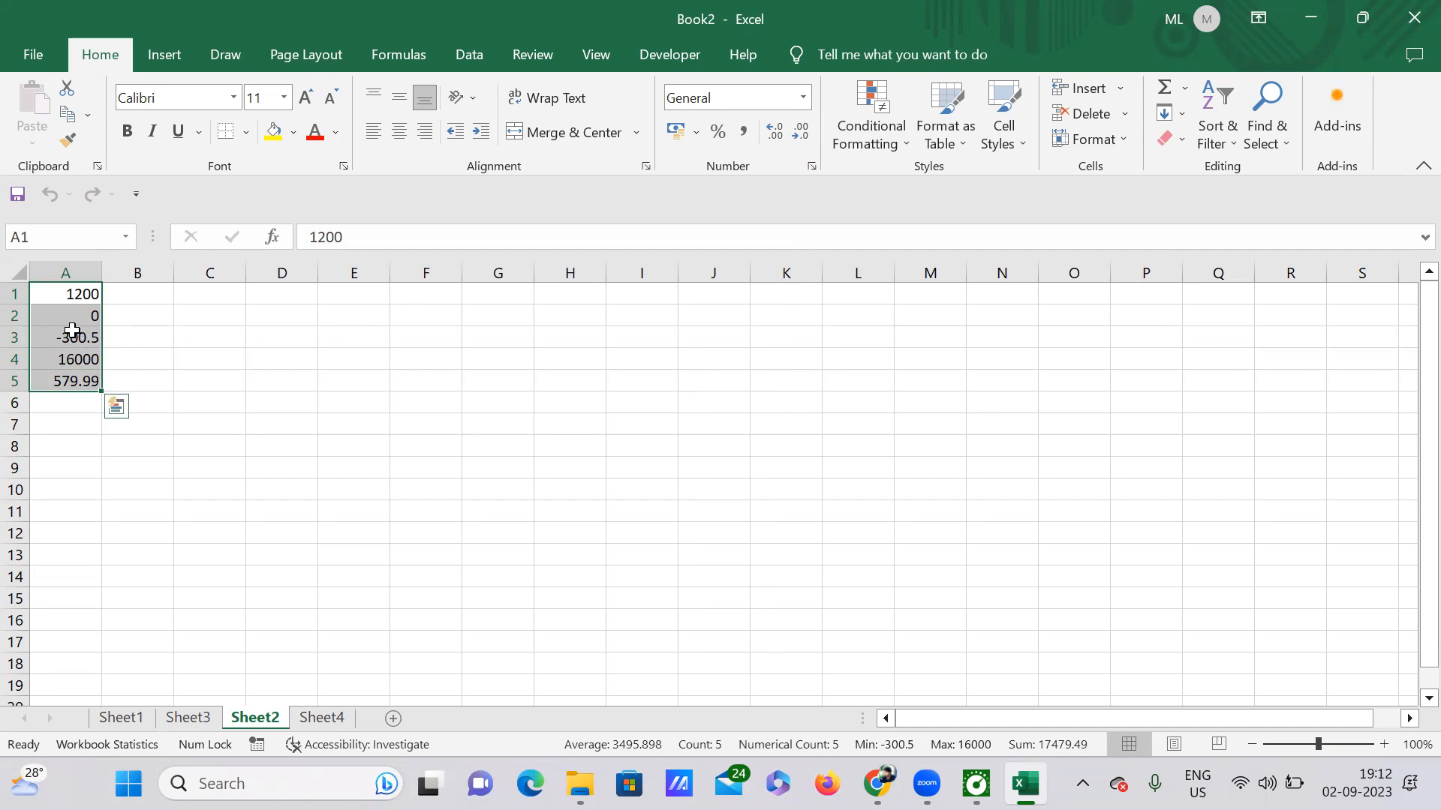
Format A1:A5 as Currency with the $ English (Canada) symbol and 2 decimals.
right_click(74, 336)
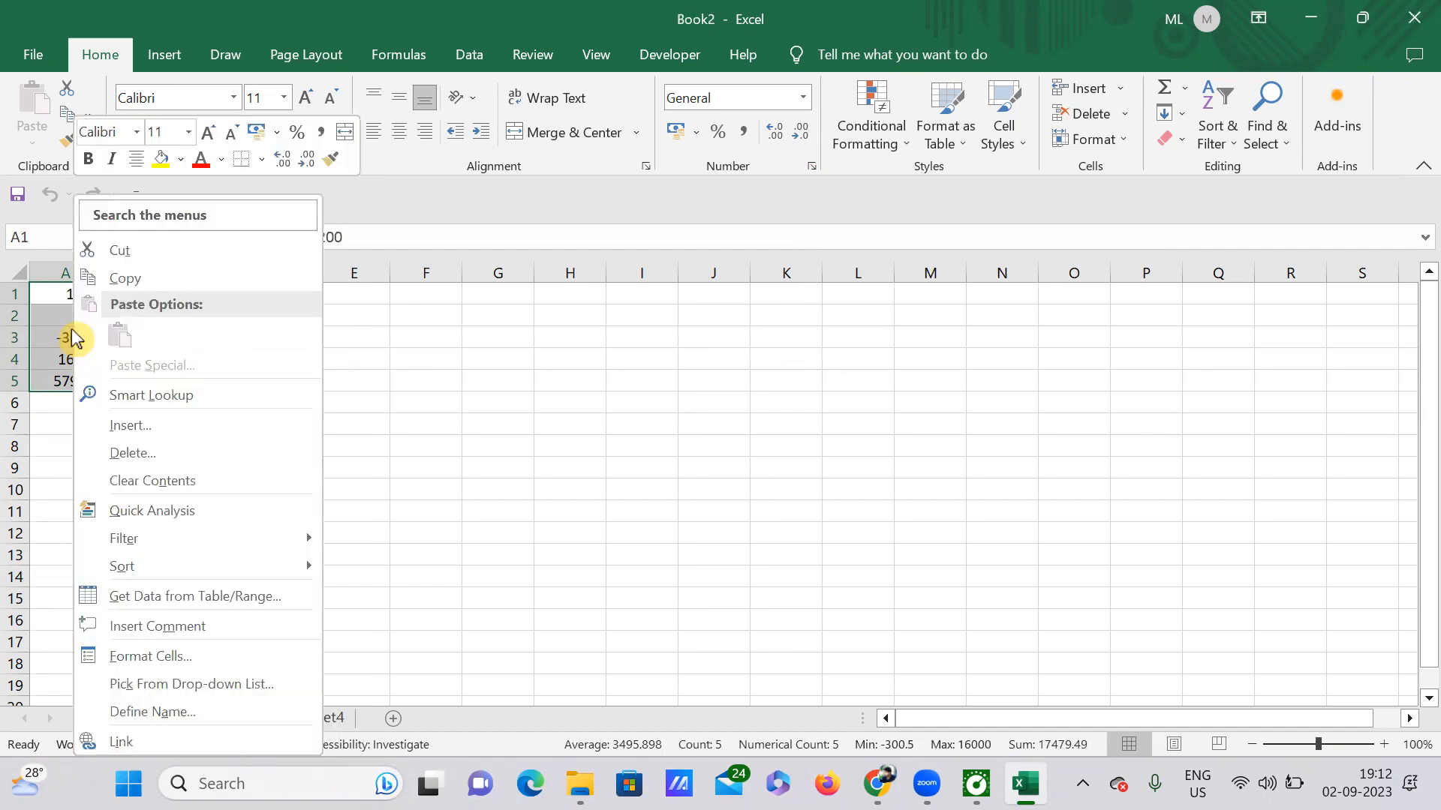
click(159, 657)
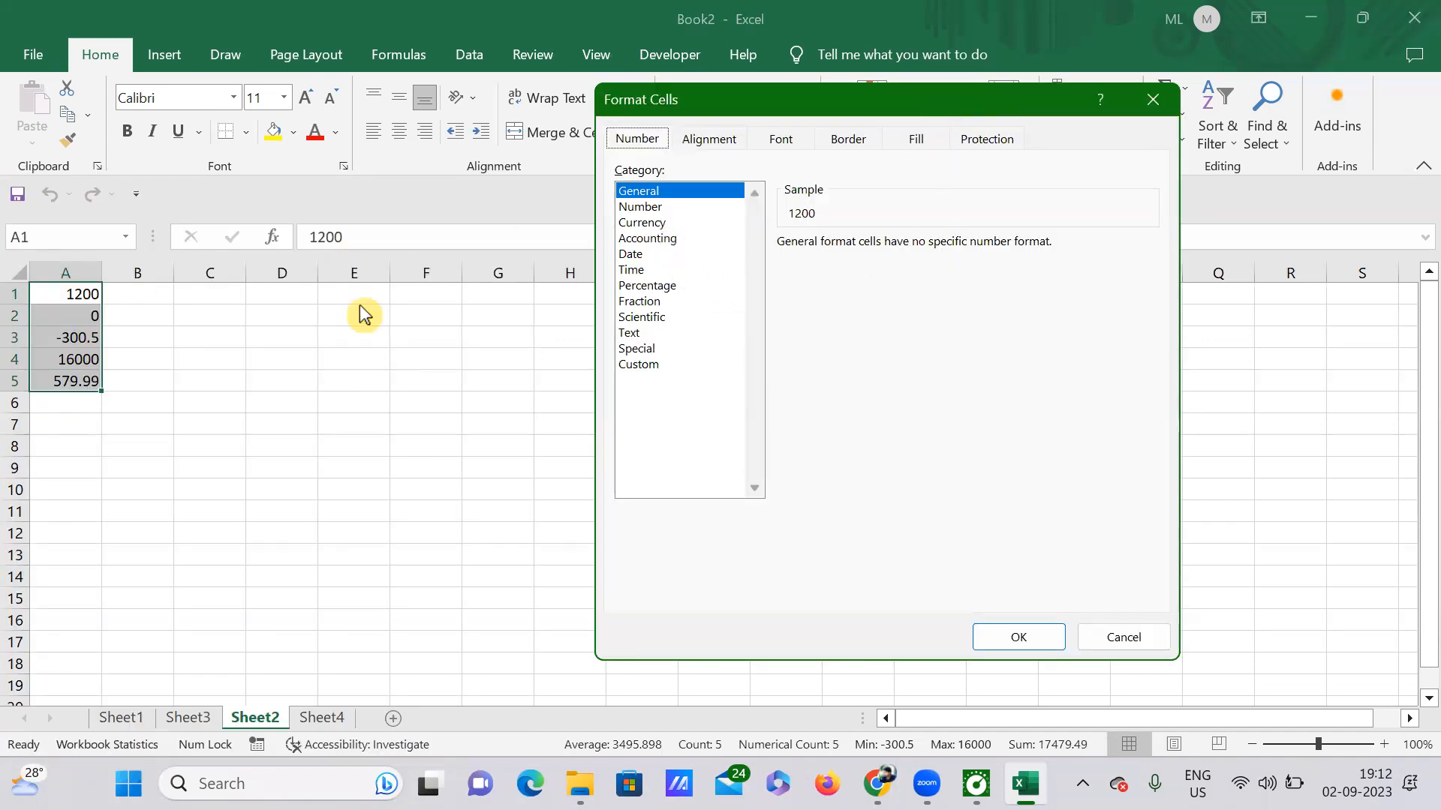
click(650, 223)
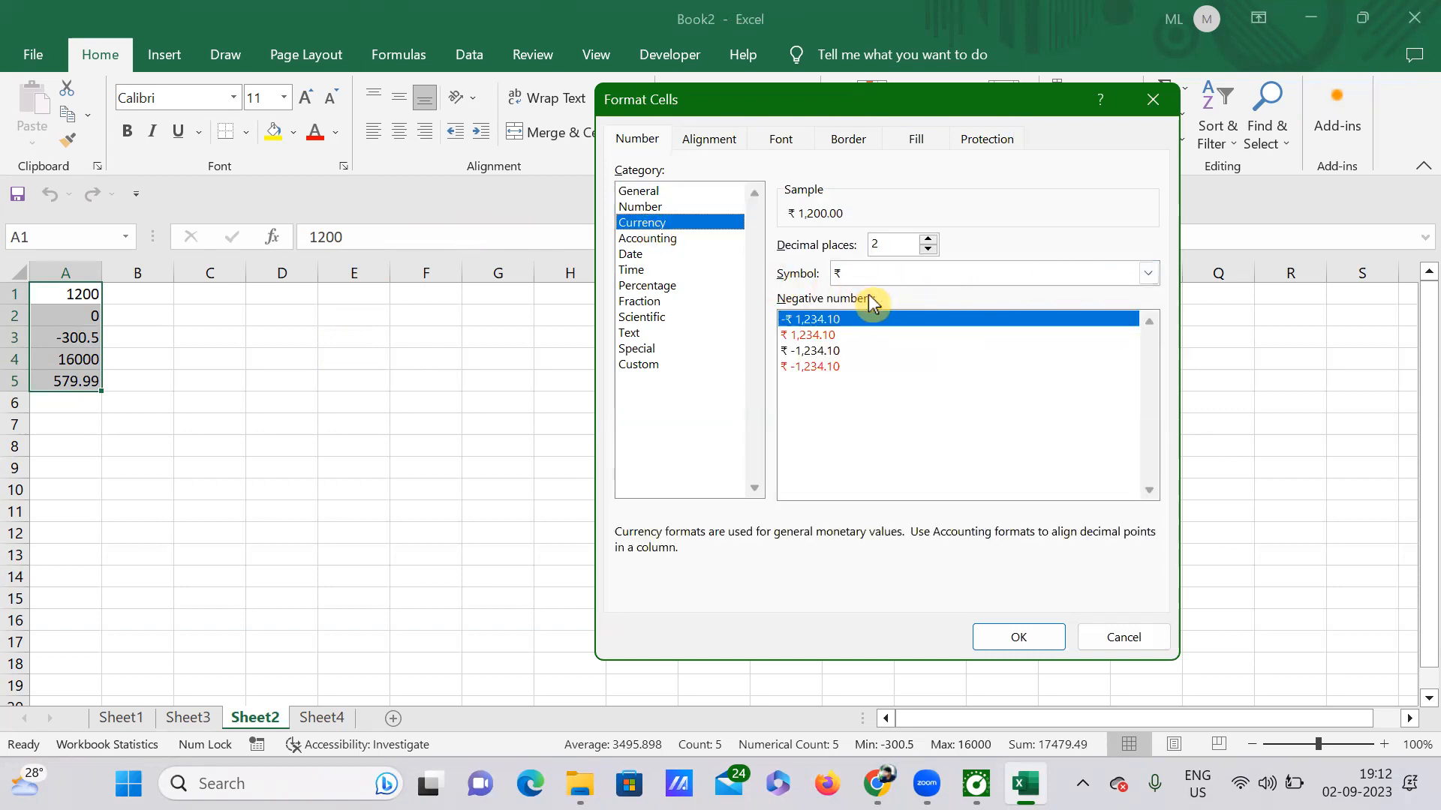
click(1155, 278)
scroll(957, 420, down, 4)
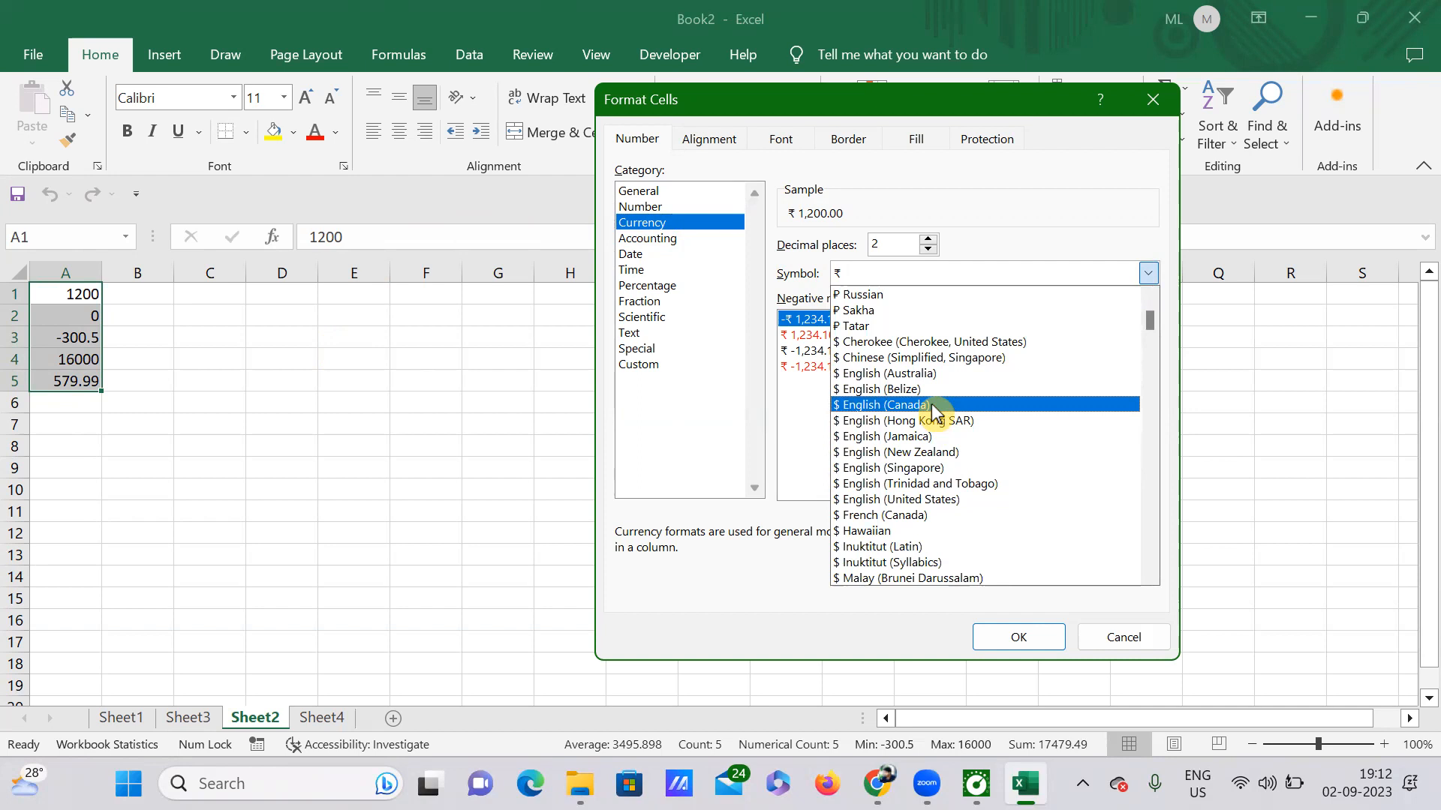
click(933, 411)
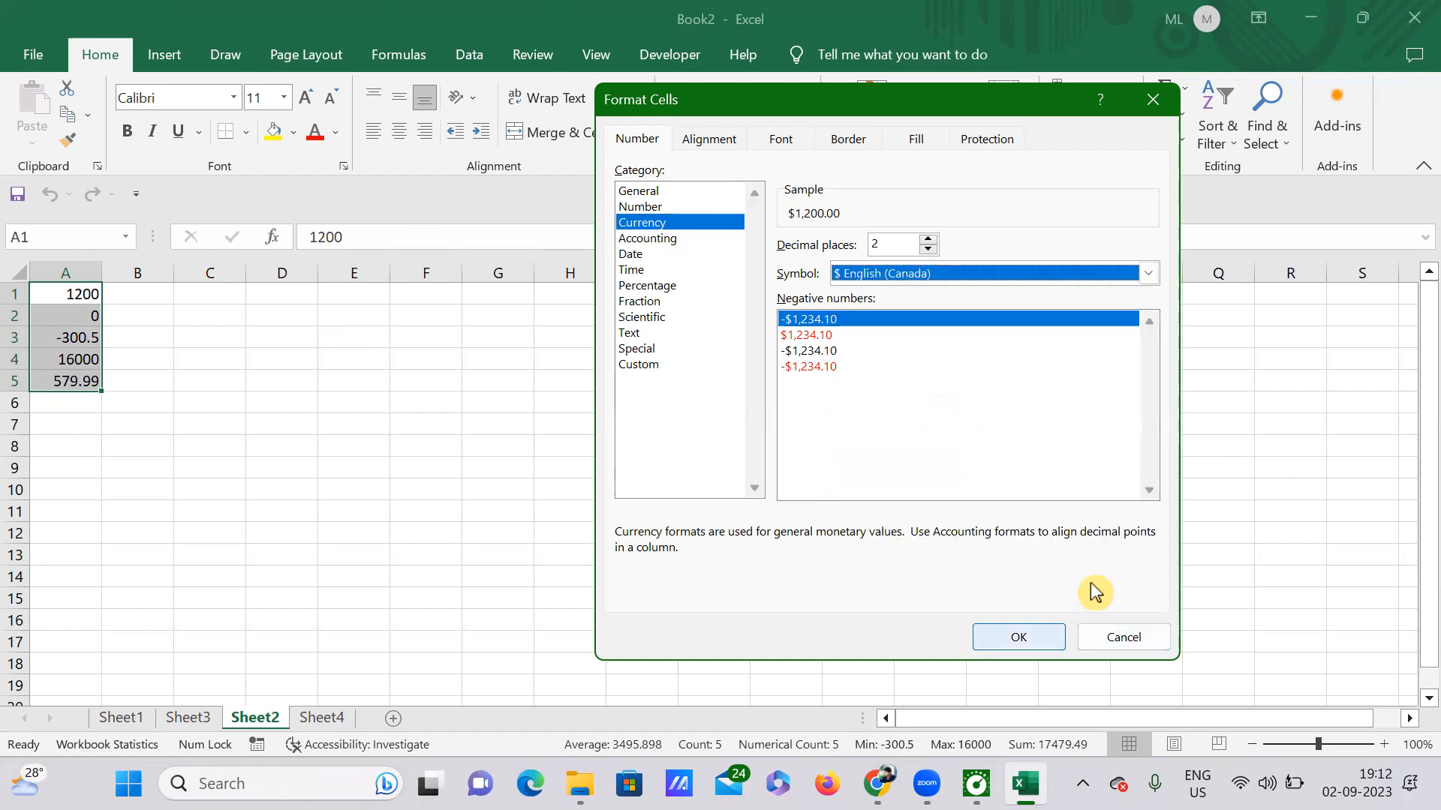
key(Return)
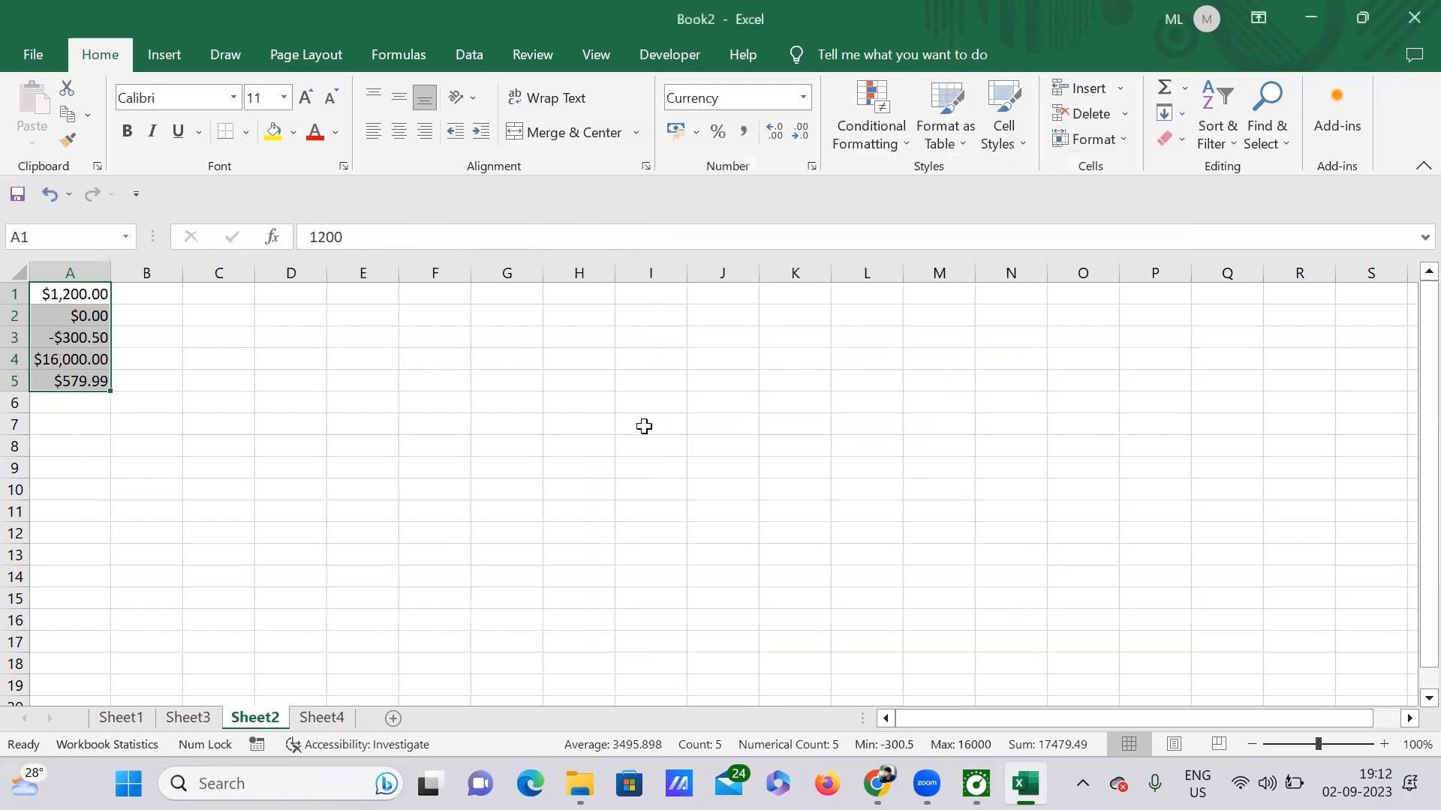
Set the A1:A5 currency values to 0 decimal places, e.g. $1,200 and -$301.
click(293, 405)
drag(48, 293, 78, 384)
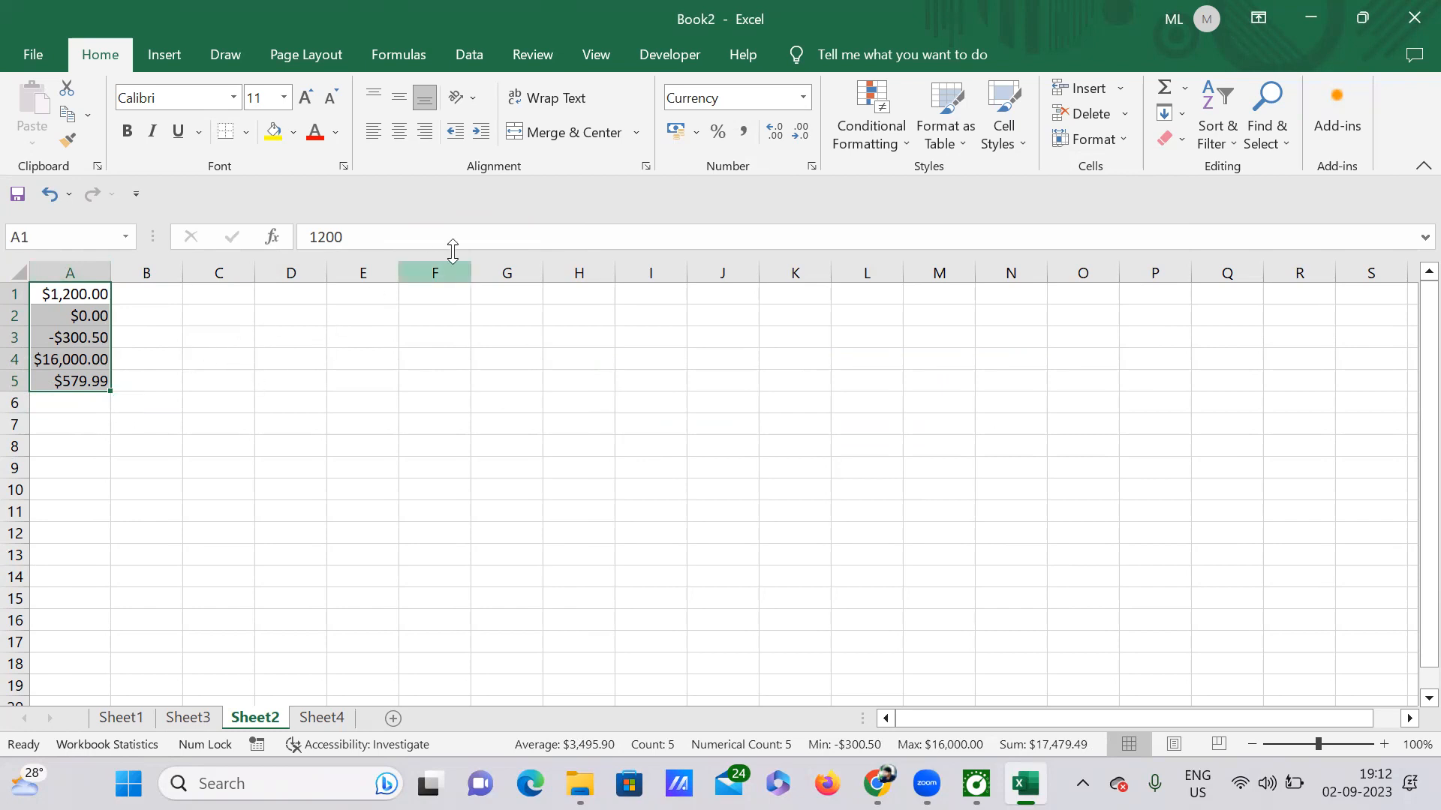
click(813, 165)
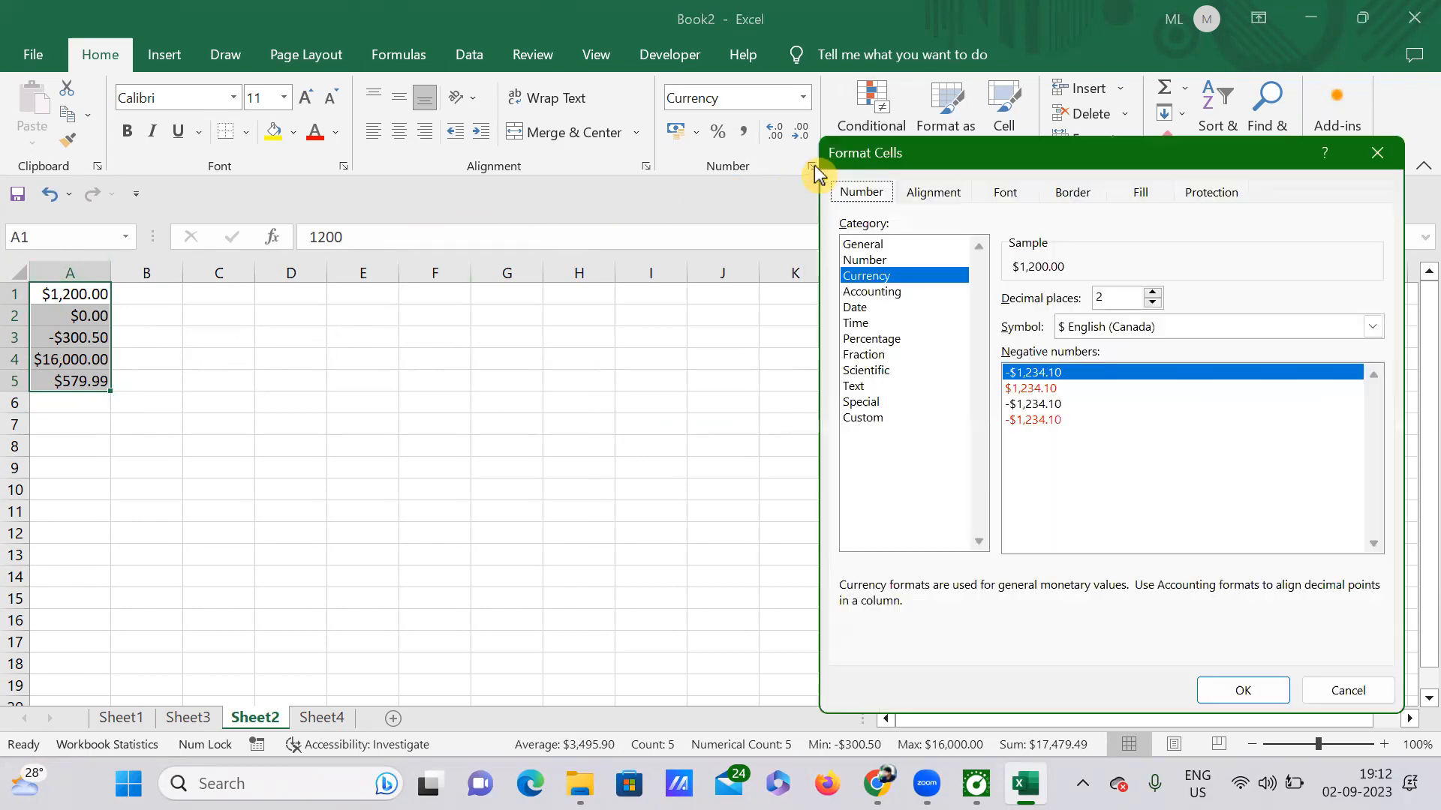
click(1115, 300)
key(BackSpace)
text(0)
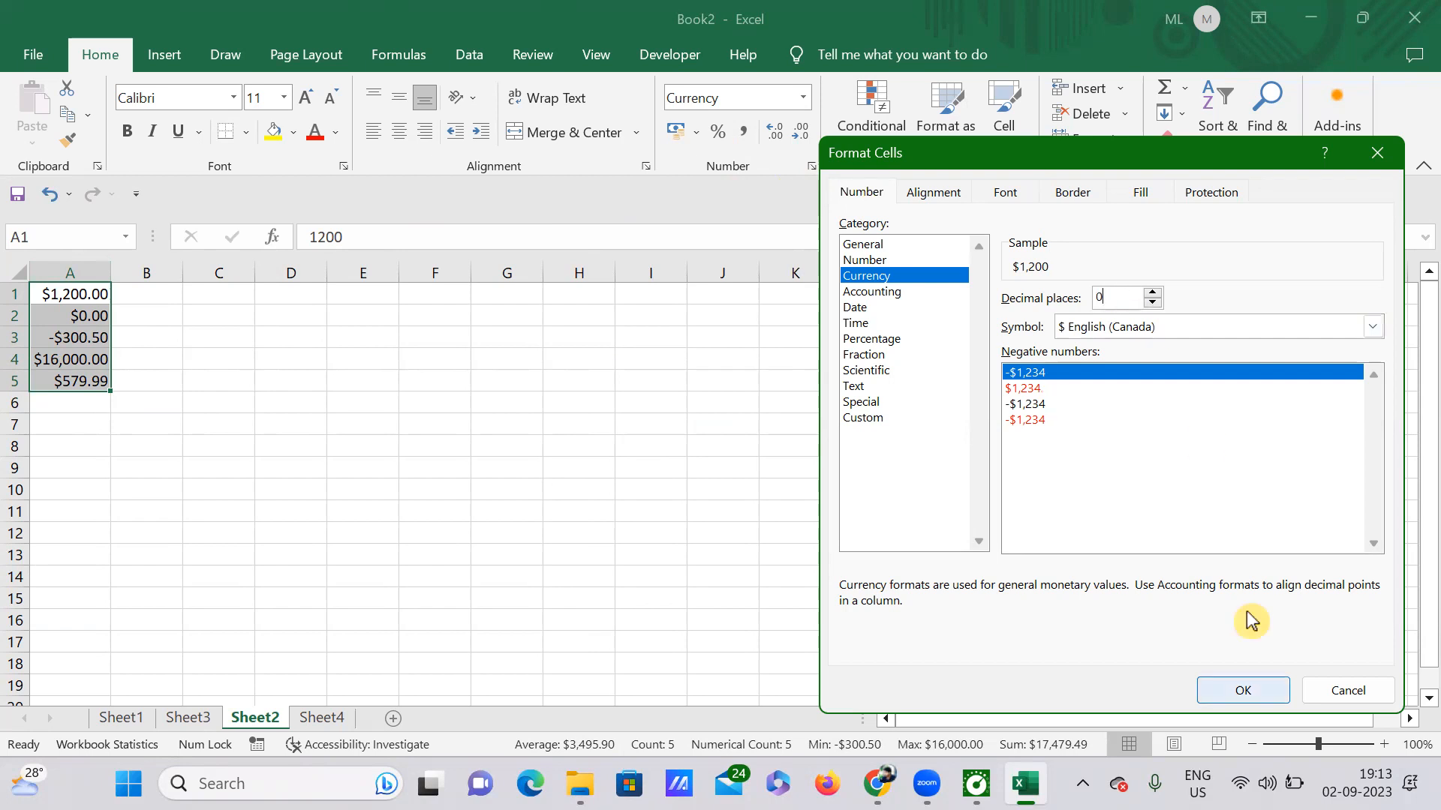
click(1243, 691)
click(224, 428)
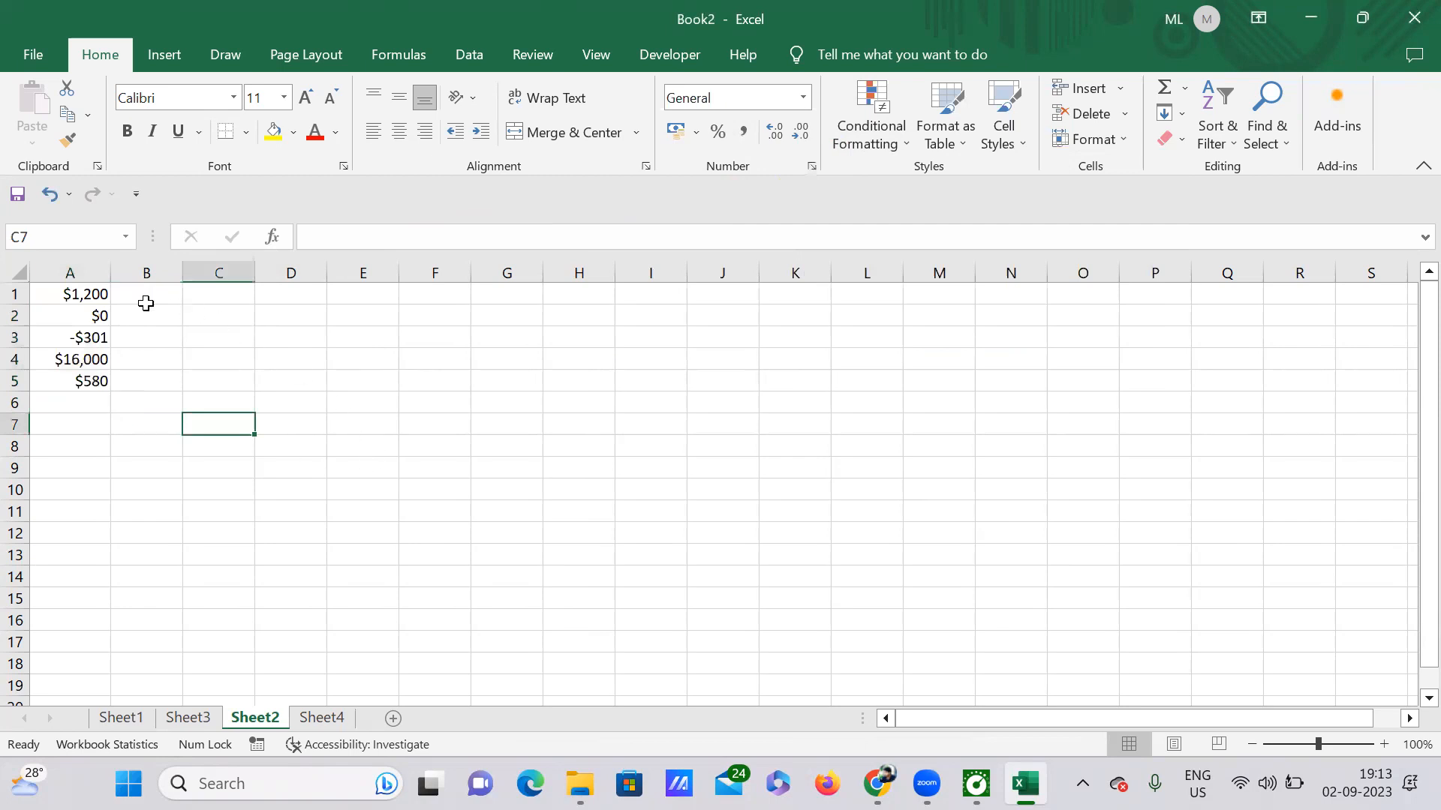
Inspect the custom code behind A1:A5's dollar format without changes, then switch to Sheet4.
drag(60, 290, 87, 380)
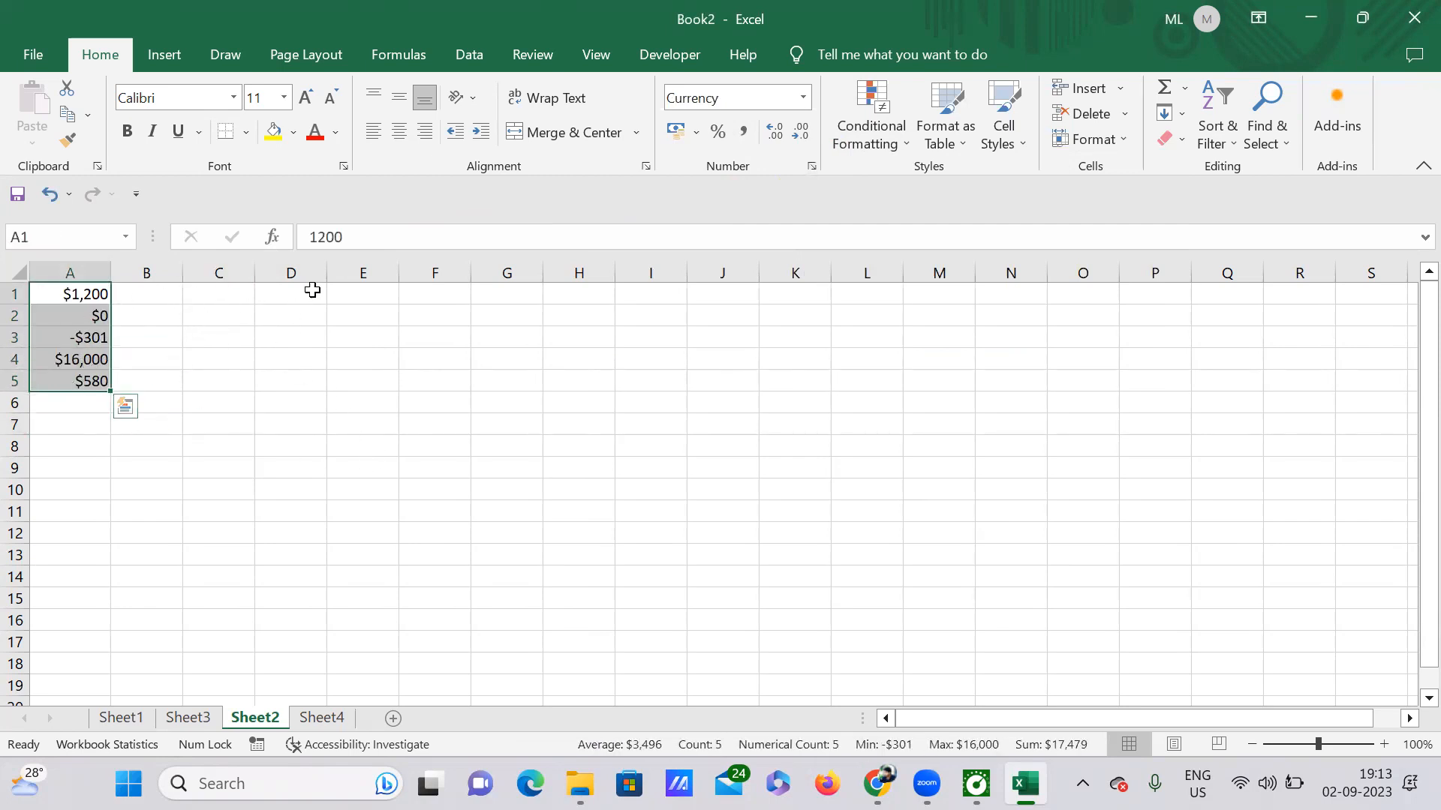
click(813, 164)
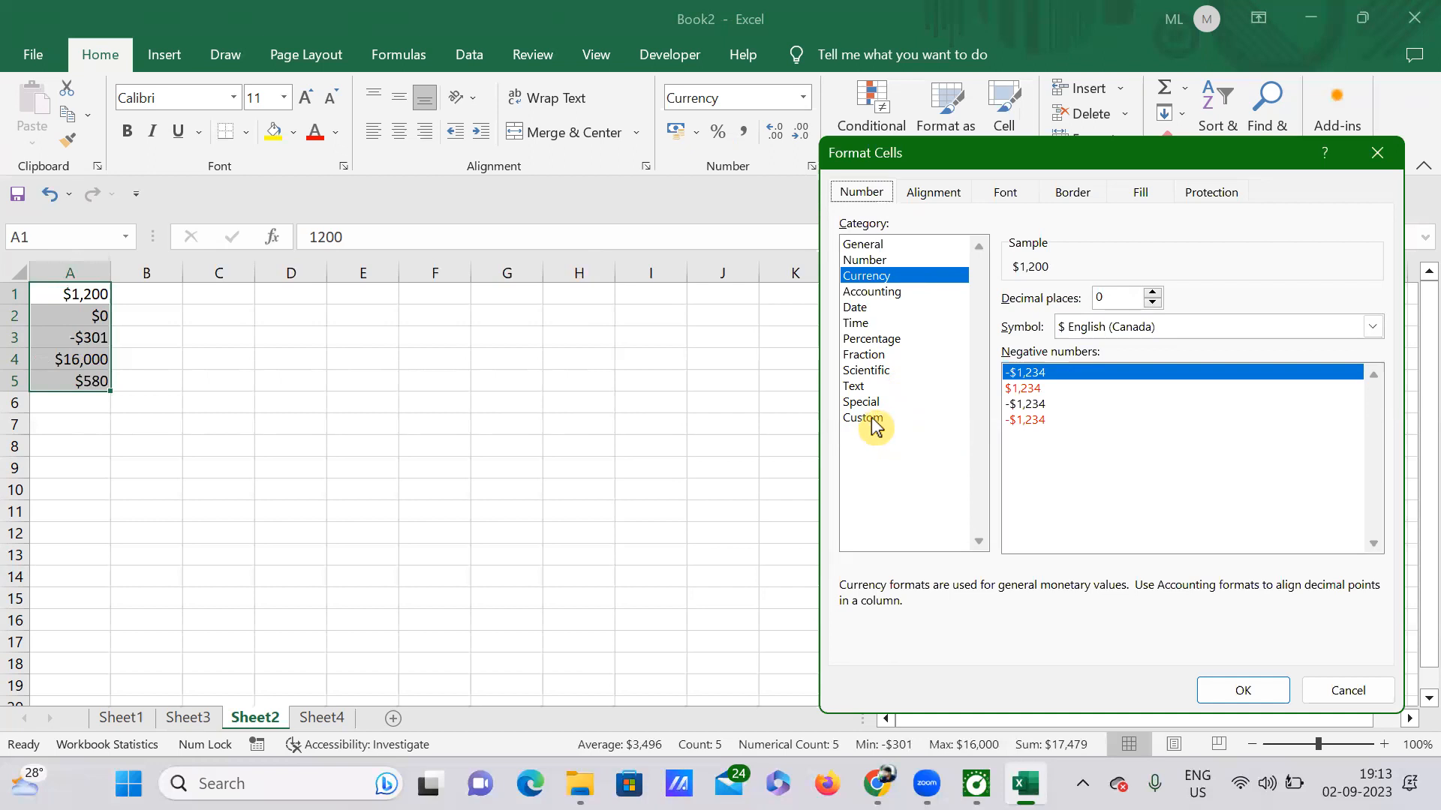
click(873, 420)
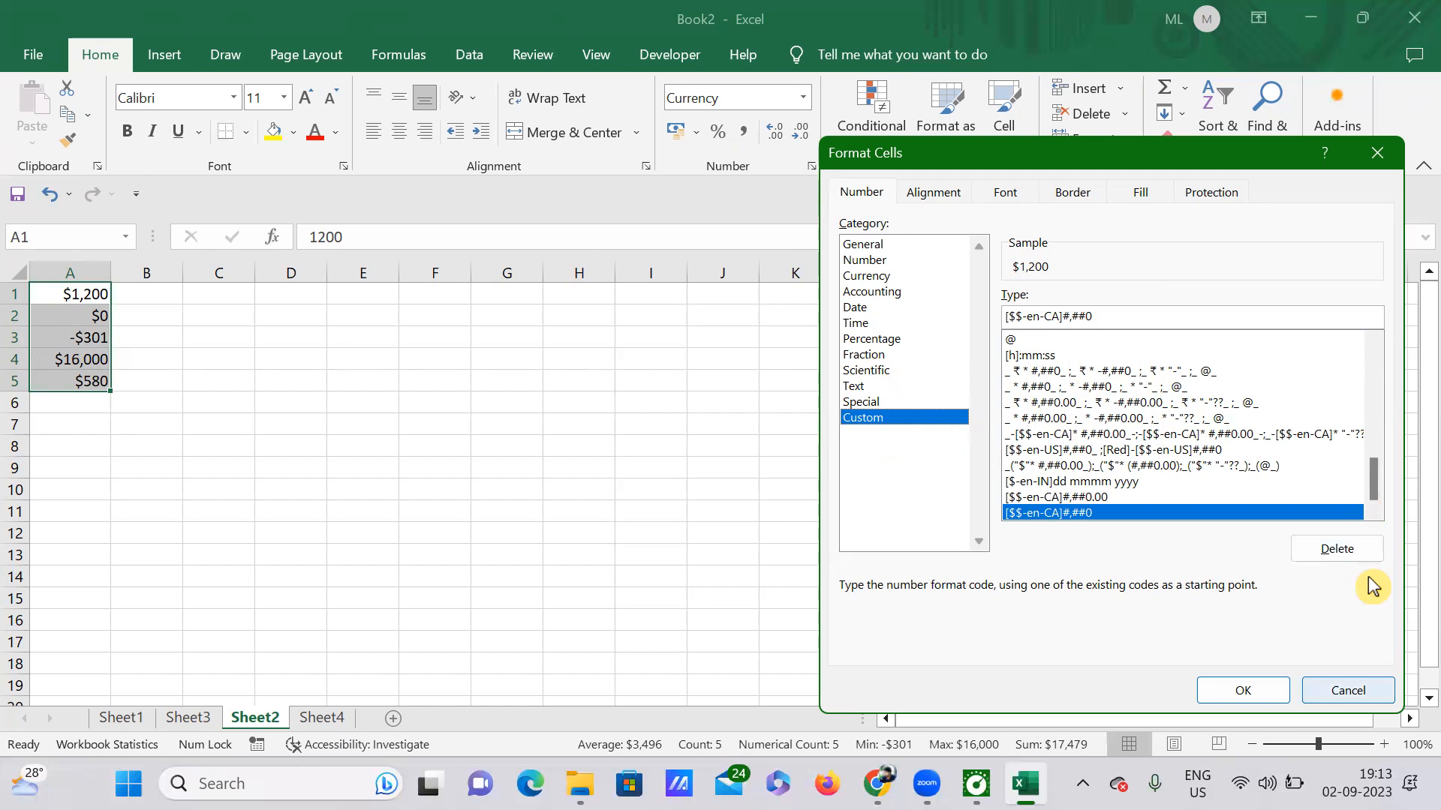
key(Escape)
click(537, 440)
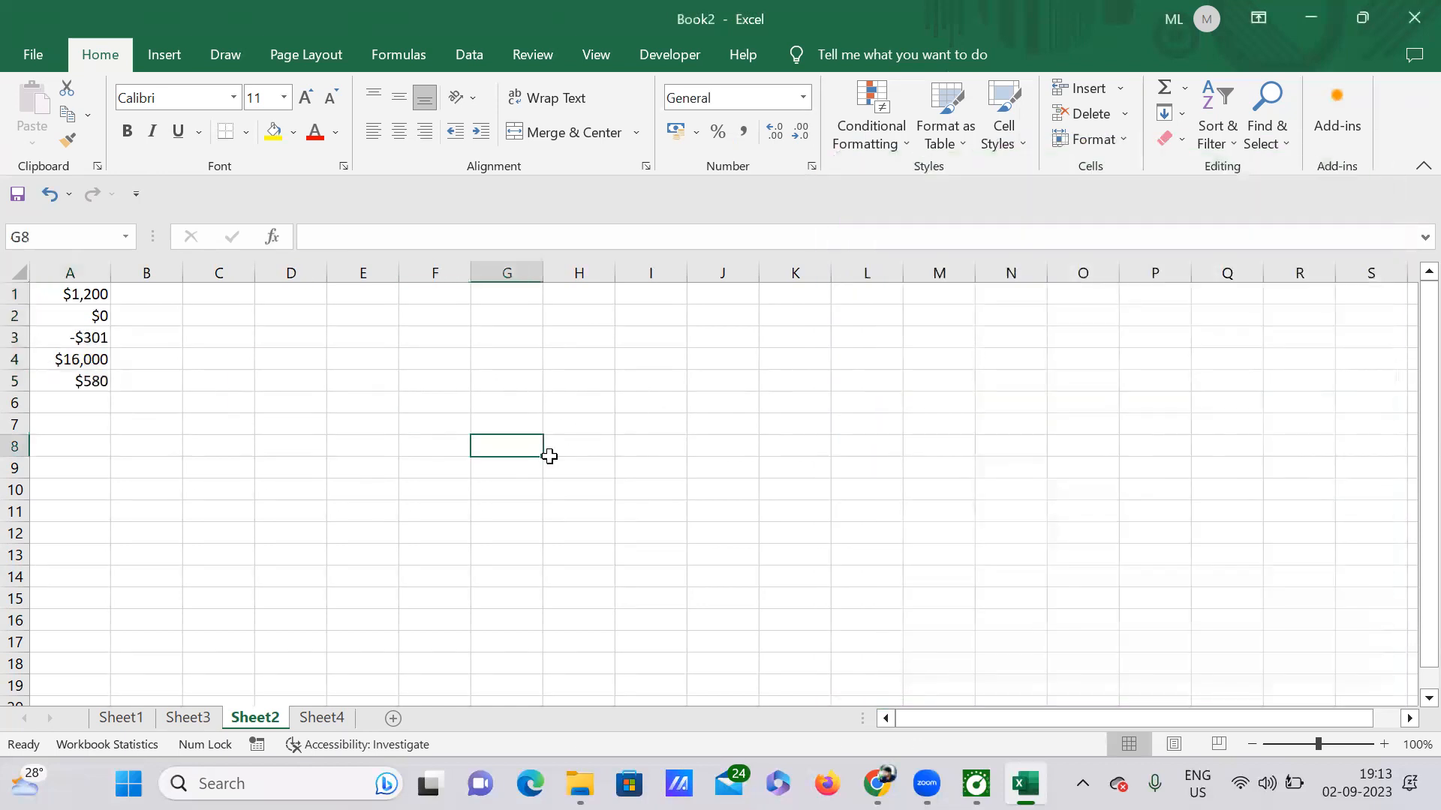
click(322, 719)
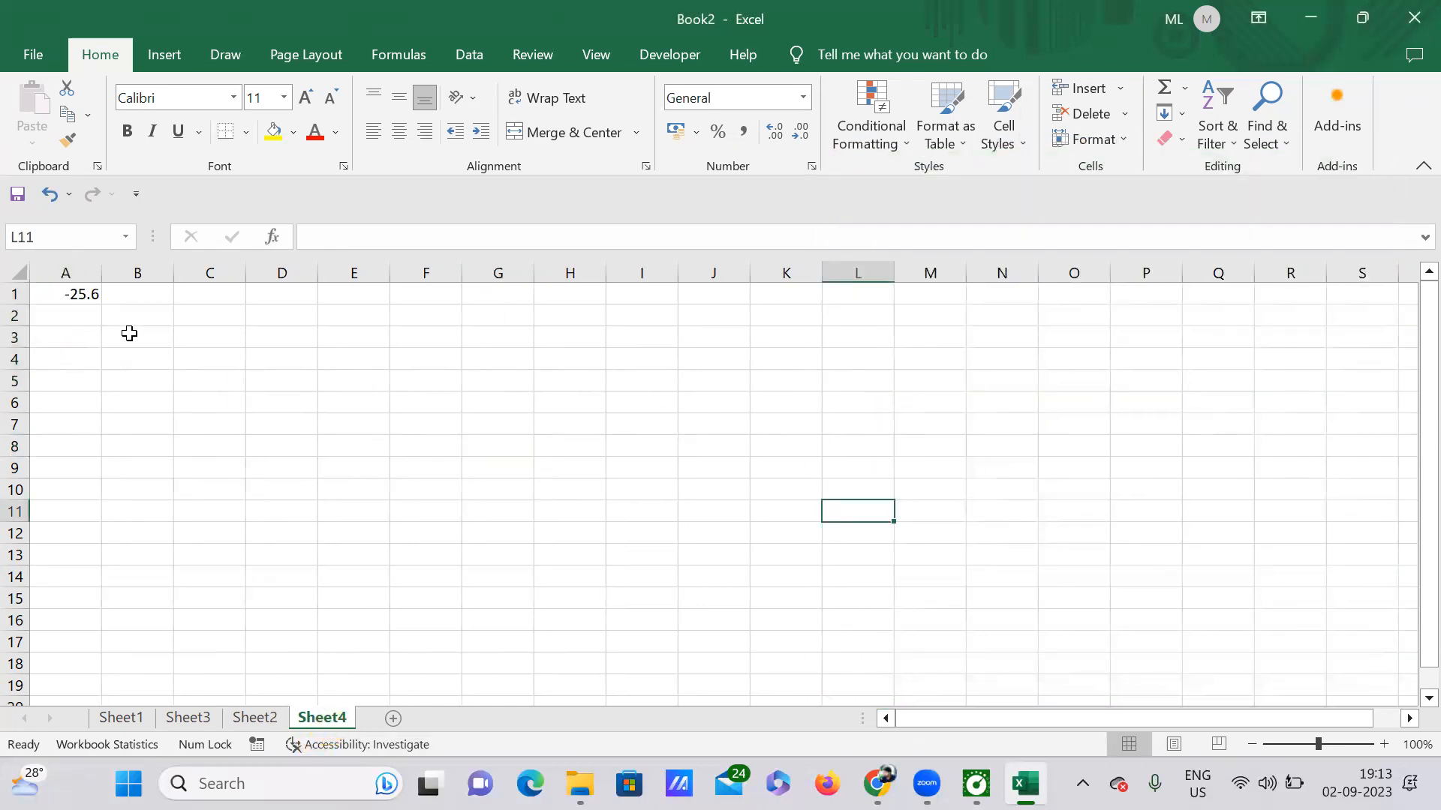
Format A1 as $ English (Canada) Currency with red negatives, showing a red $25.60.
click(89, 298)
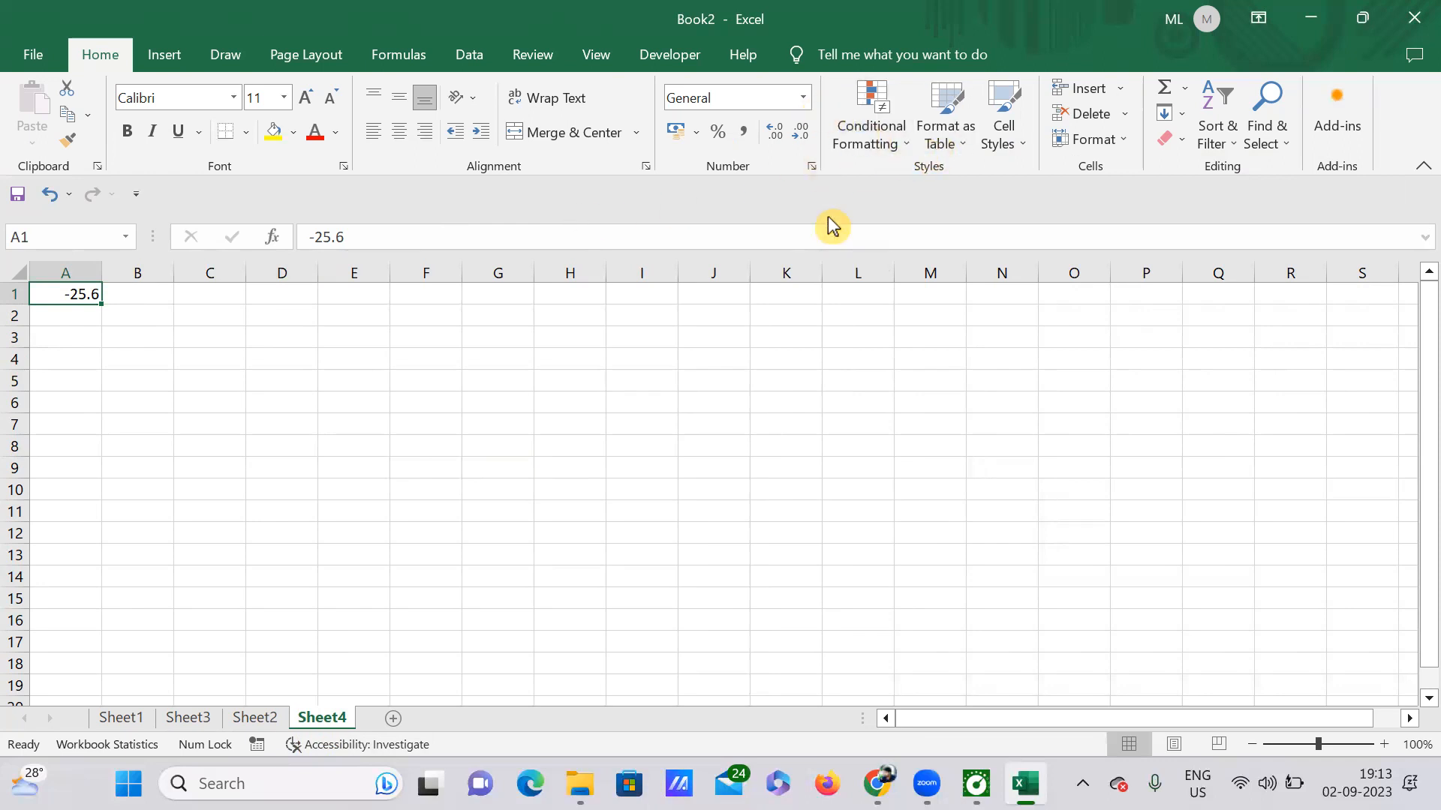
key(ctrl+1)
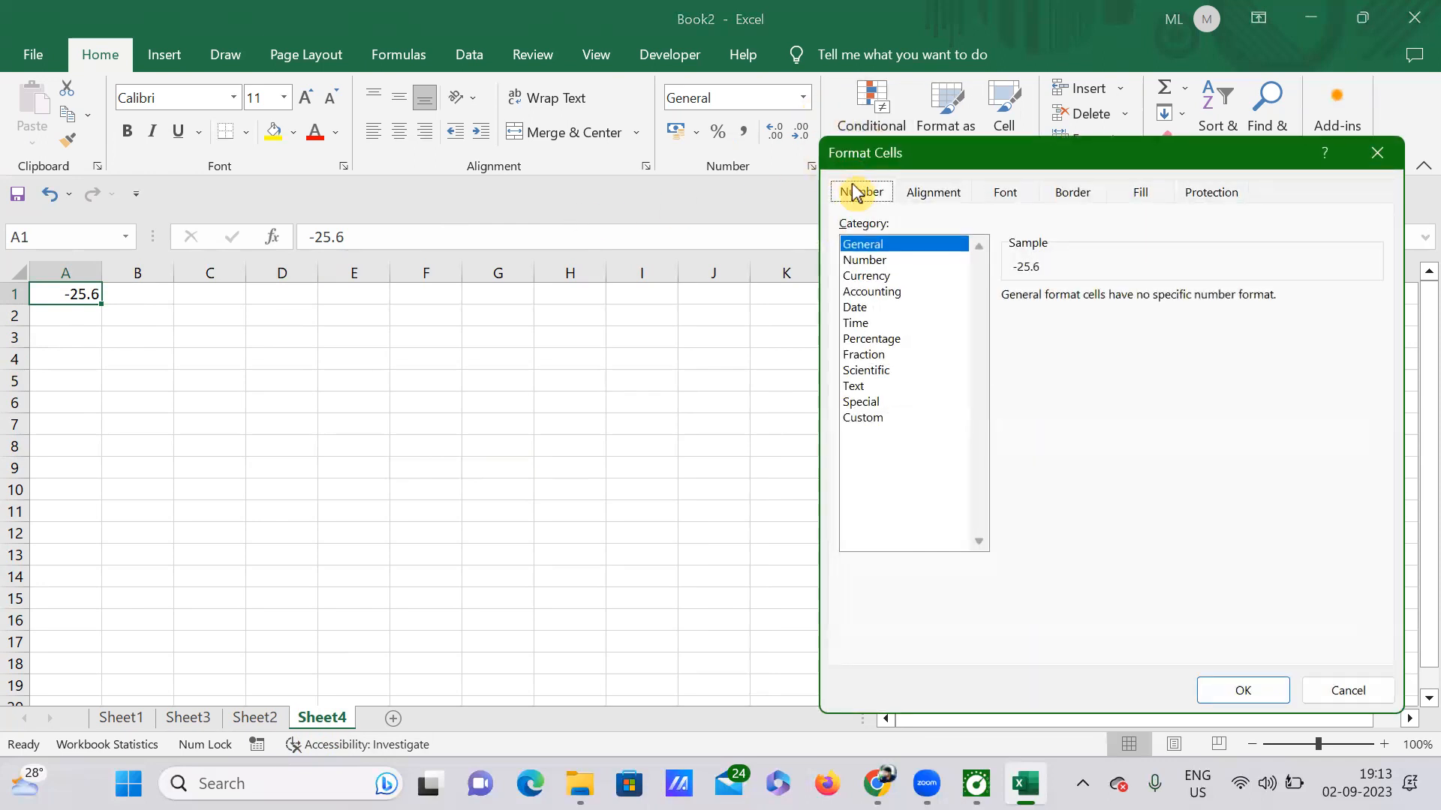
click(880, 277)
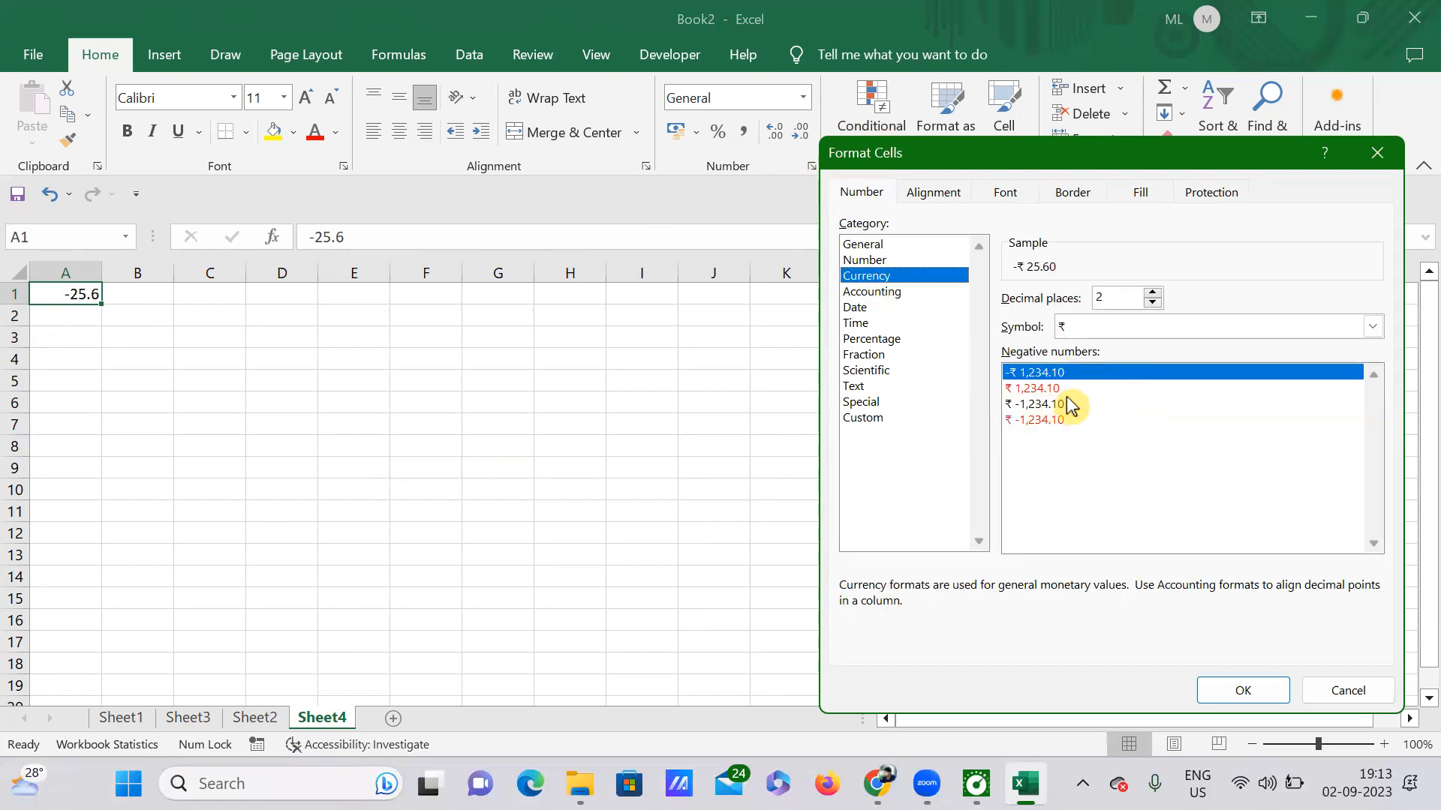
click(1364, 329)
click(1364, 329)
scroll(1178, 460, down, 2)
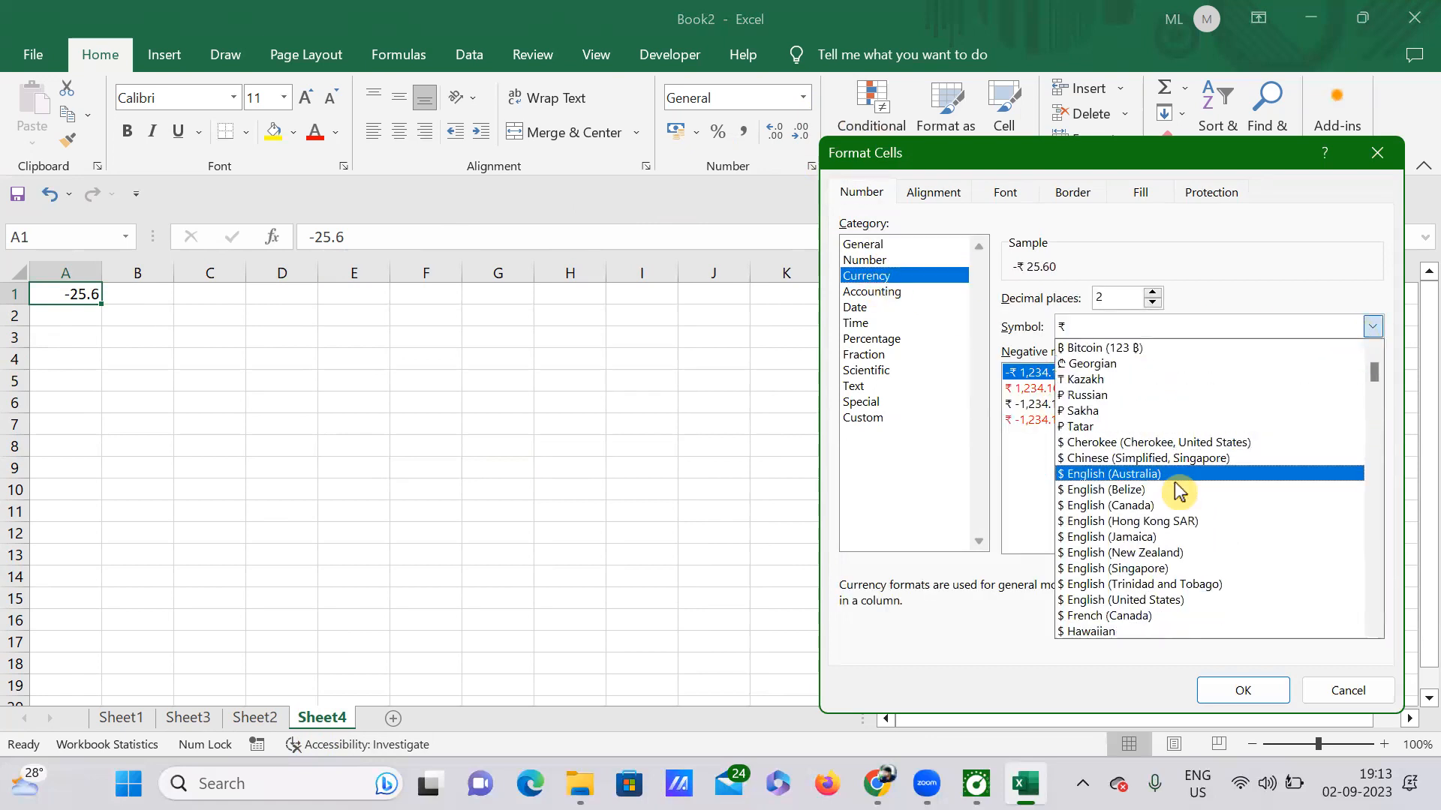
click(1162, 507)
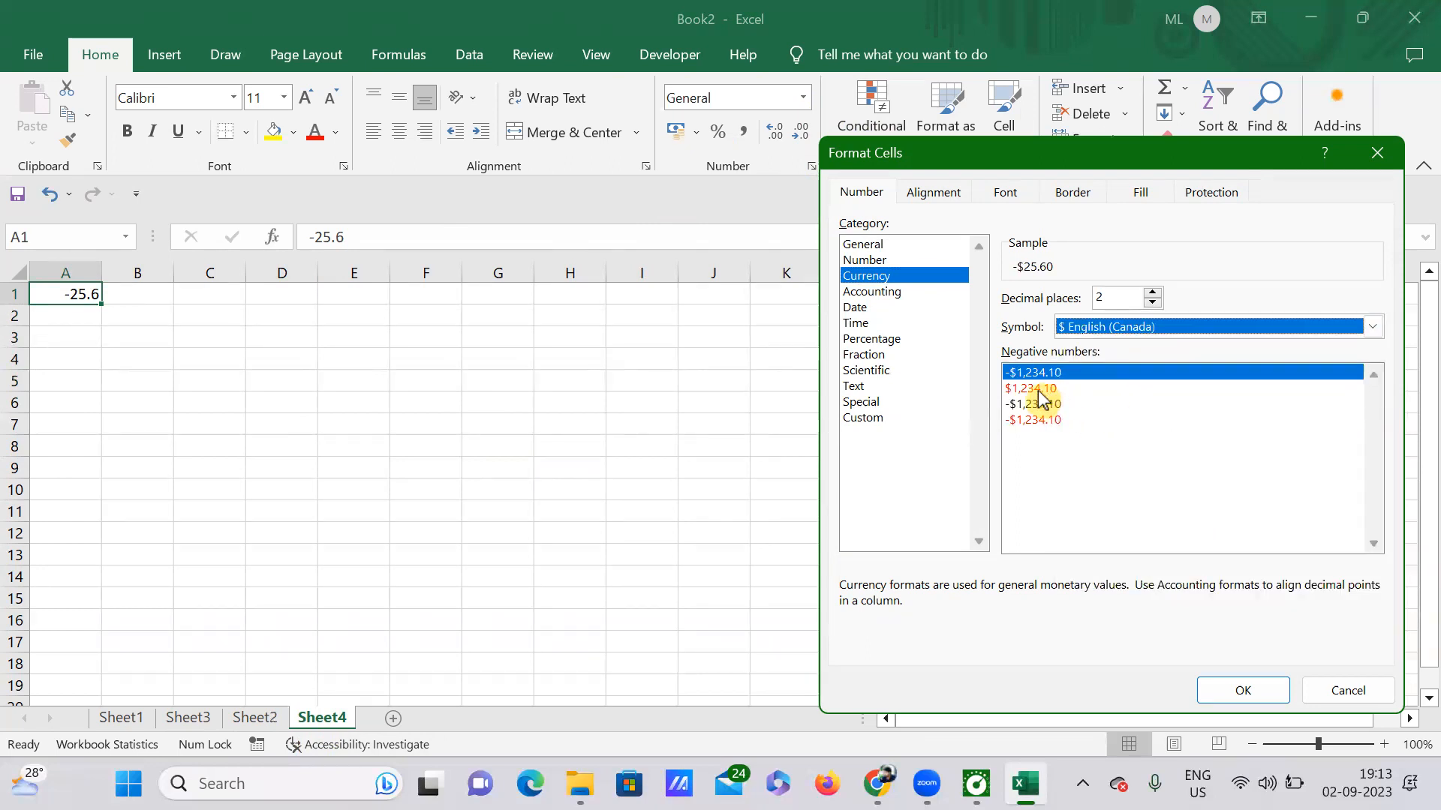
click(1040, 389)
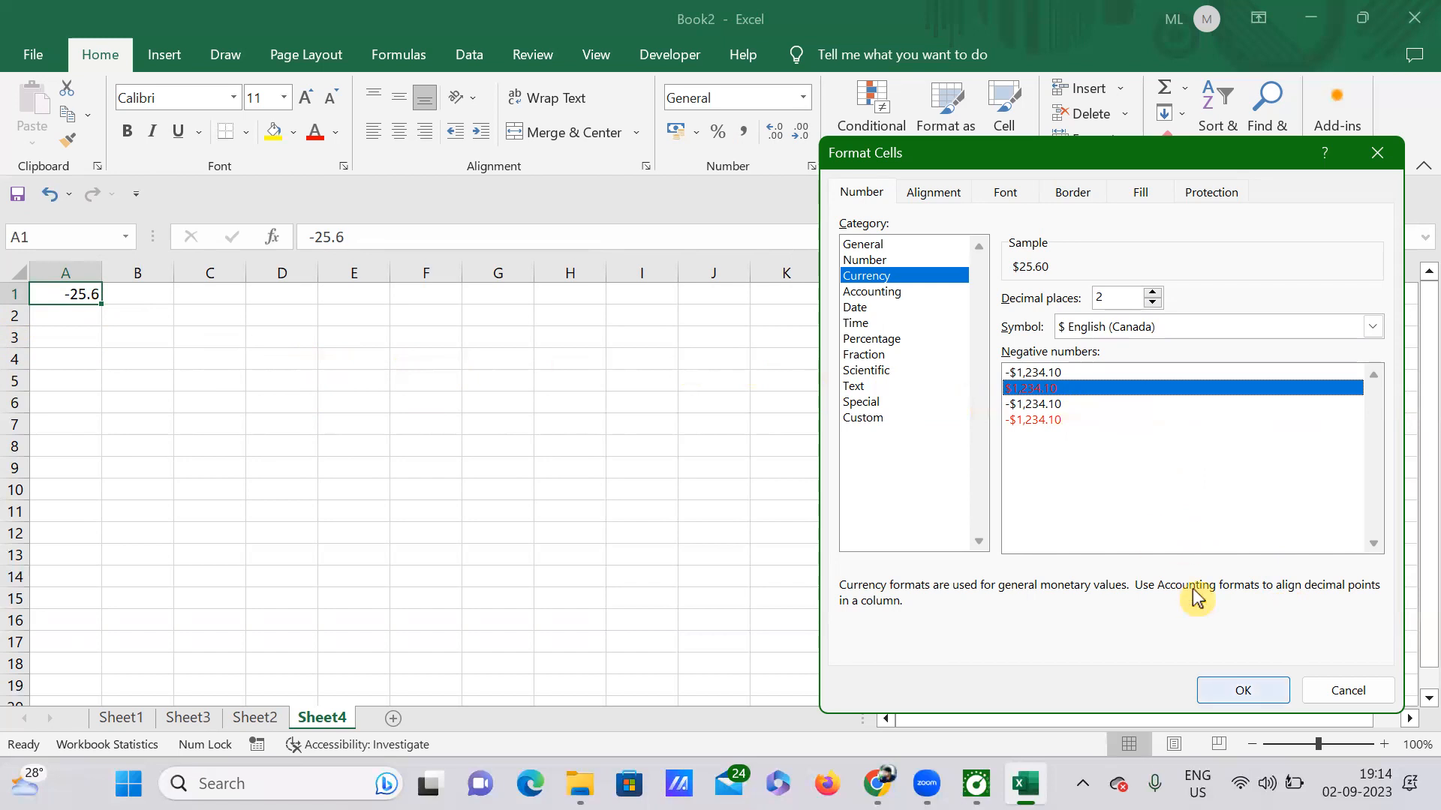
key(Return)
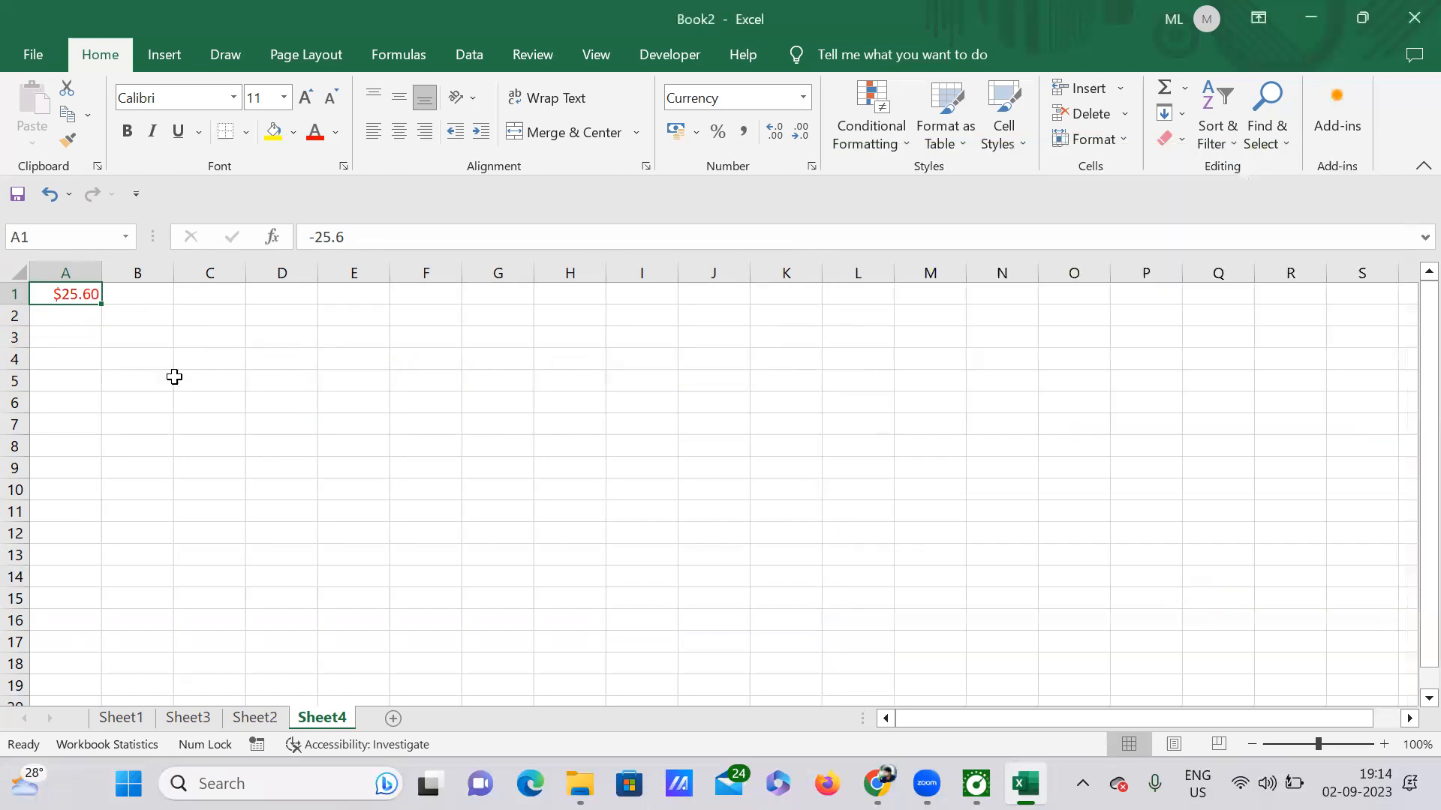
click(226, 359)
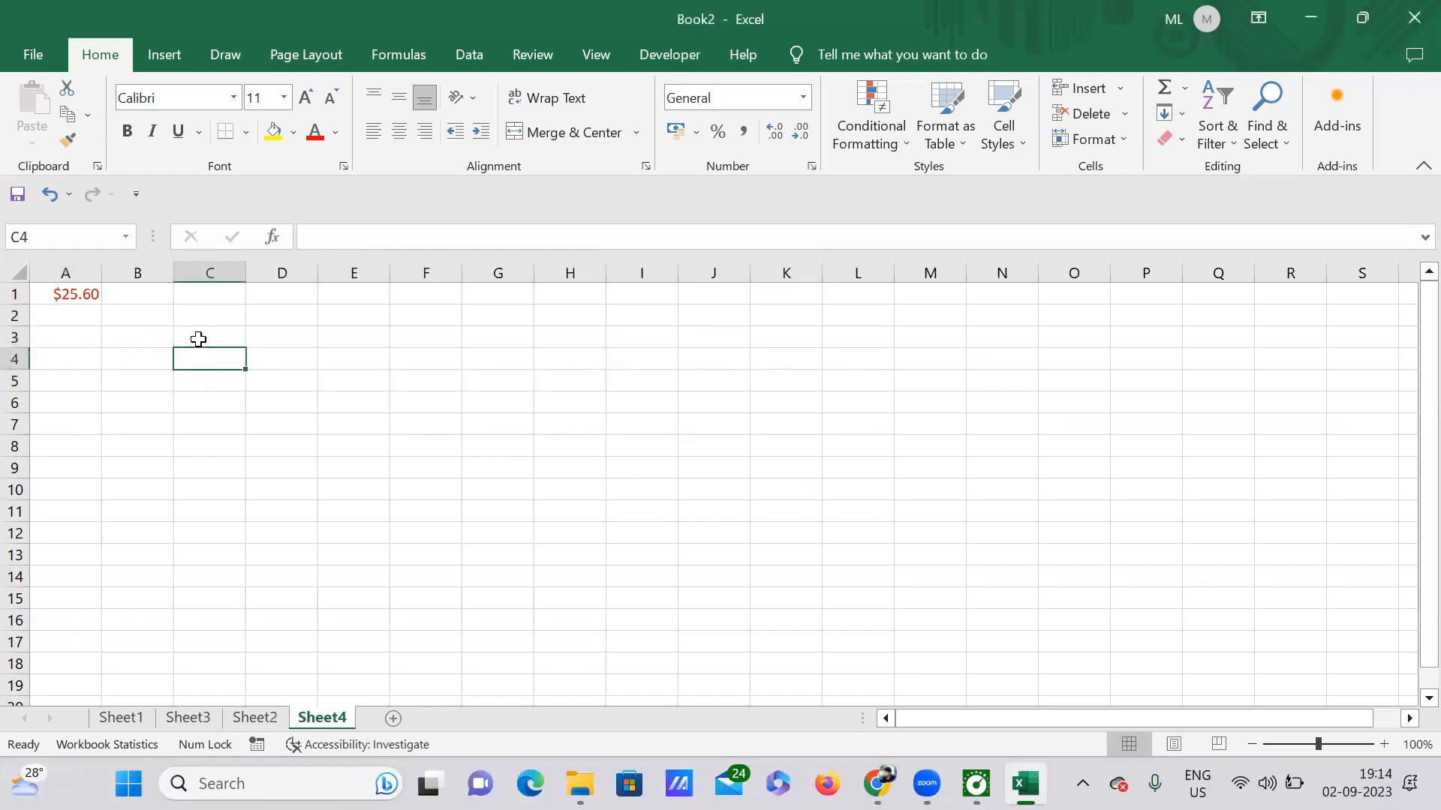
Enter -25.6 in cell E7 and bring up its Format Cells options.
click(90, 295)
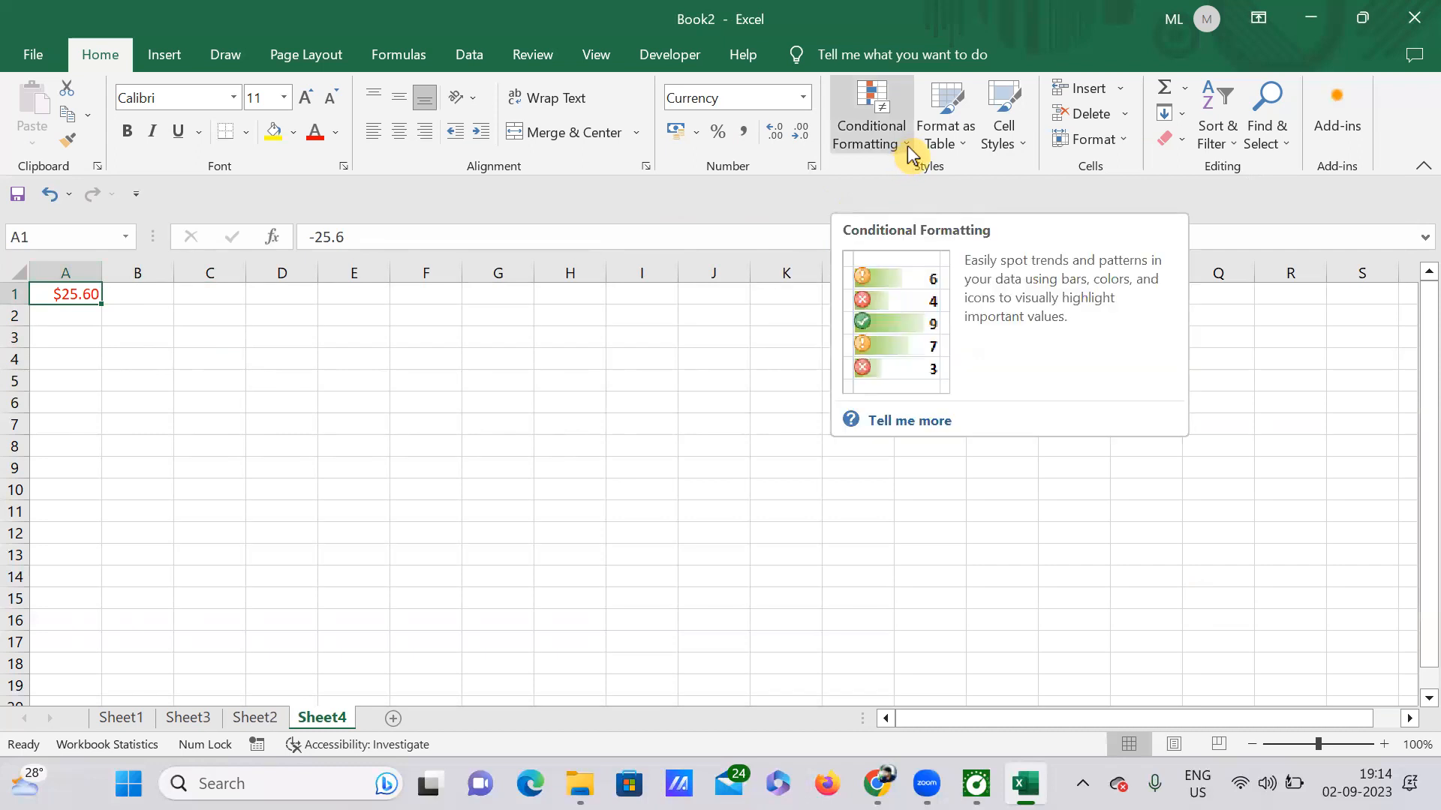
click(379, 422)
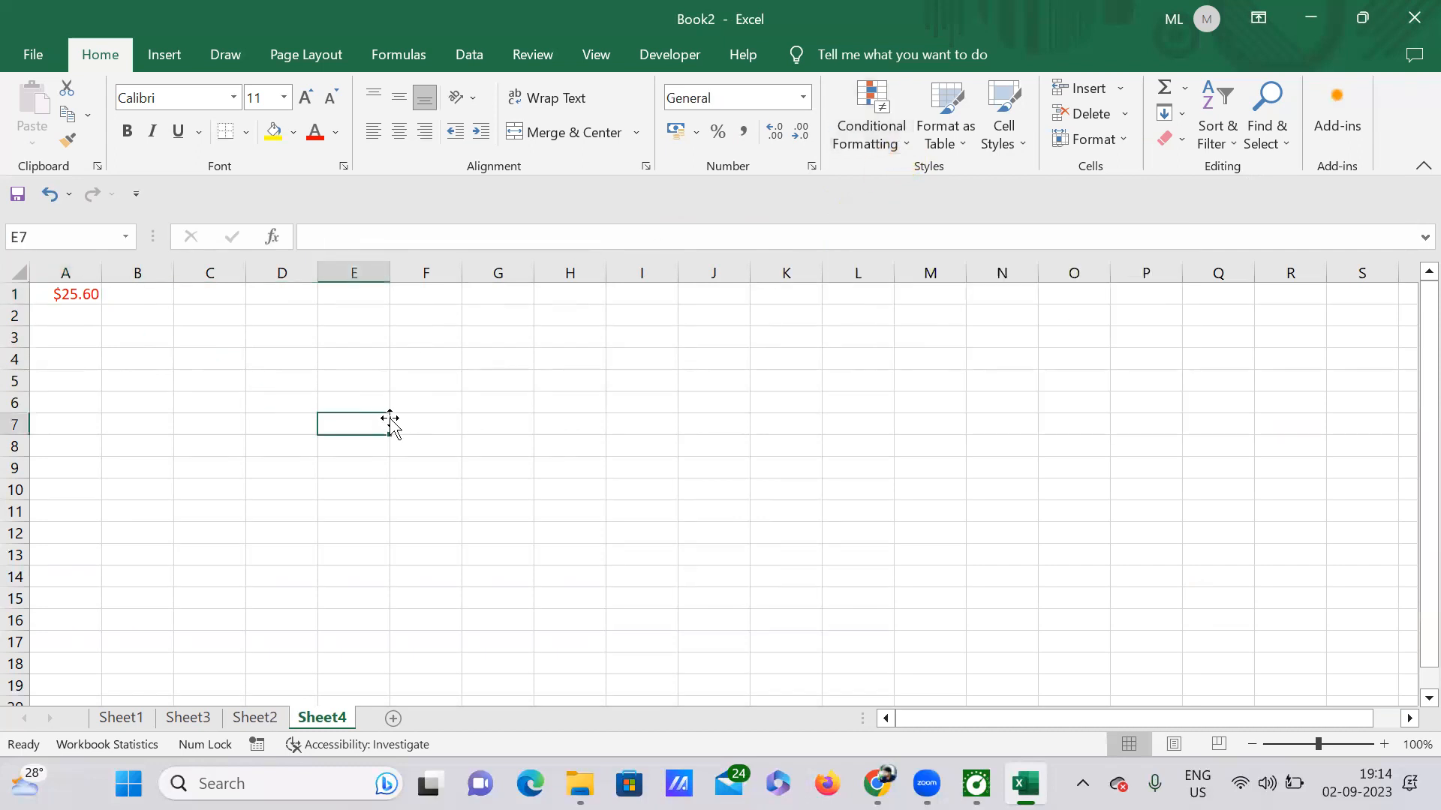
text(.6)
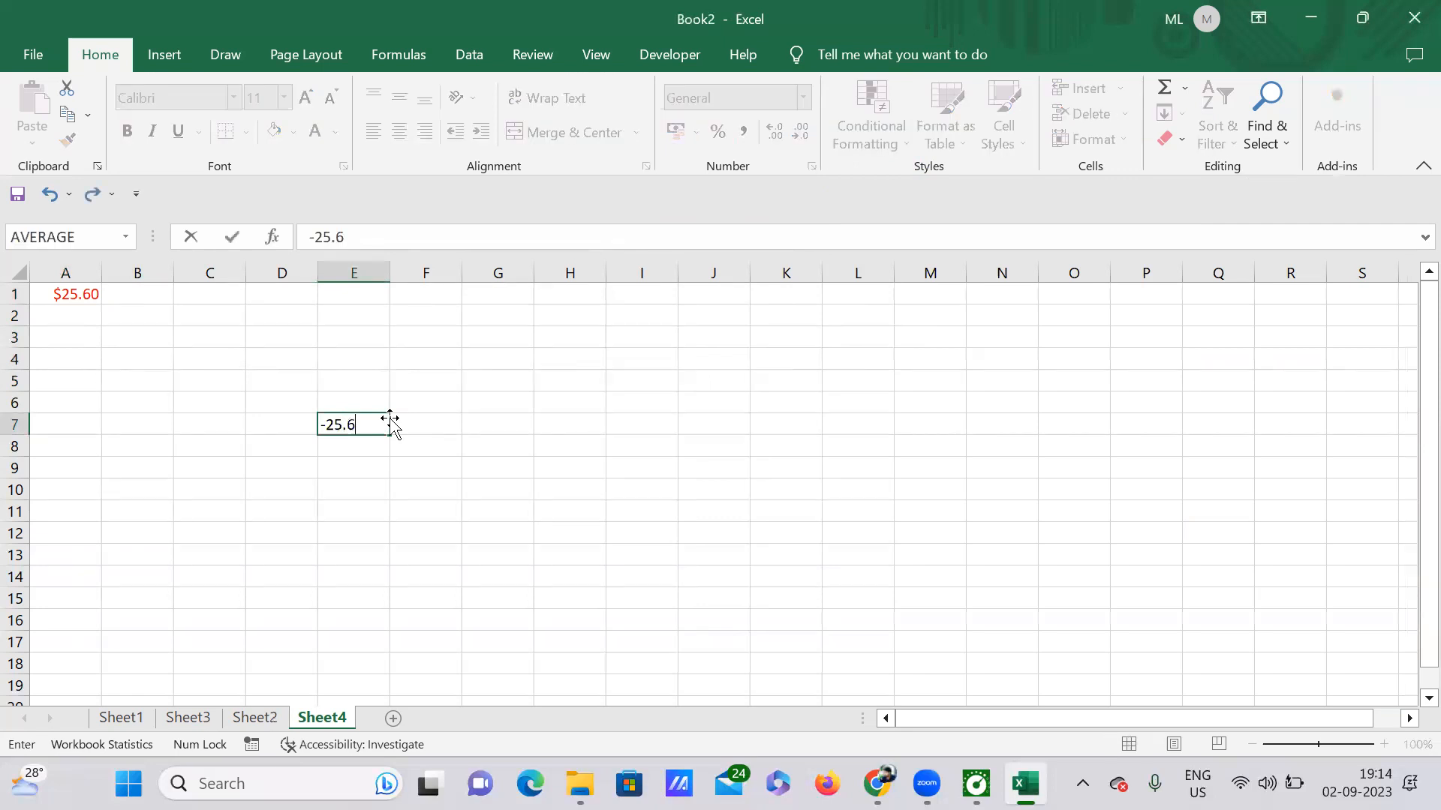
text(0)
click(465, 505)
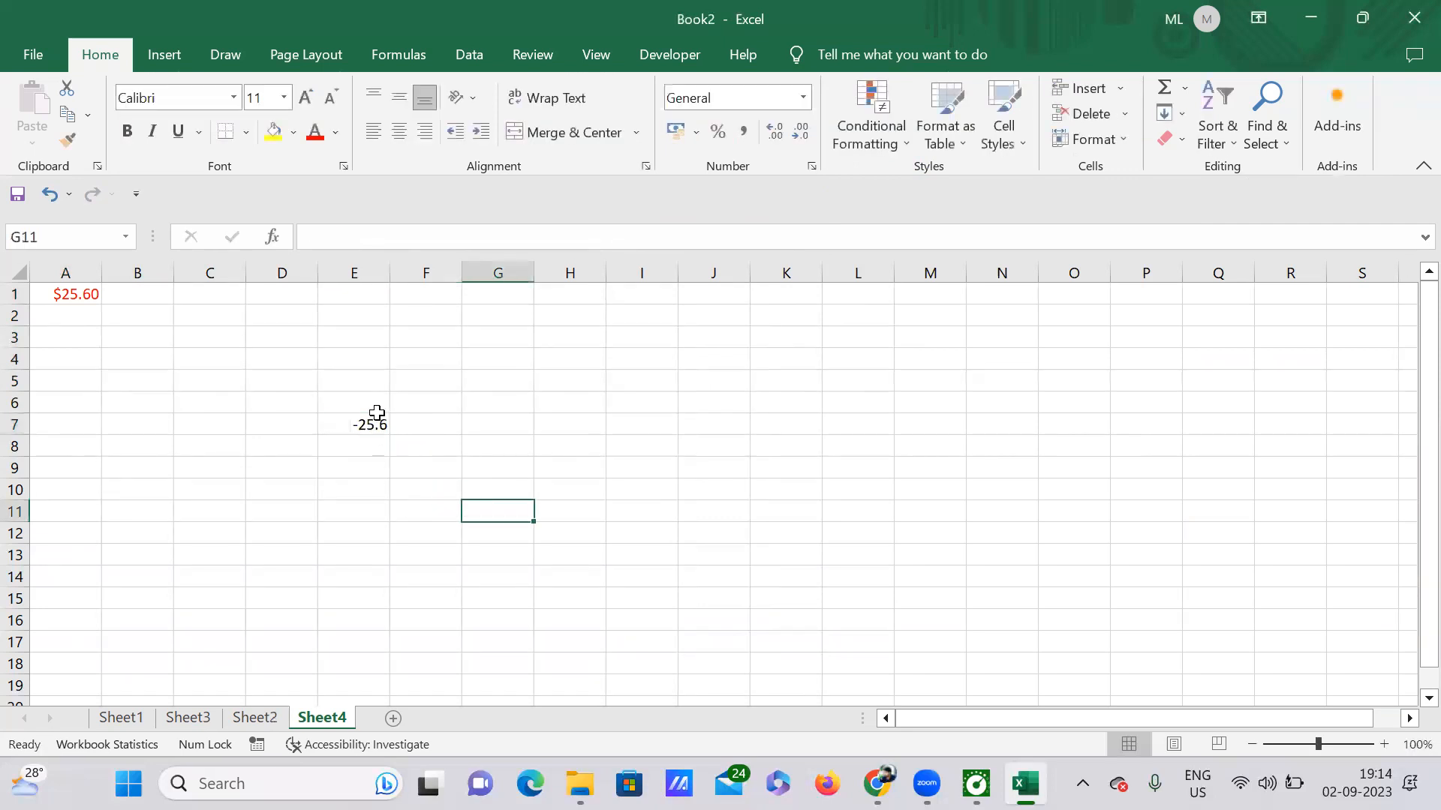
click(373, 422)
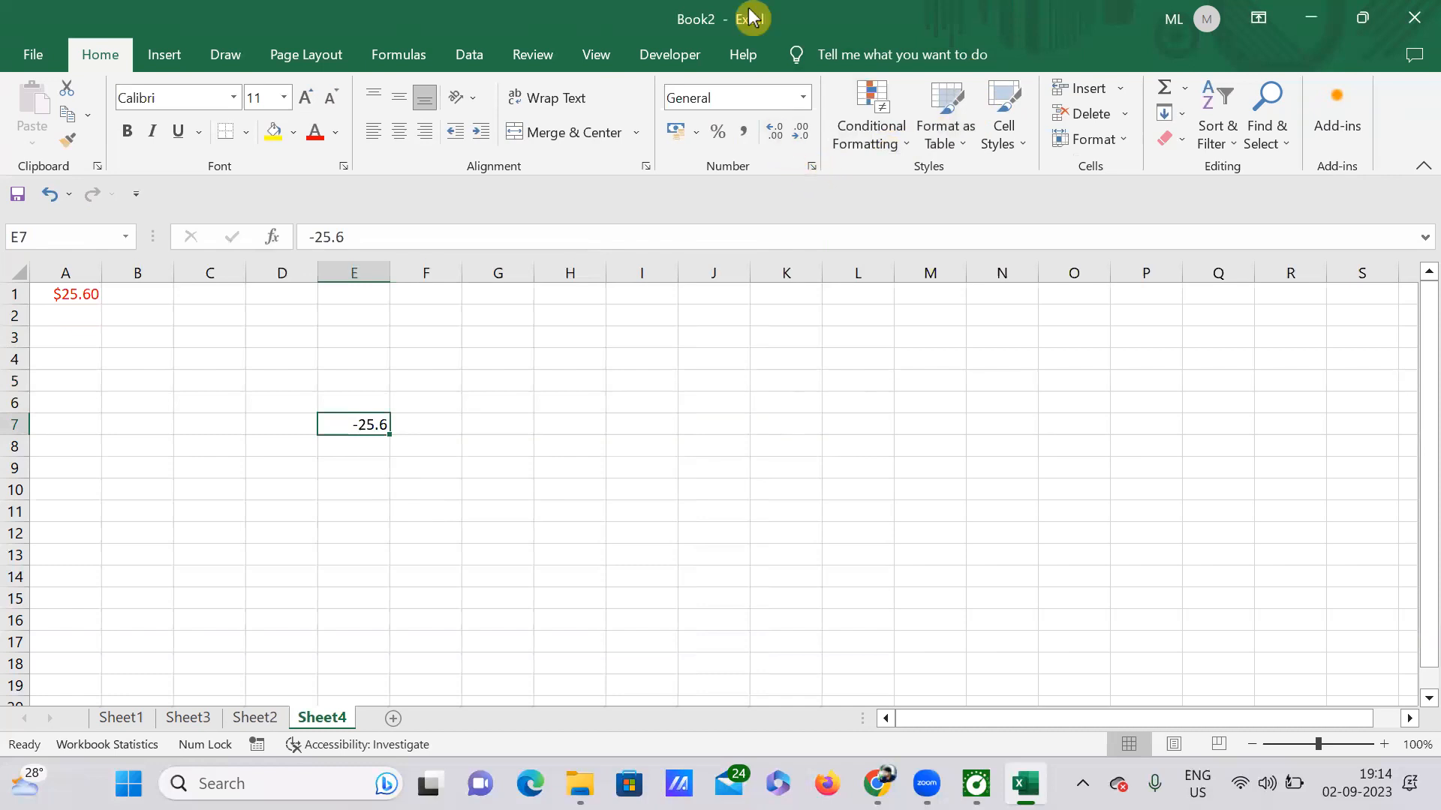
key(ctrl+1)
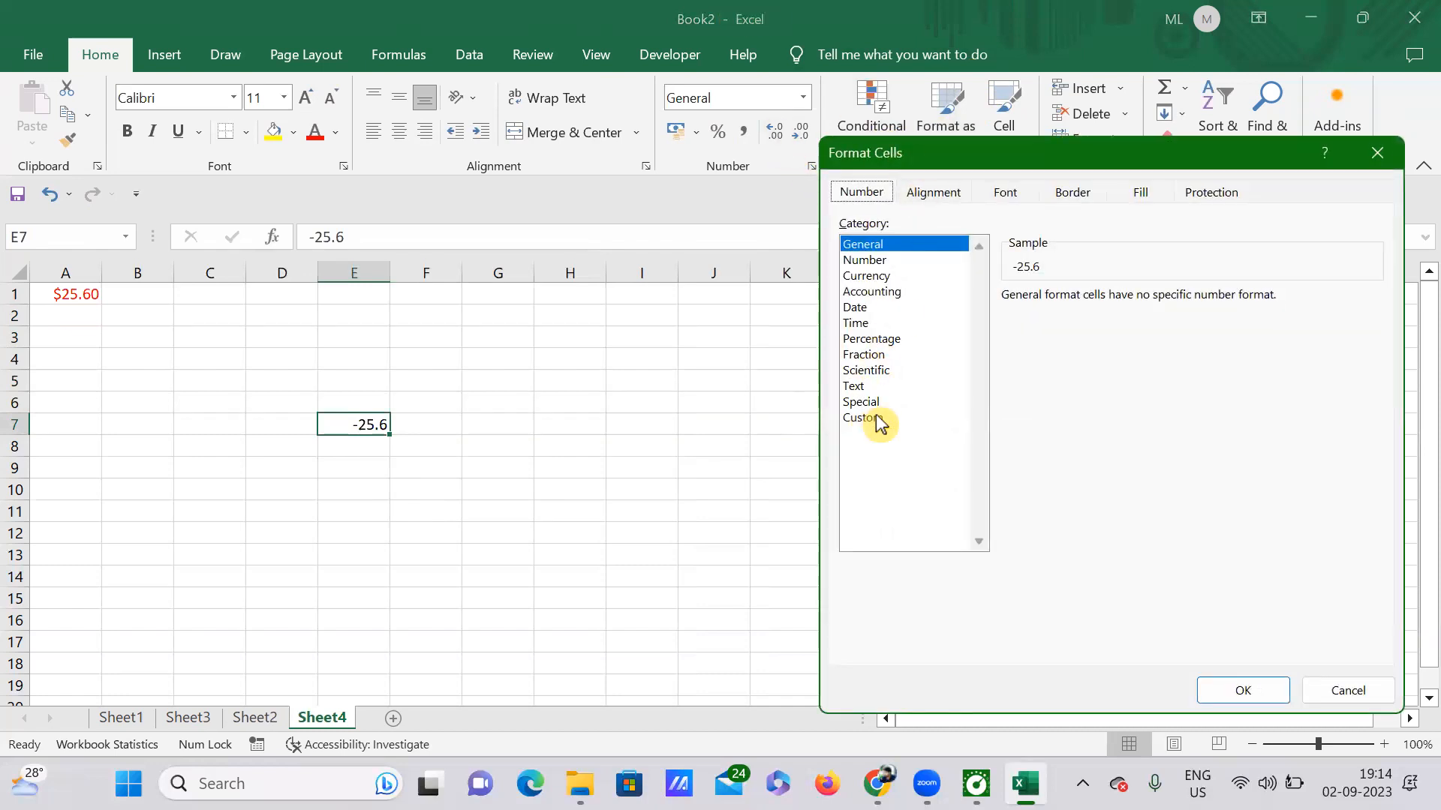
Apply the custom _ ₹ * #,##0.00 rupee accounting code to E7, previewing ₹ -25.60.
click(874, 418)
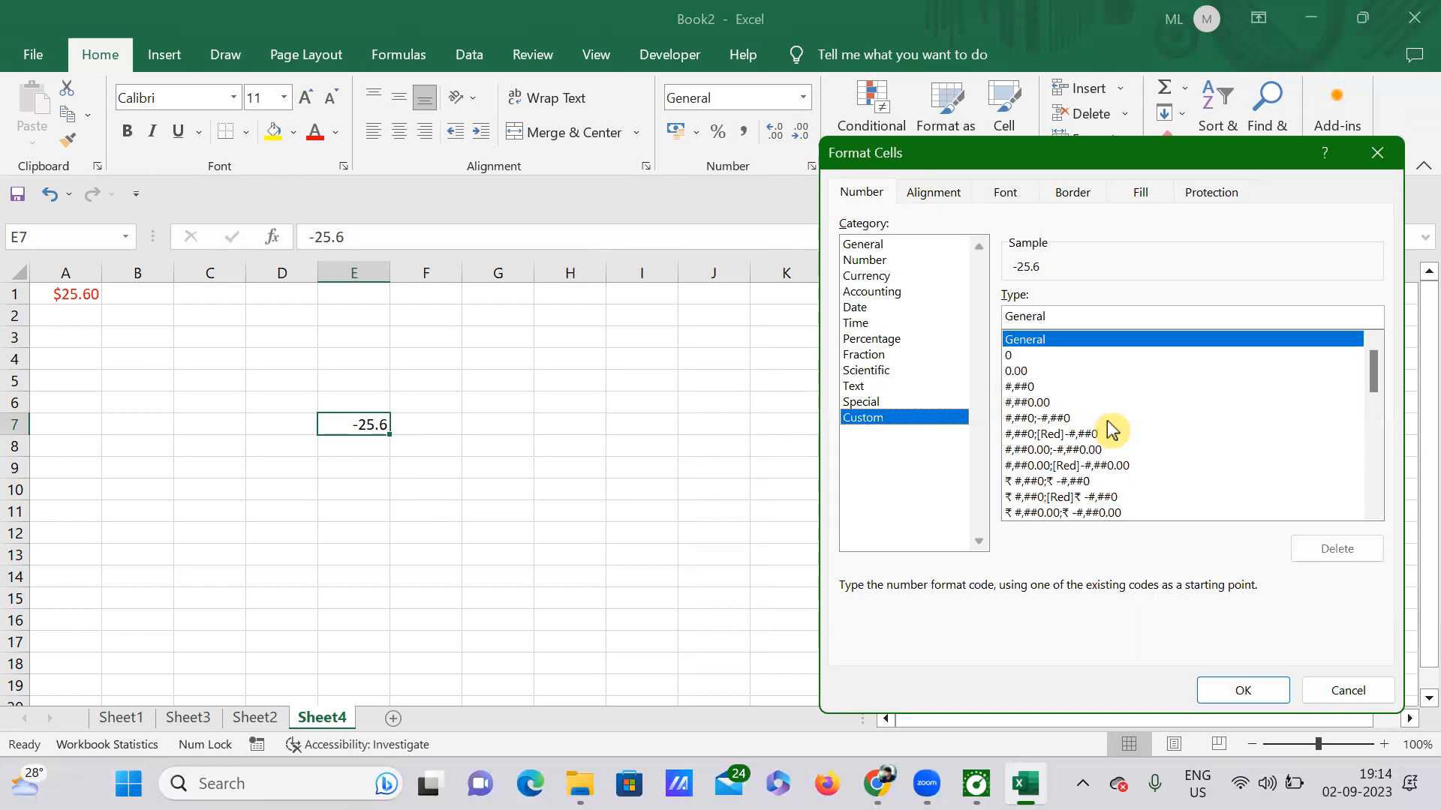
drag(1380, 378, 1372, 479)
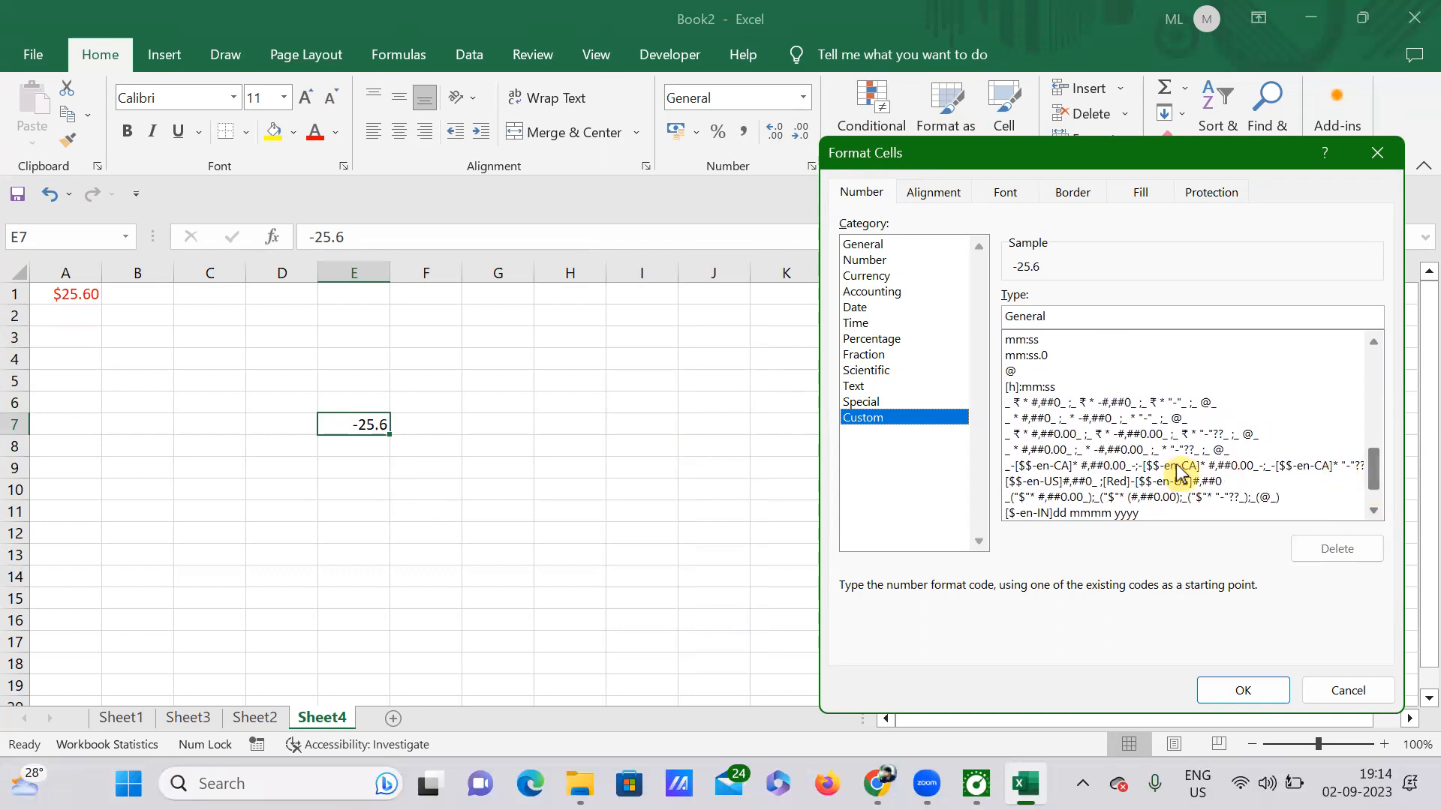
click(1066, 435)
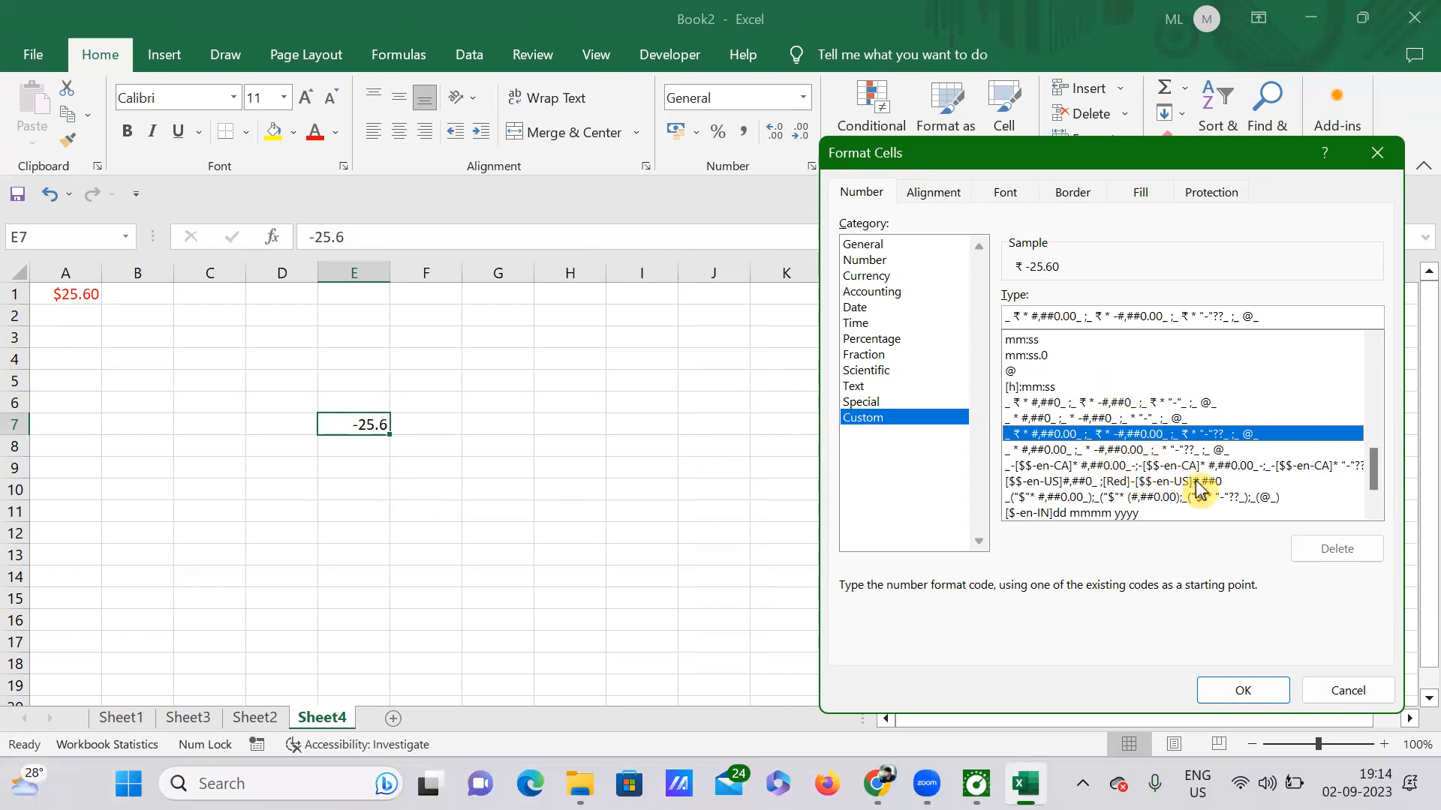
key(Return)
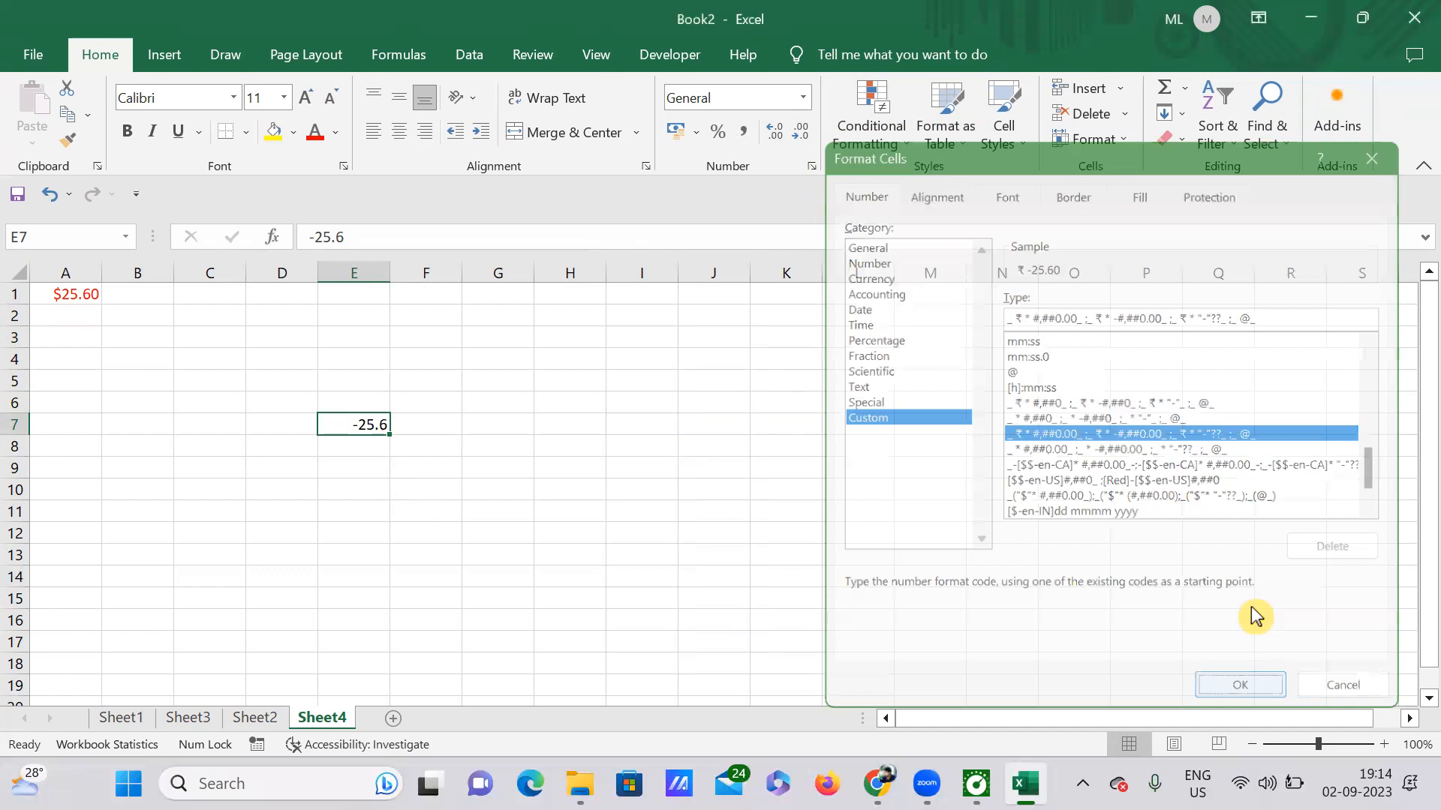
Switch E7 to the whole-number _ ₹ * #,##0 rupee code, displaying ₹ -26.
click(435, 455)
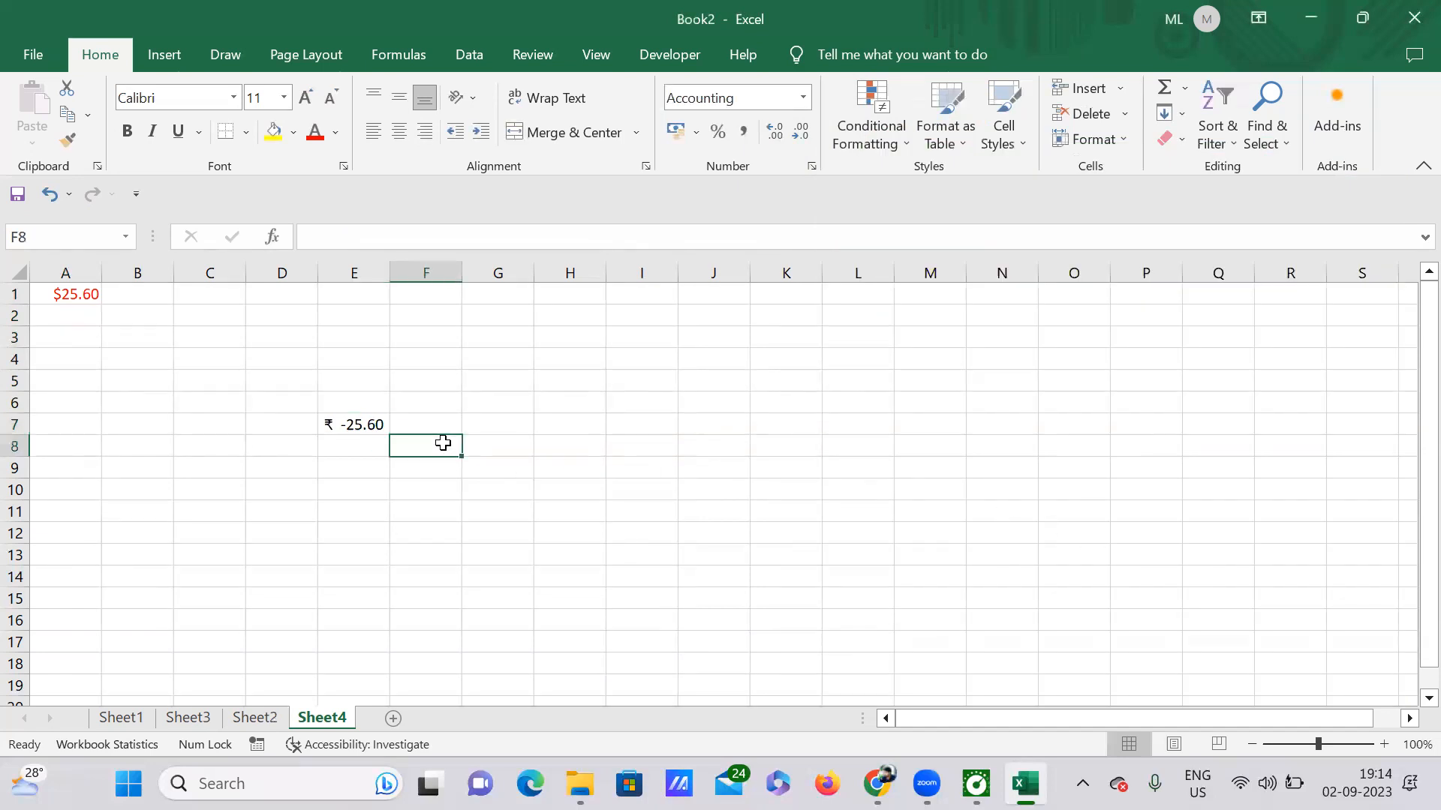
click(357, 425)
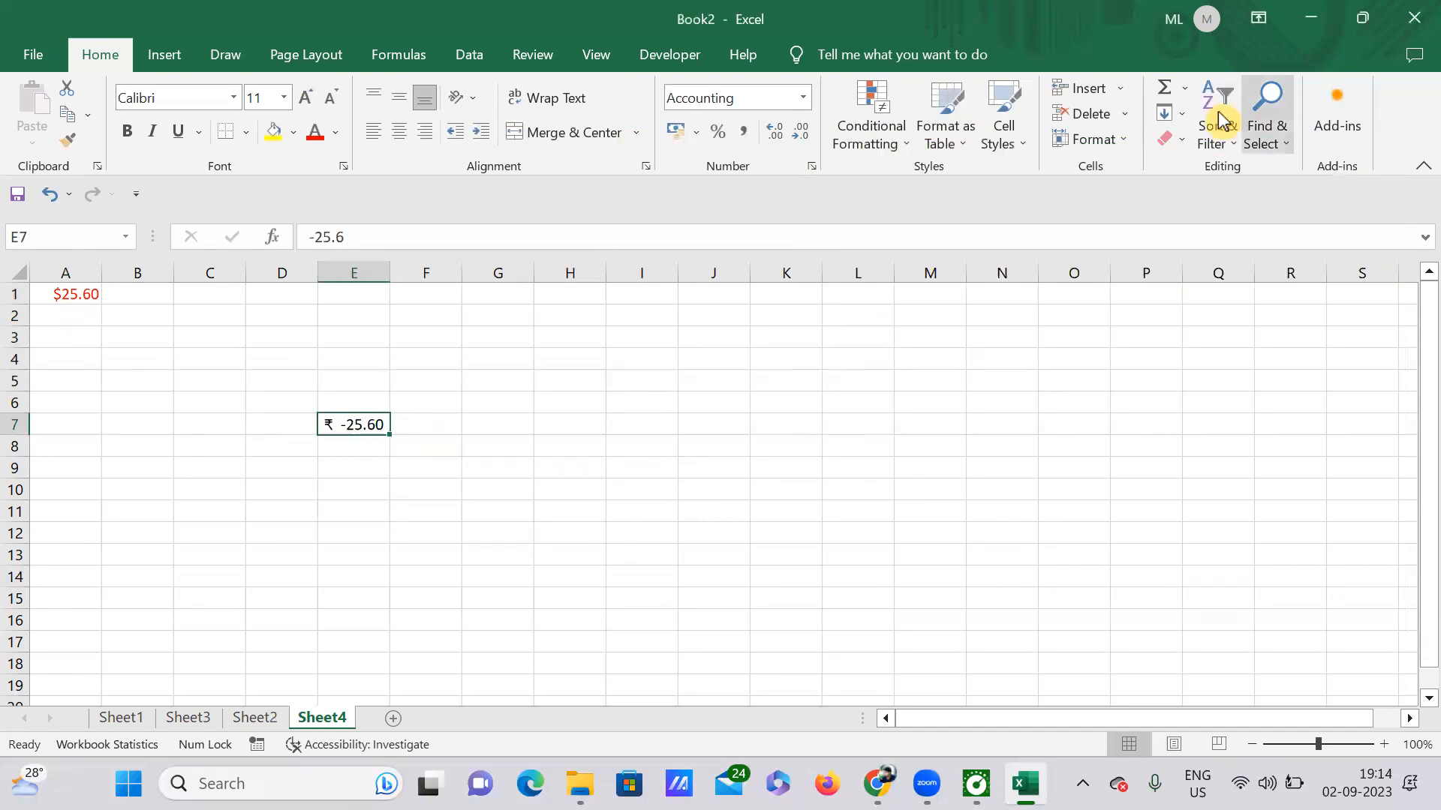
click(811, 166)
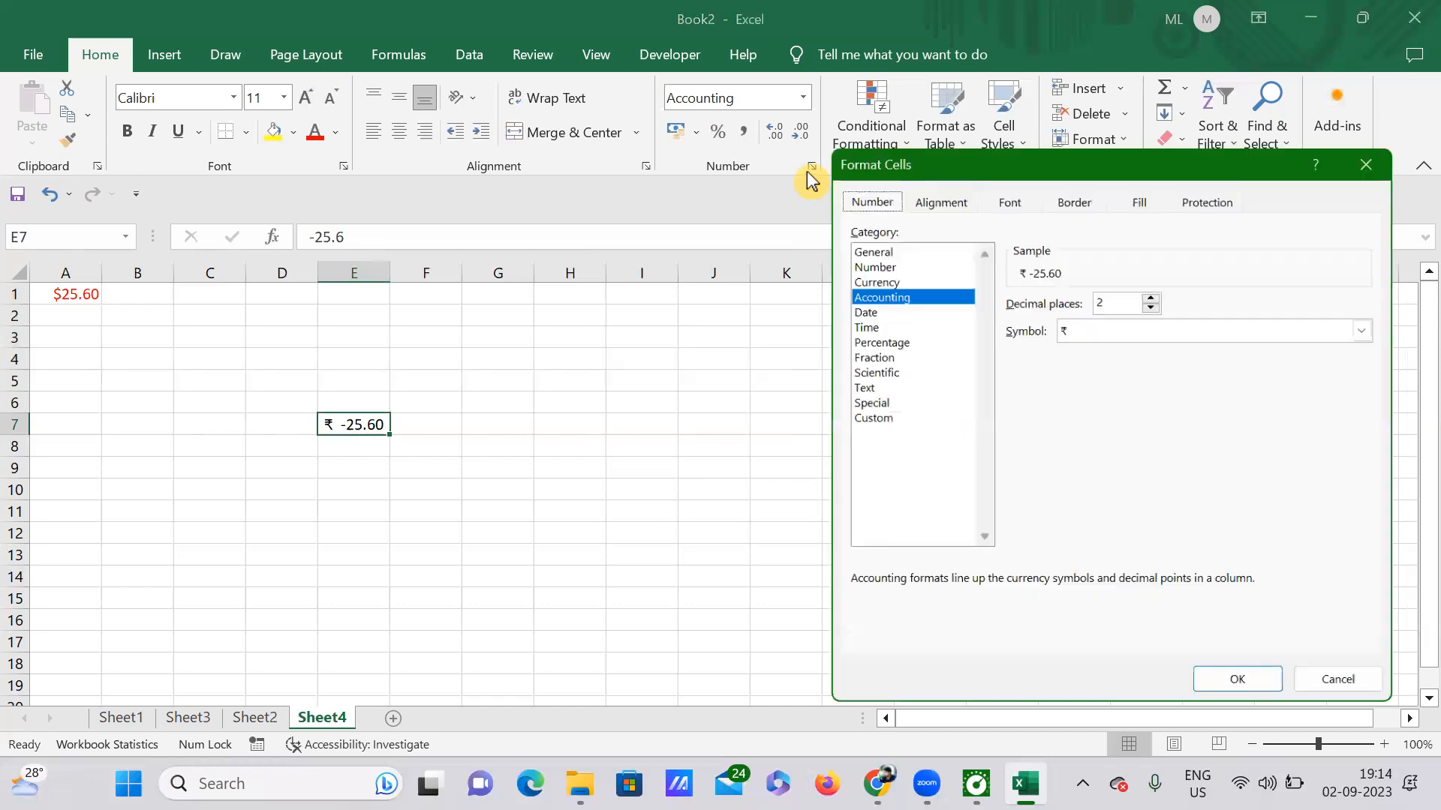
click(863, 417)
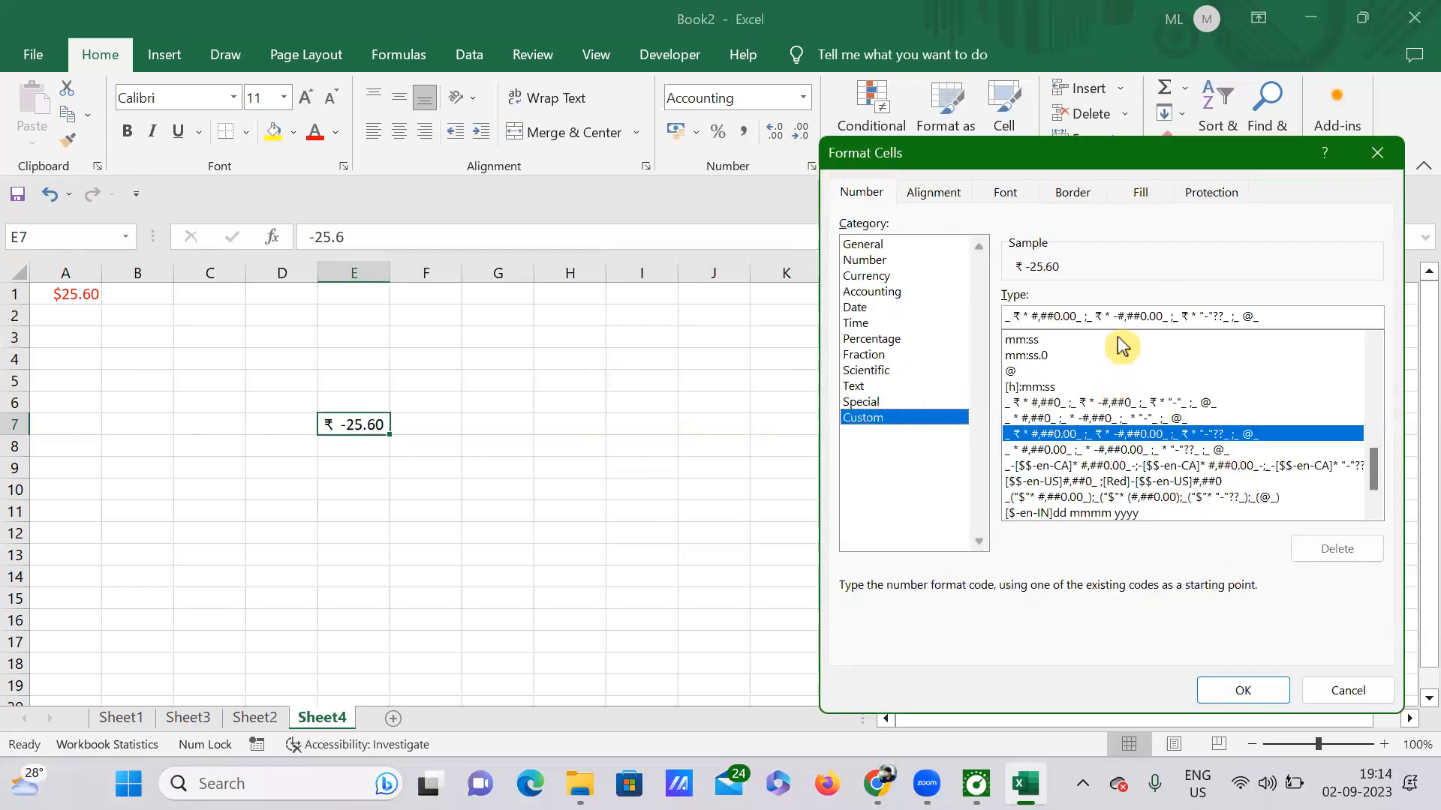
click(1069, 403)
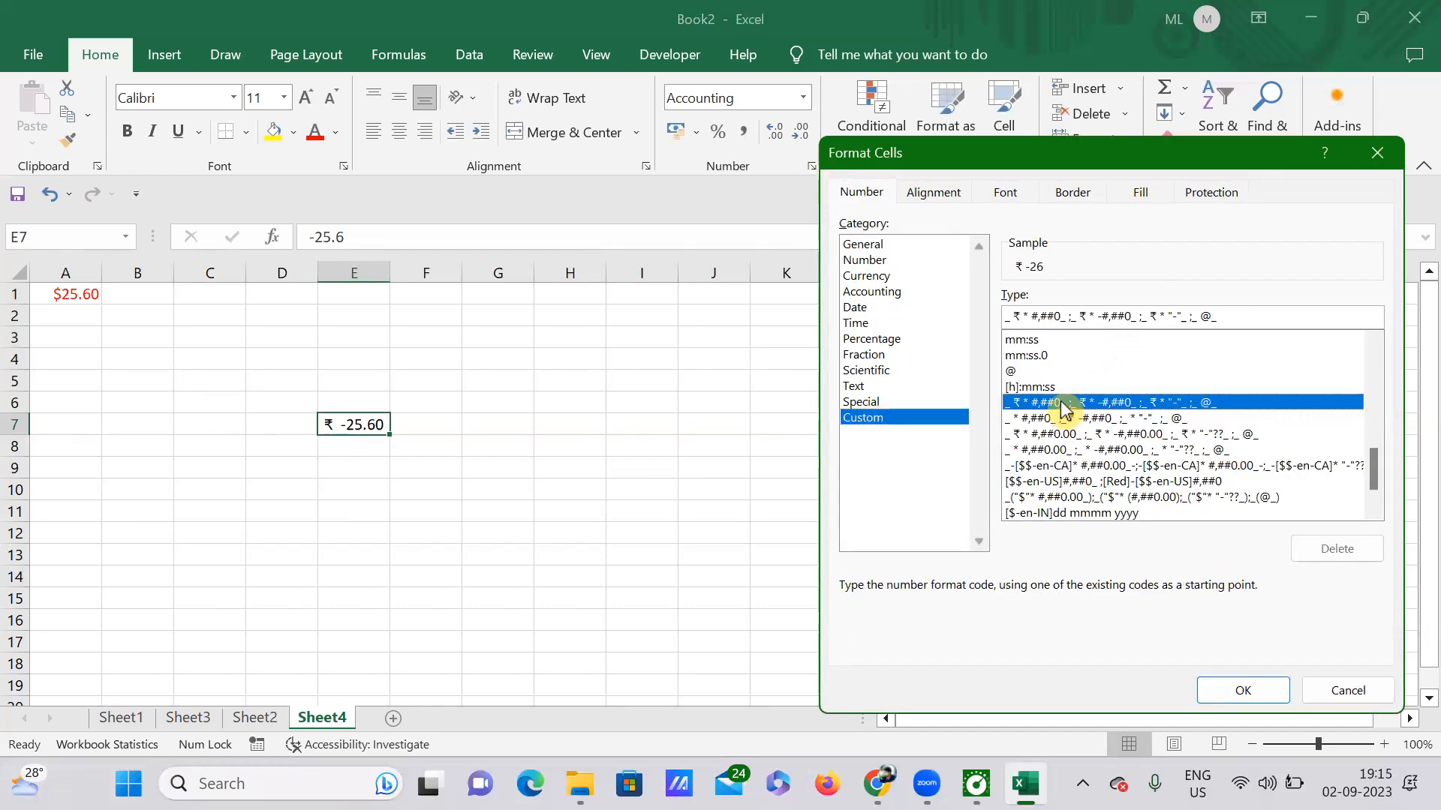
click(1243, 691)
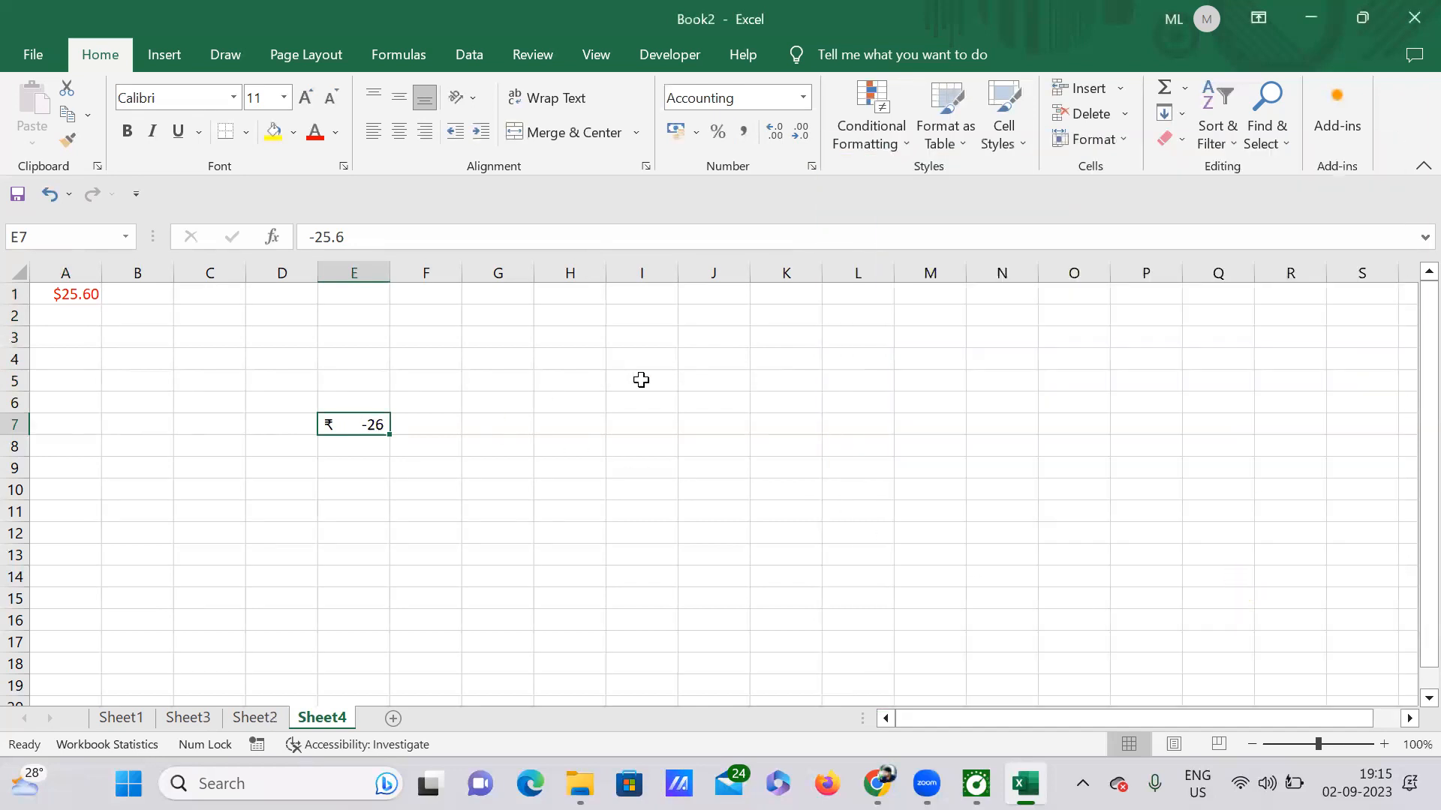
Give E7 the #,##0;[Red]-#,##0 custom format so it shows a red -26.
click(810, 166)
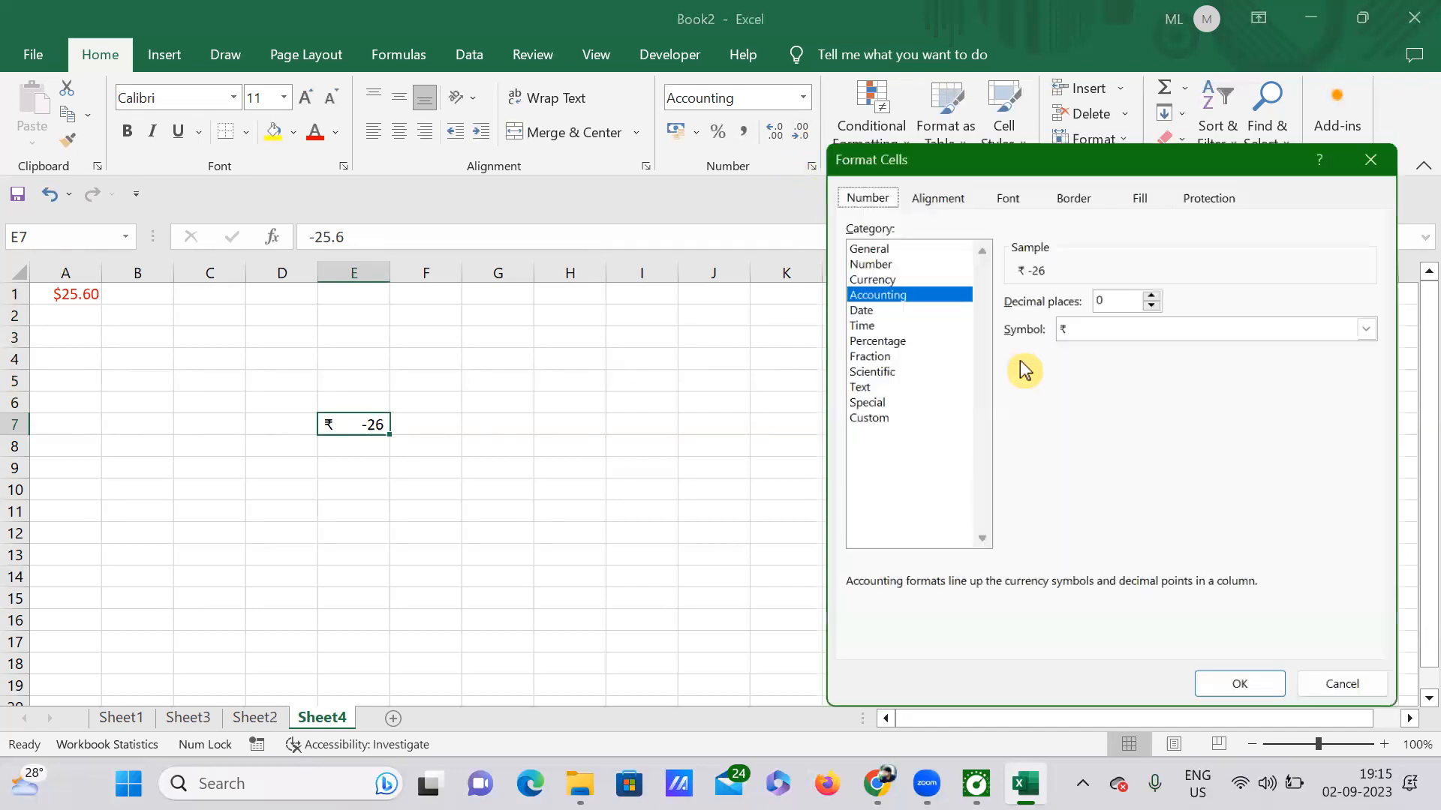
click(899, 418)
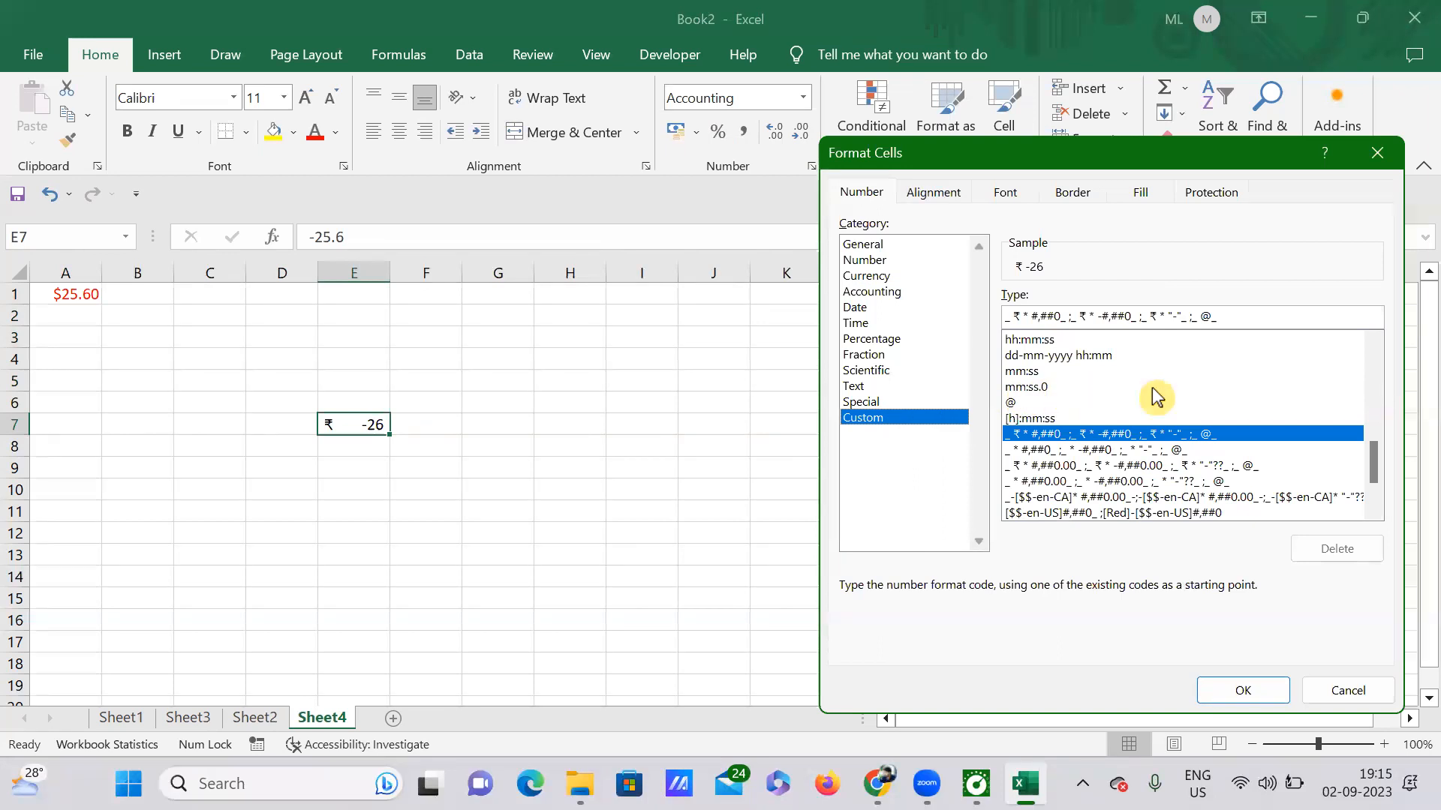
click(1111, 482)
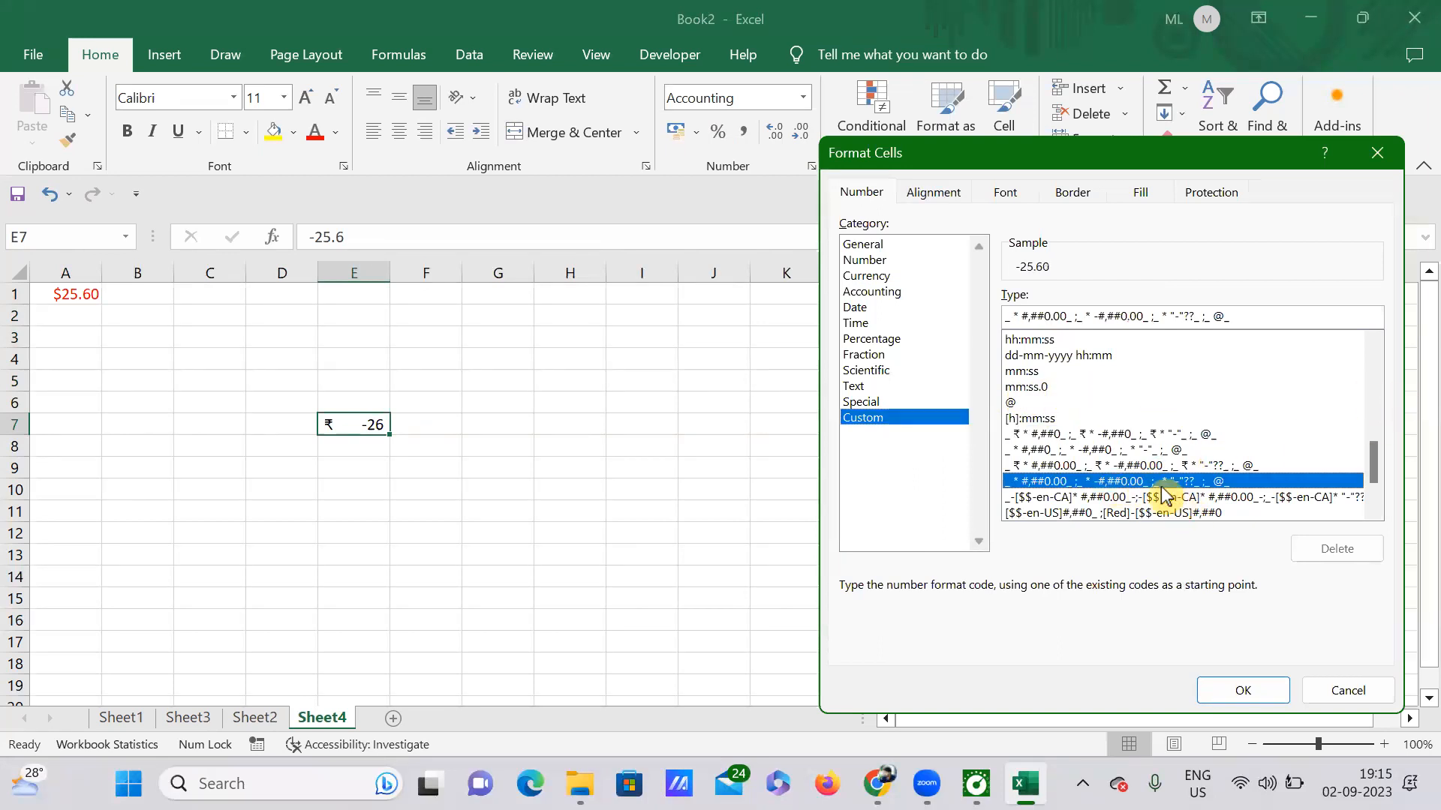
drag(1373, 460, 1380, 375)
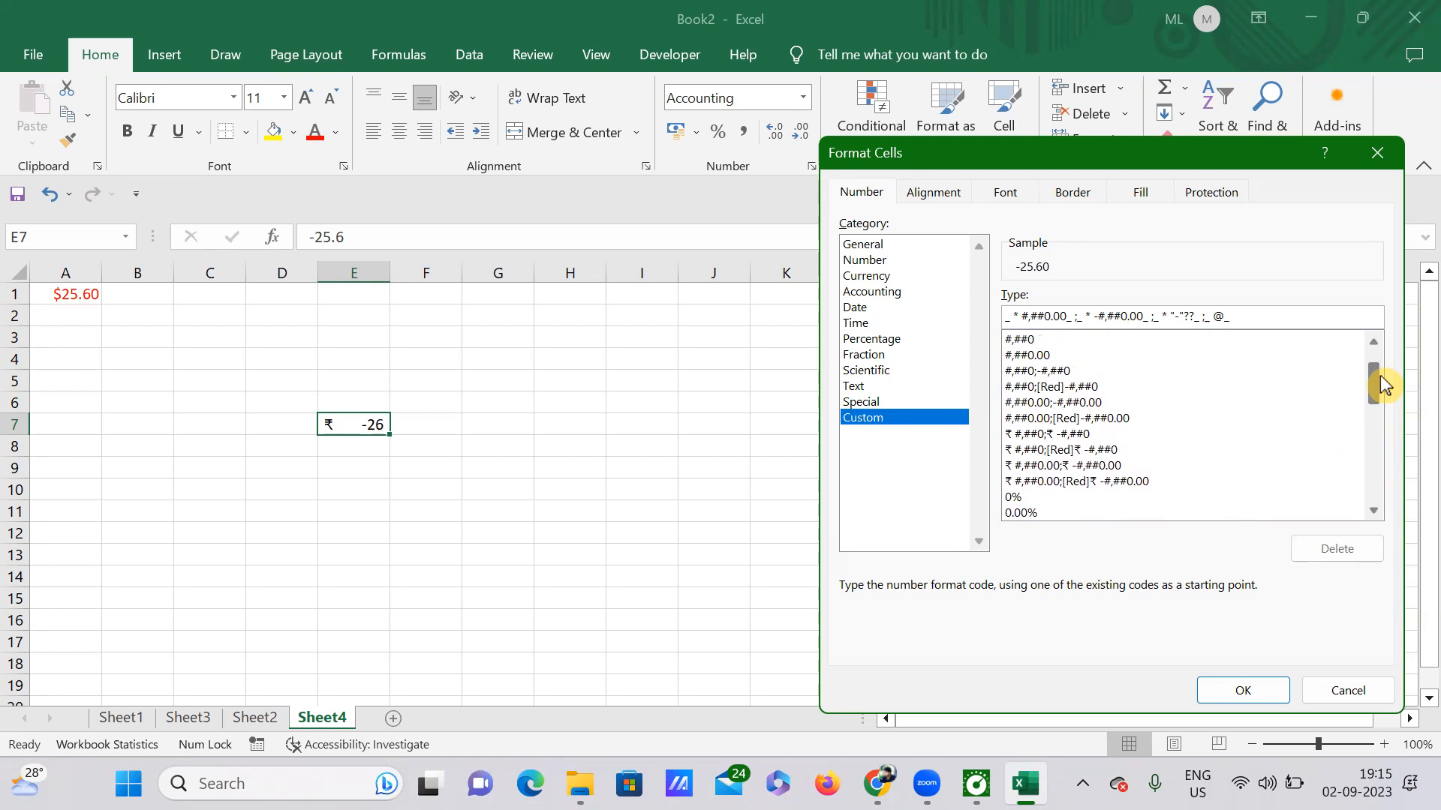
click(1043, 386)
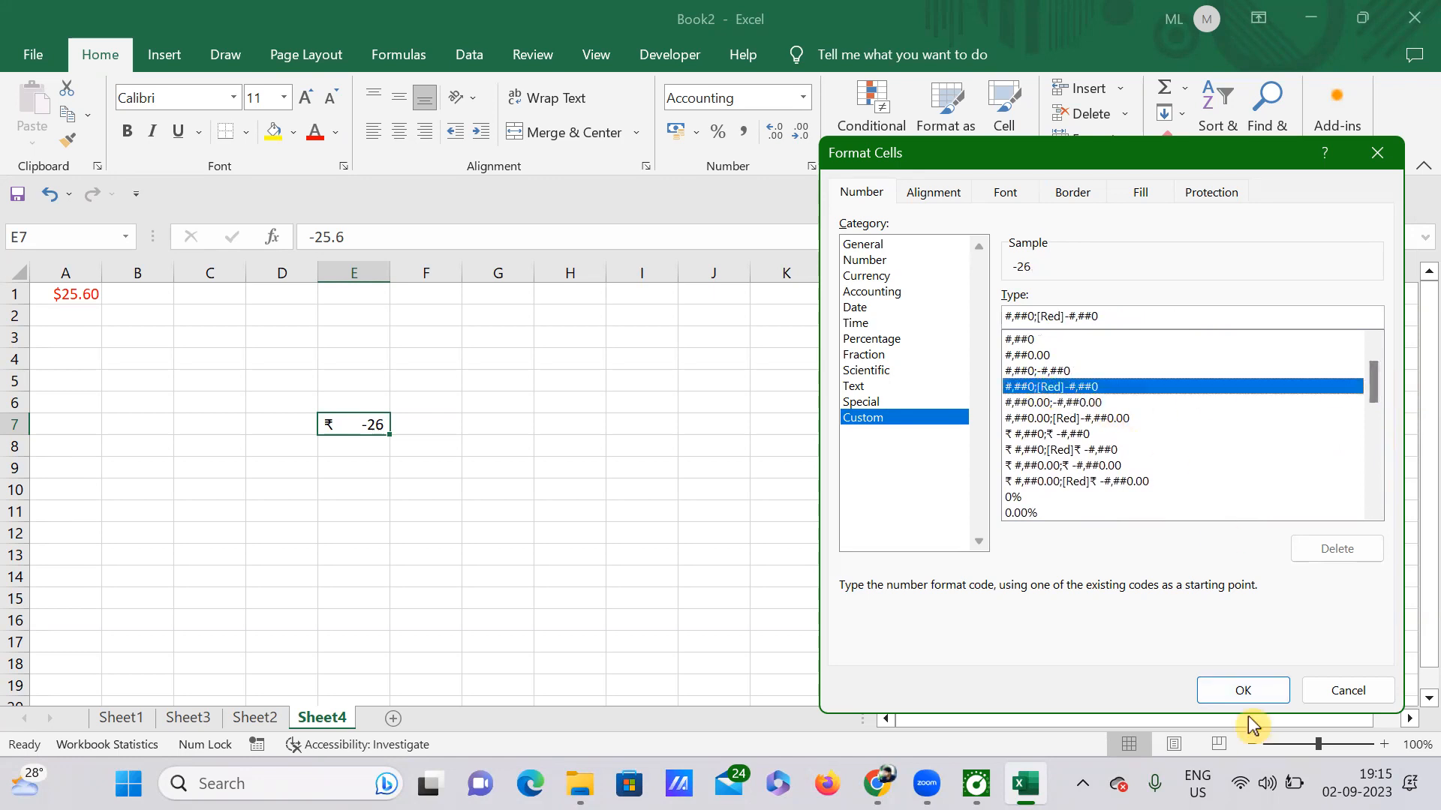
click(1243, 691)
click(496, 396)
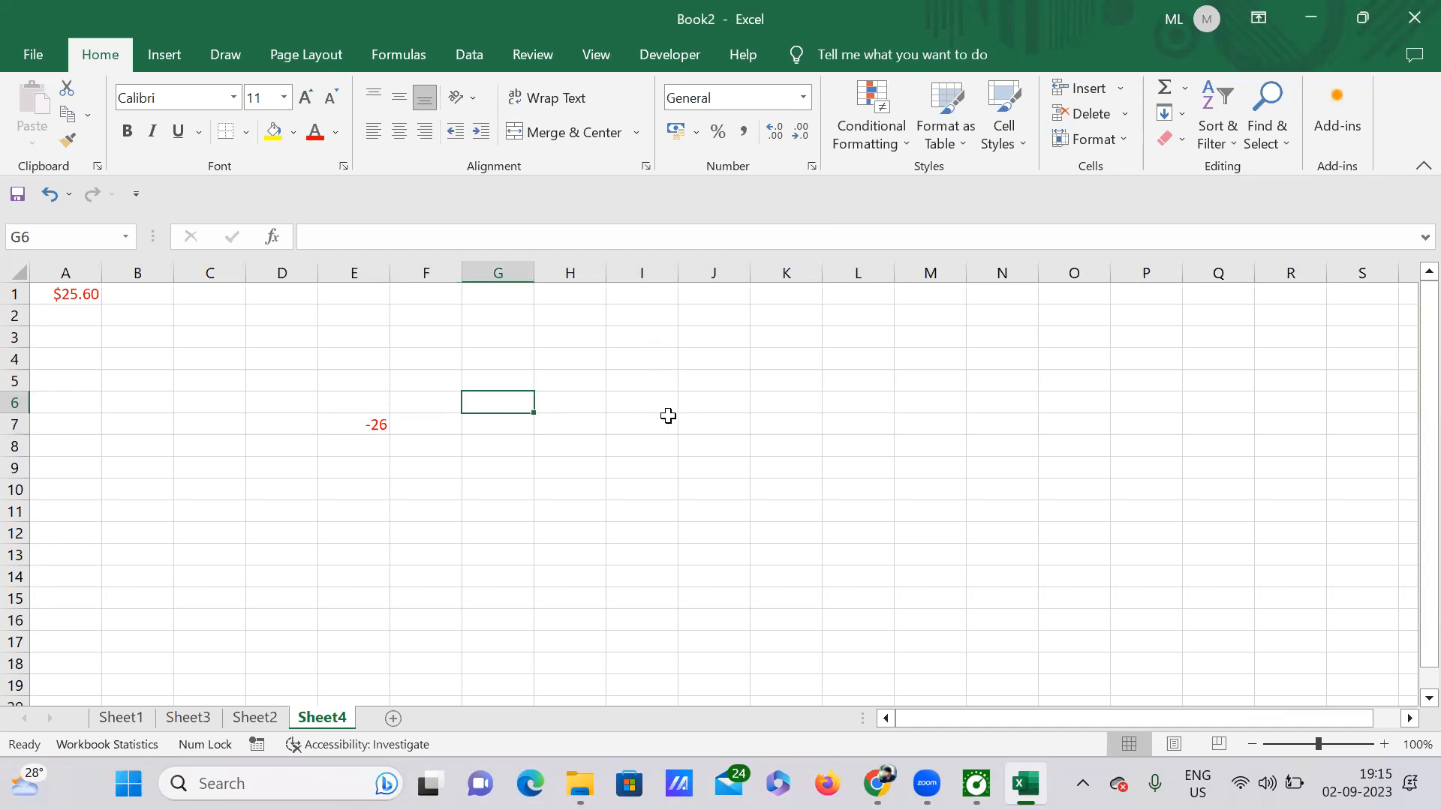
click(668, 417)
Choose Accounting with the $ English (Canada) symbol and no decimals for E7, previewing -$26.
click(367, 428)
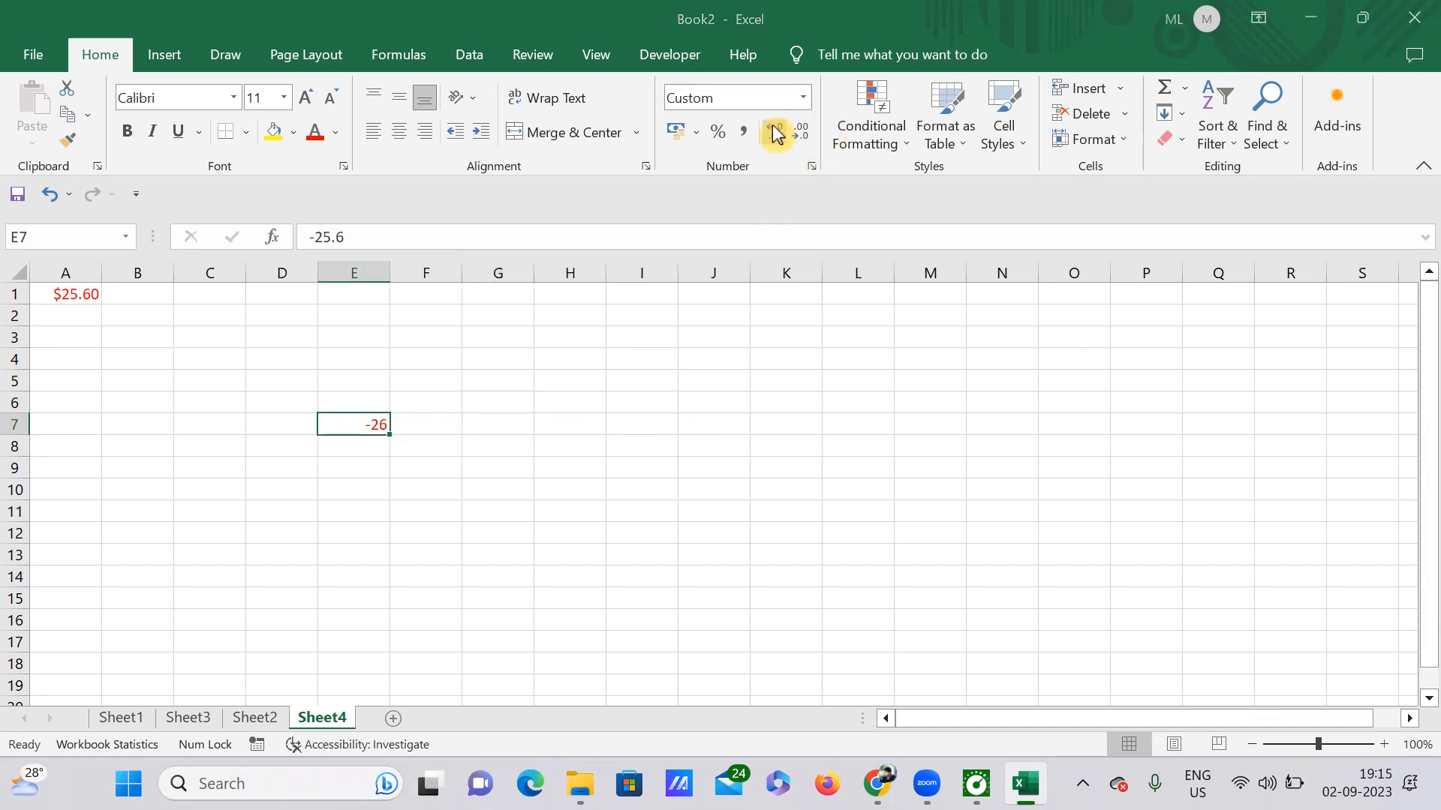
click(811, 166)
click(864, 294)
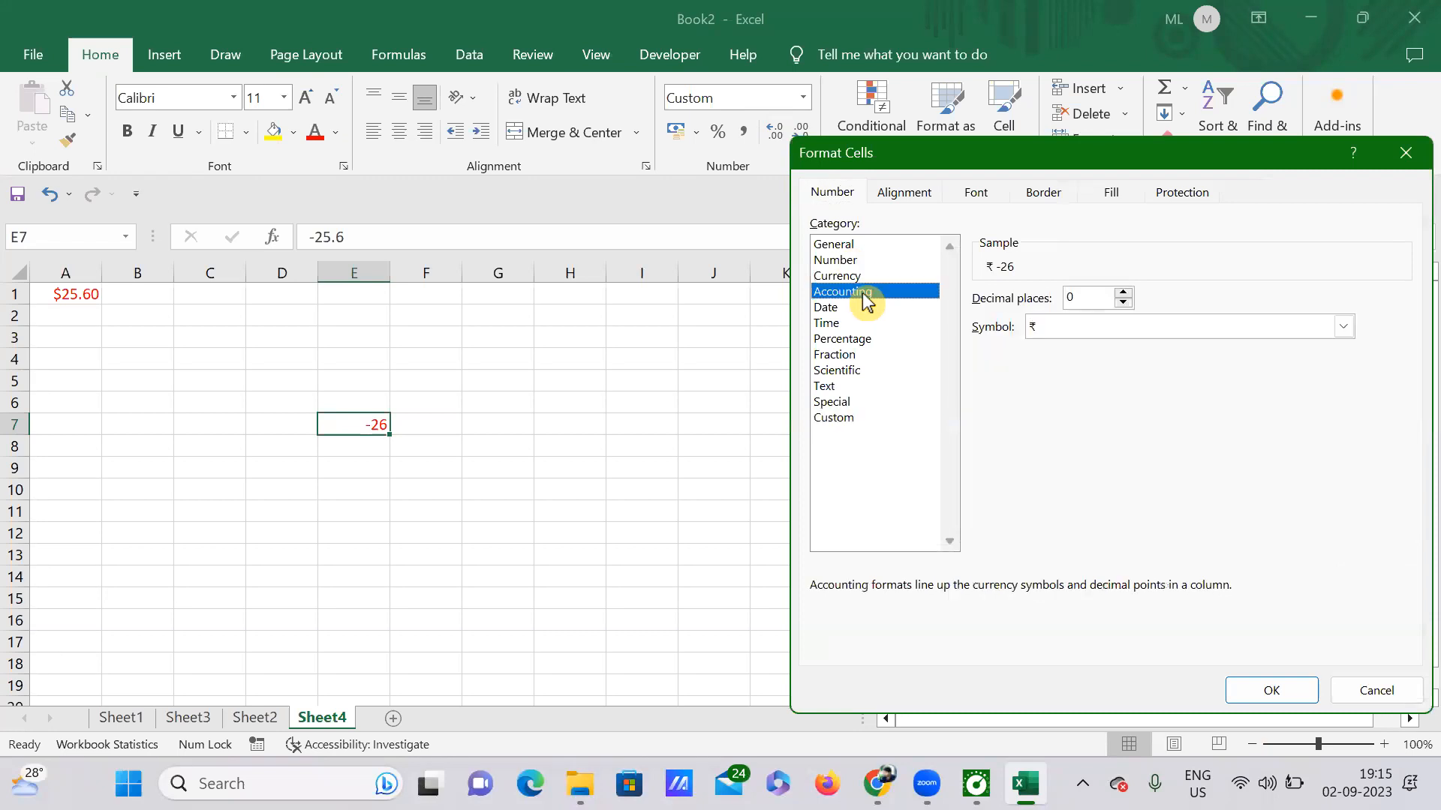
click(1344, 328)
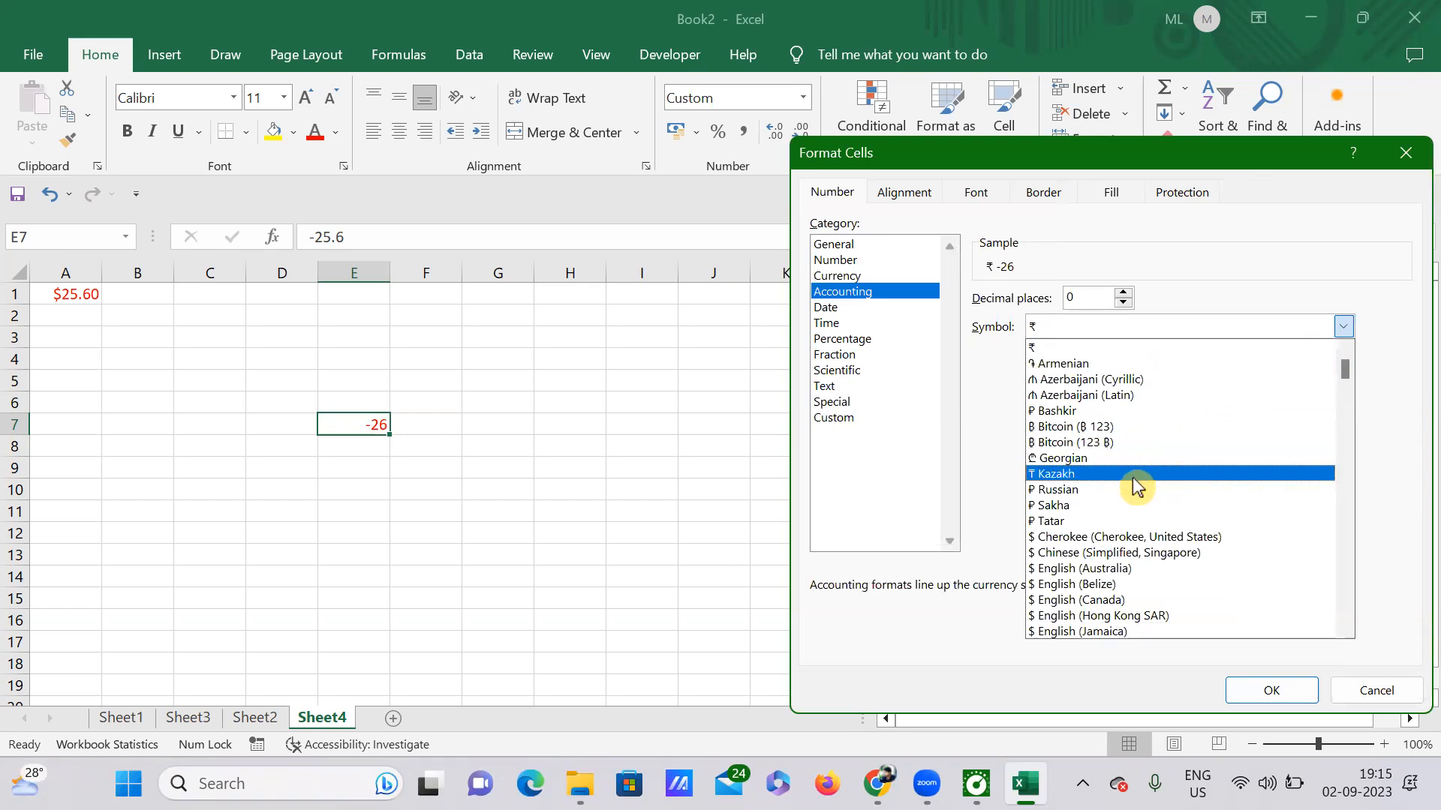
scroll(1114, 480, down, 2)
scroll(1114, 480, down, 1)
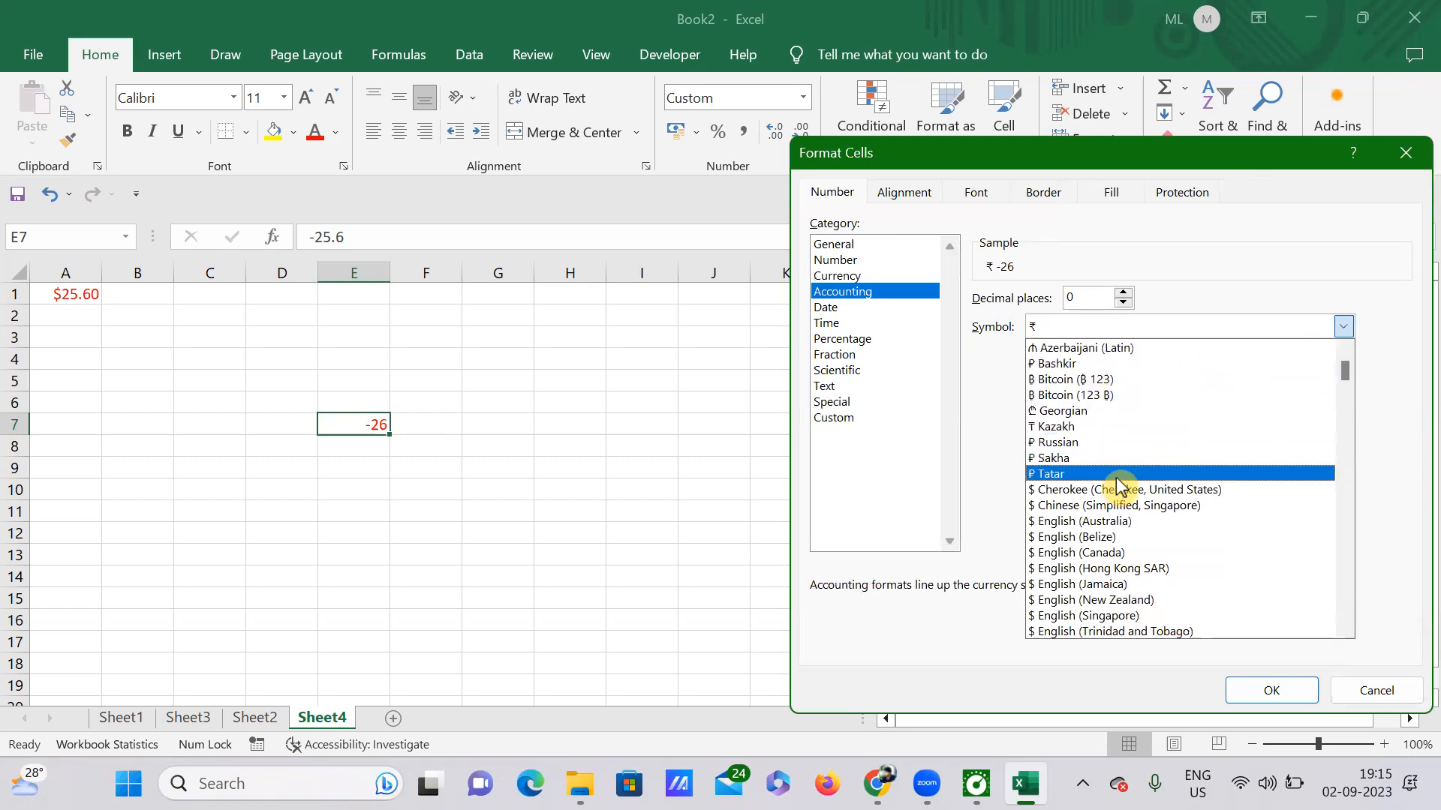
click(1121, 553)
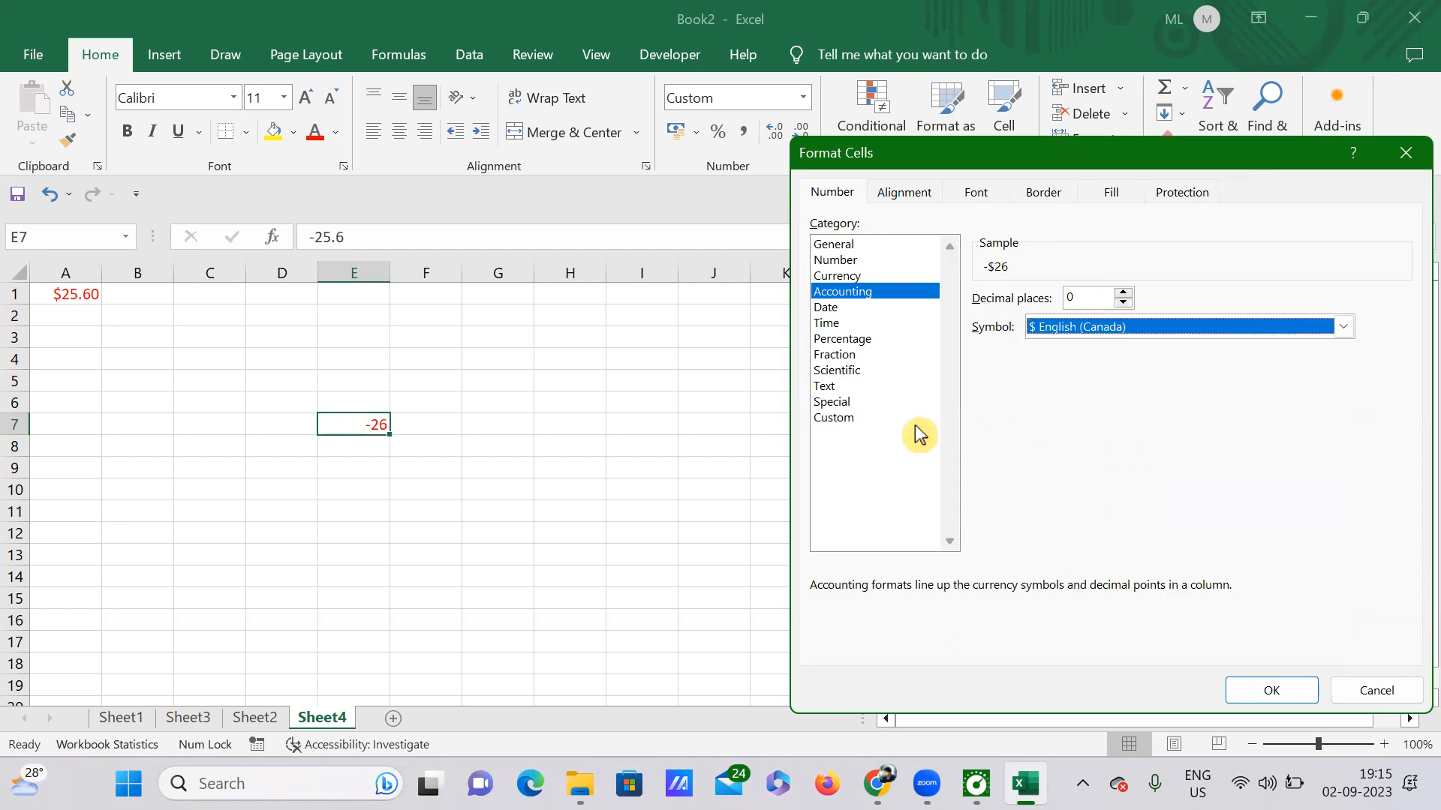
click(834, 418)
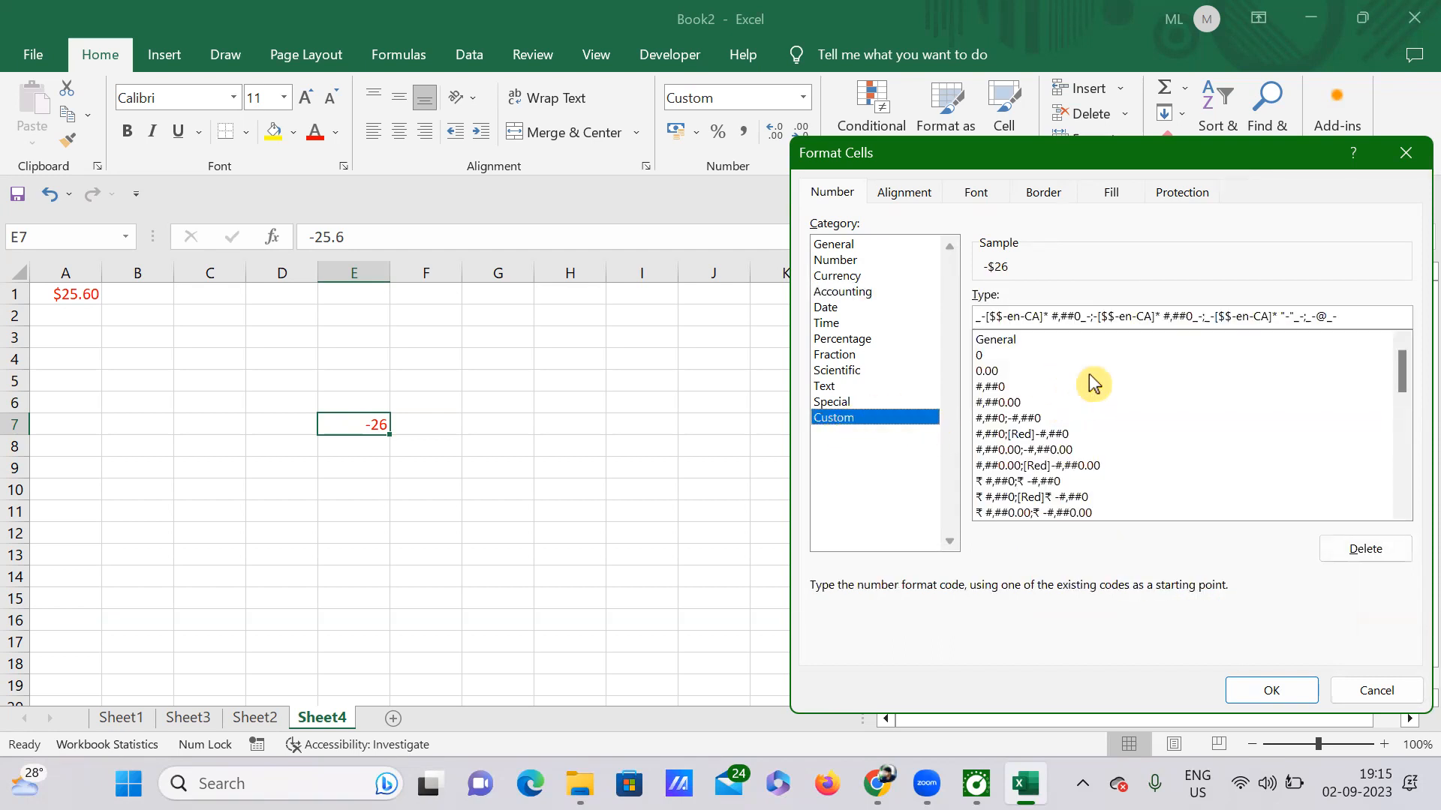
Apply the custom code [$$-en-CA]#,##0.00;[Red][$$-en-CA]#,##0.00 to E7 so -25.6 shows as red $25.60.
drag(1400, 377, 1393, 380)
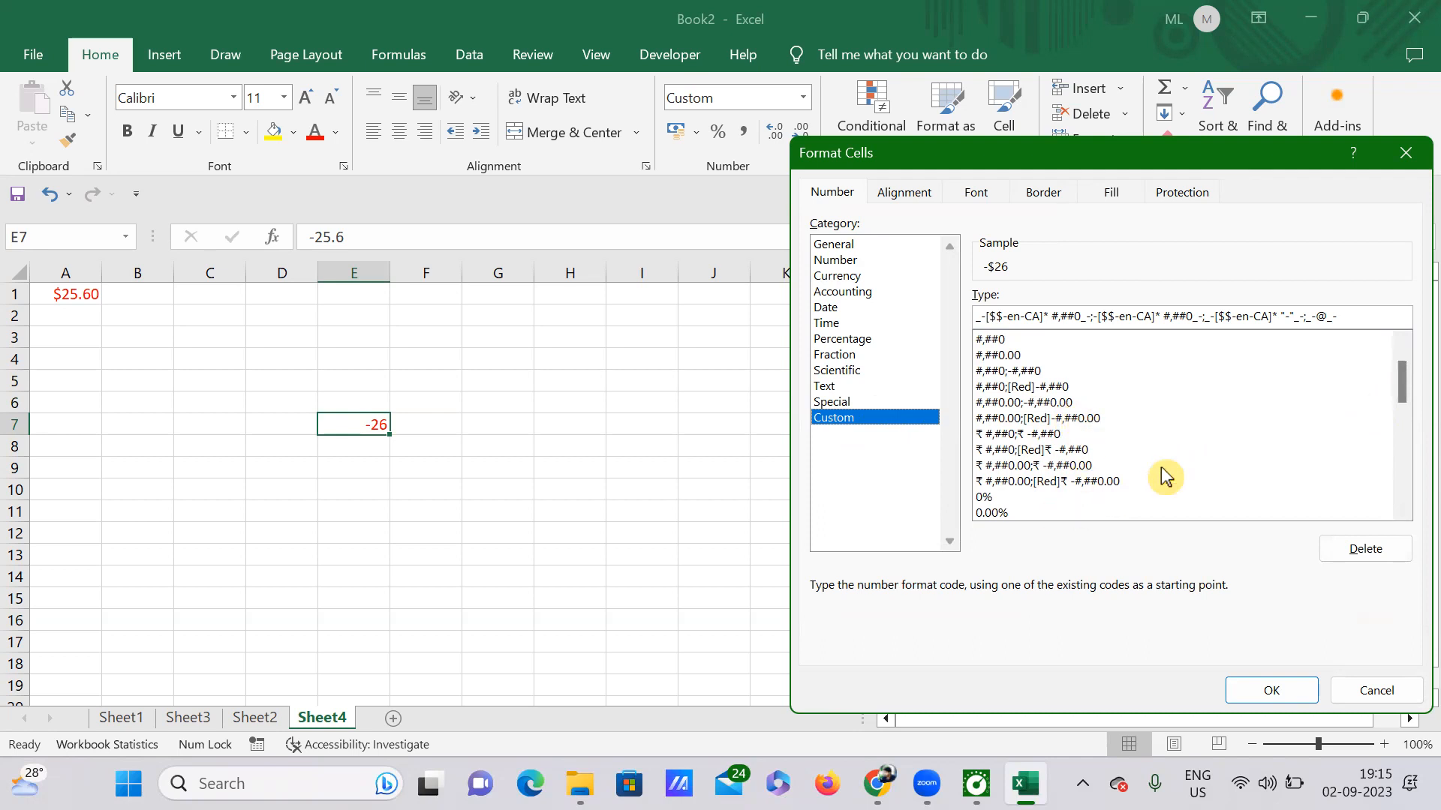
drag(1405, 377, 1395, 504)
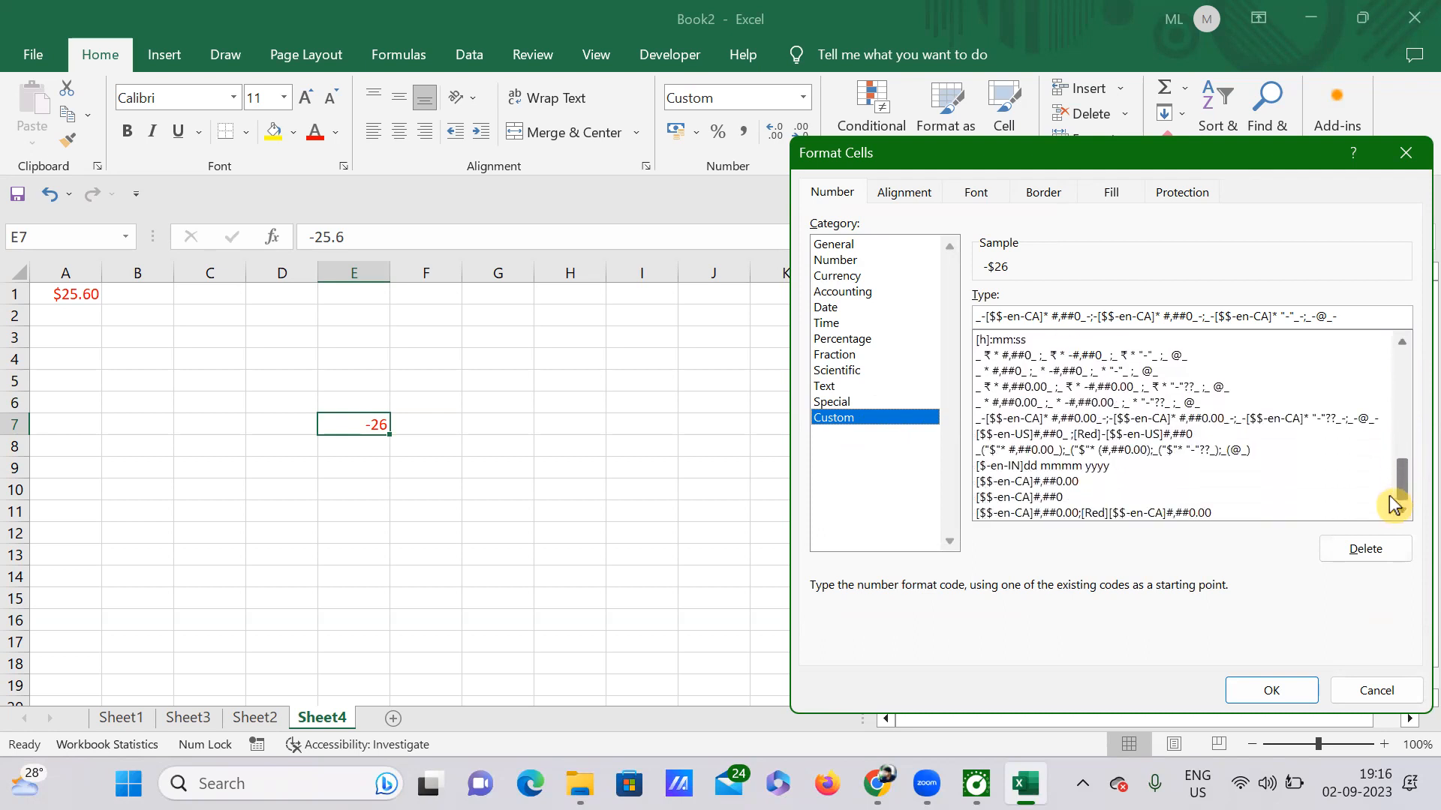
click(1022, 515)
key(Return)
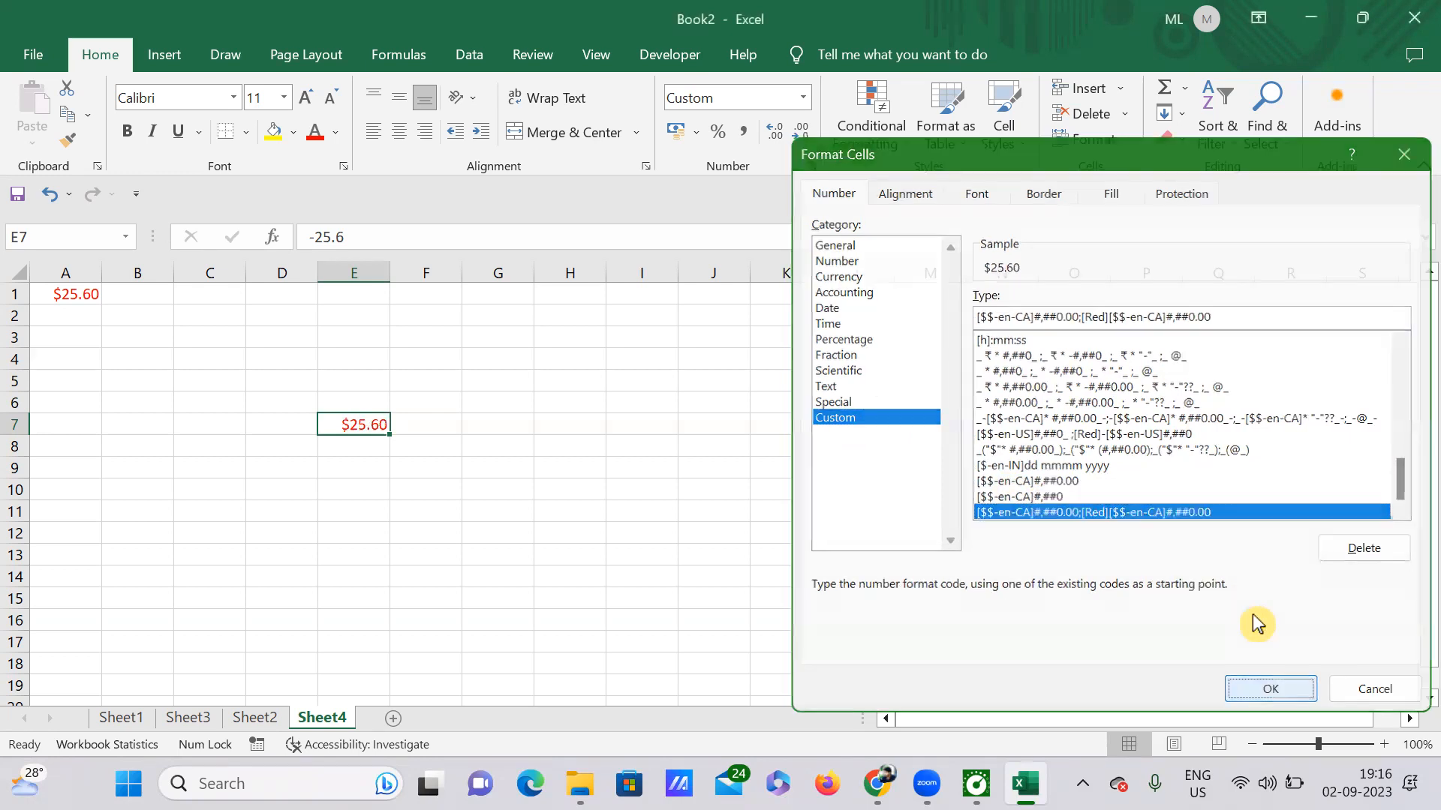
click(494, 484)
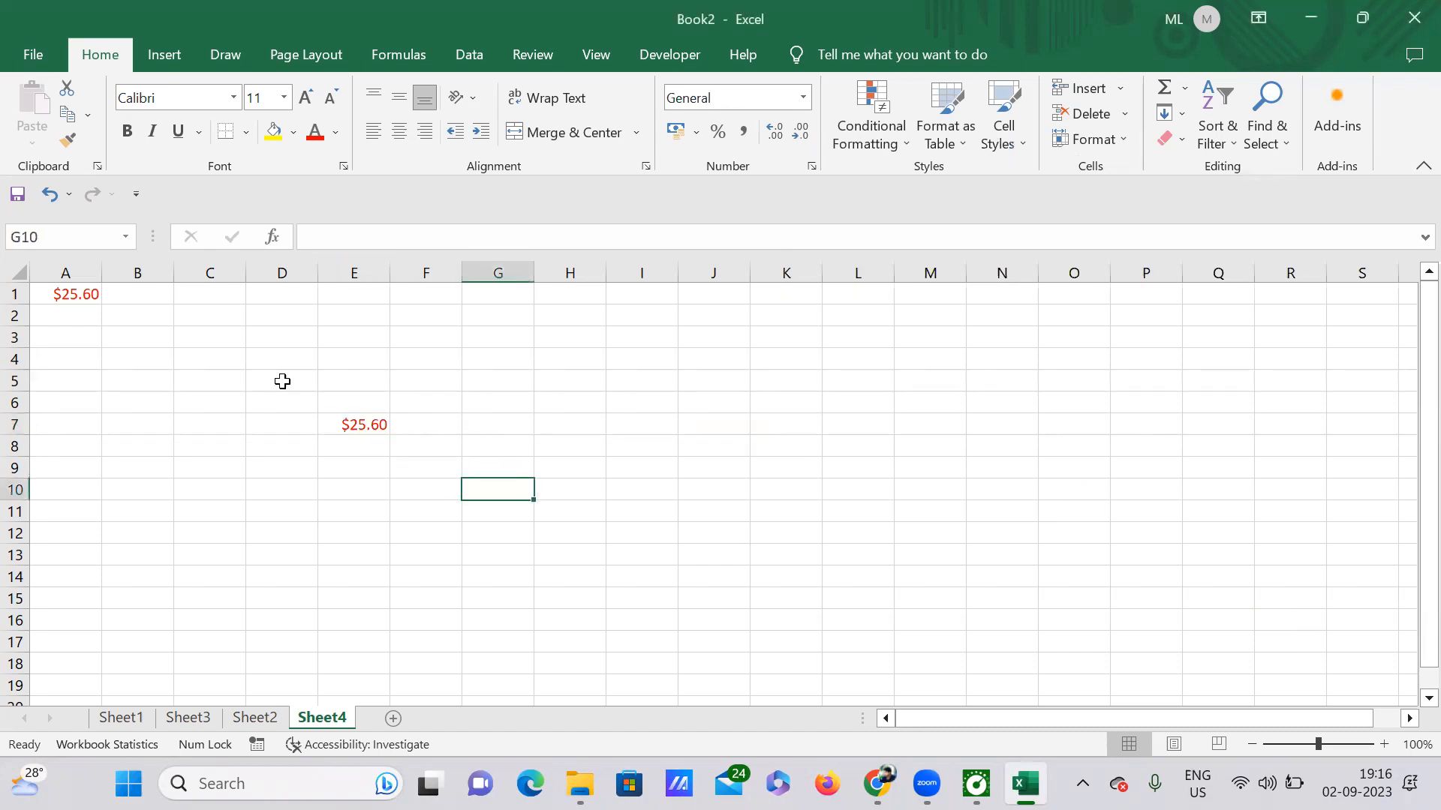
Change E7 to the zero-decimal custom accounting code _ * #,##0_ so it displays -26 in black.
click(368, 428)
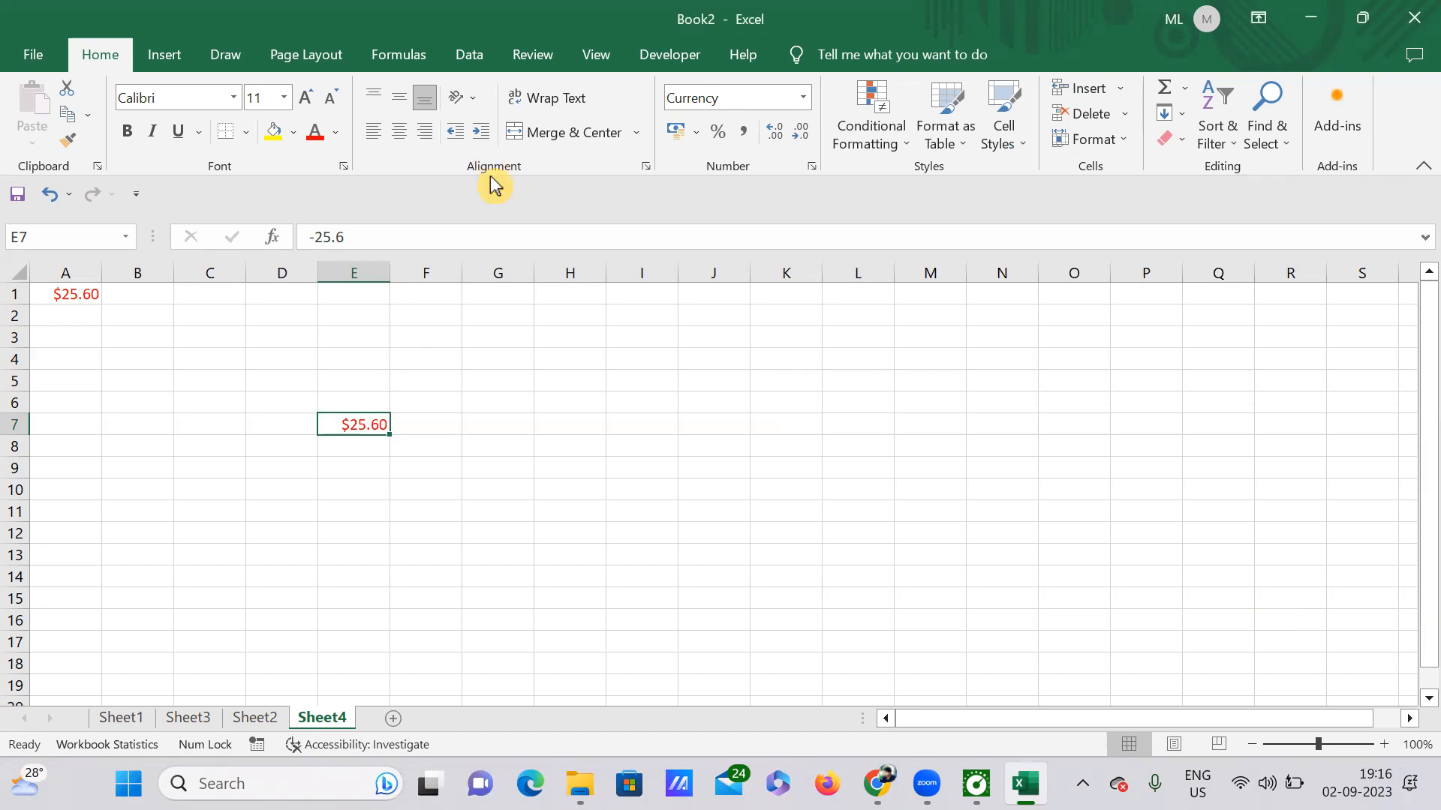
click(811, 167)
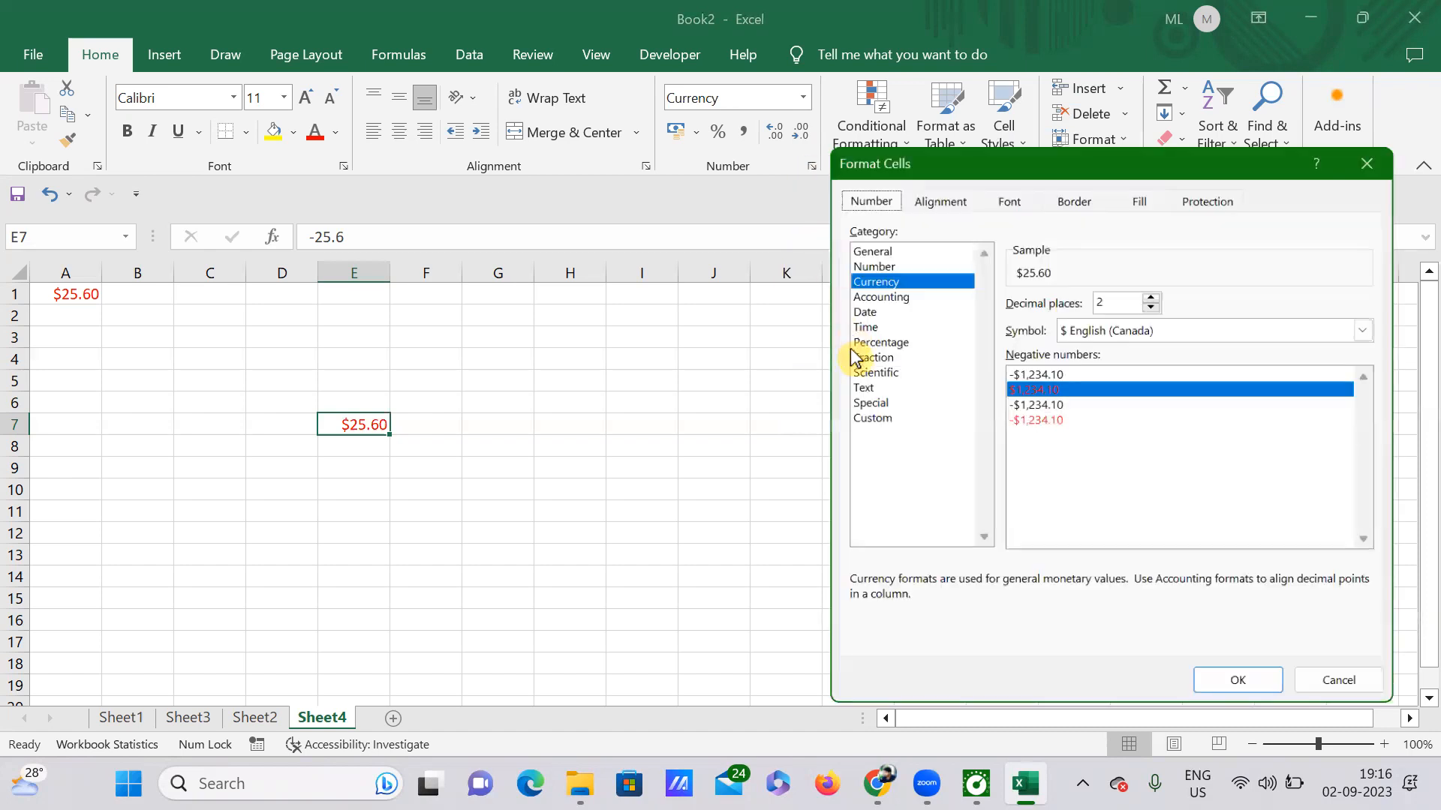
click(870, 420)
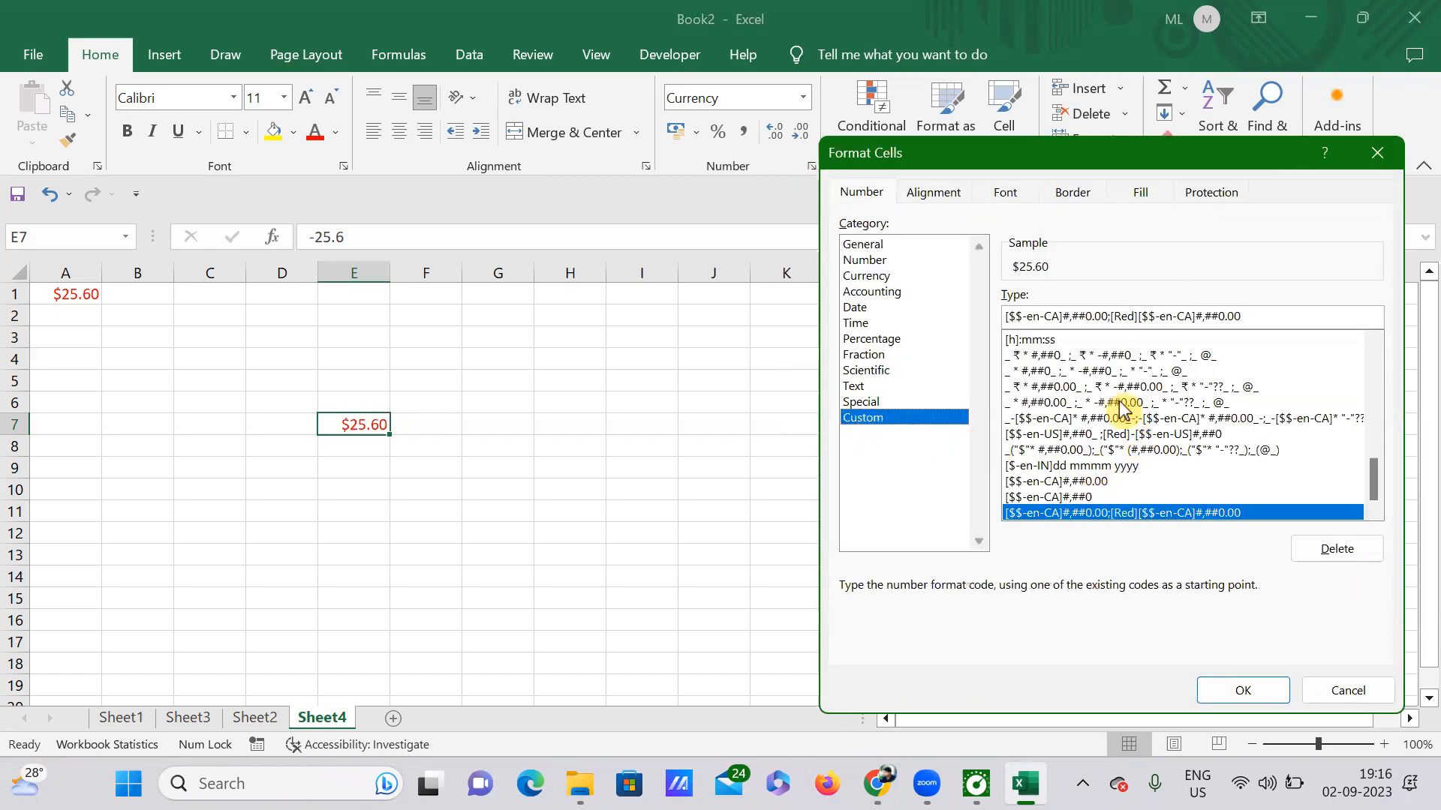
click(1064, 373)
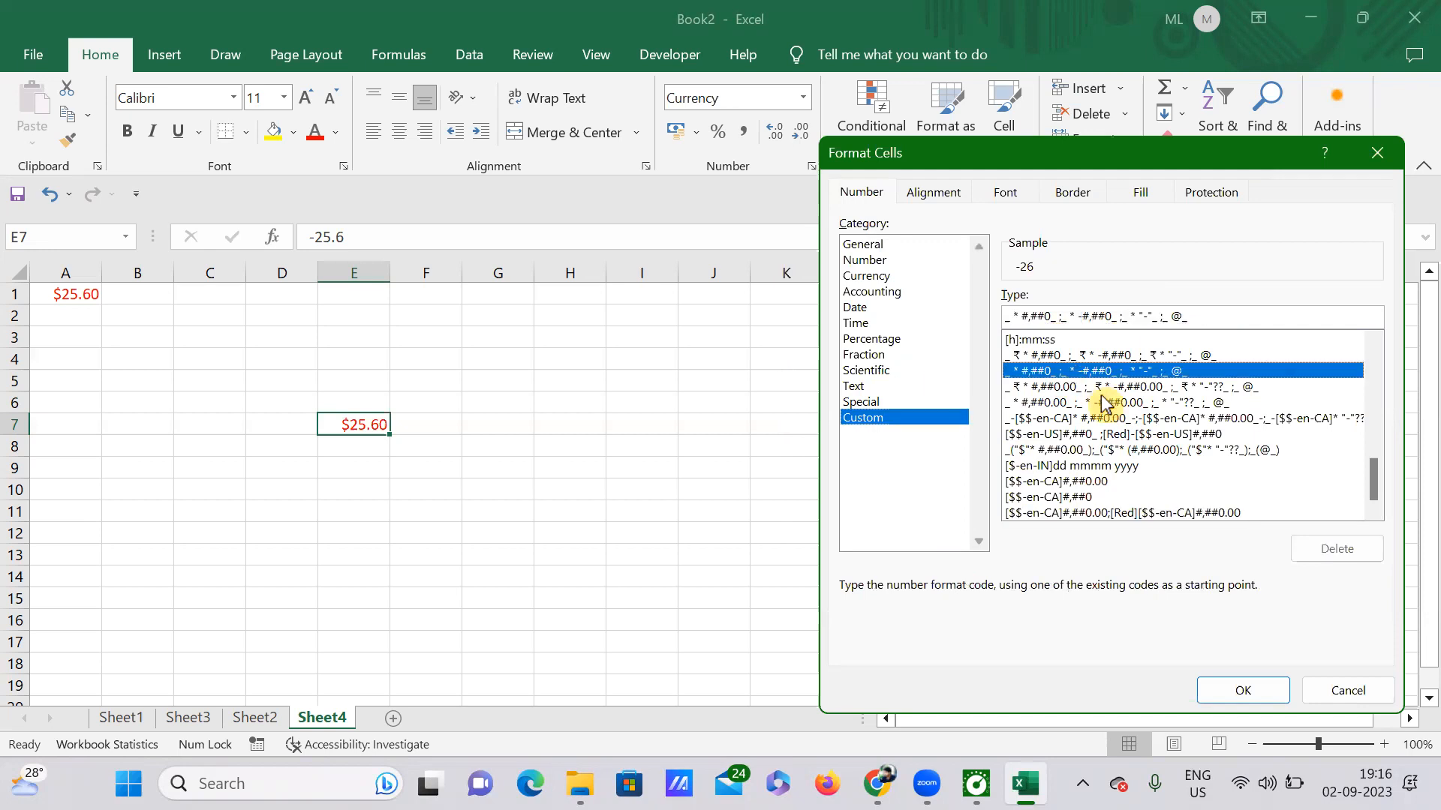
key(Return)
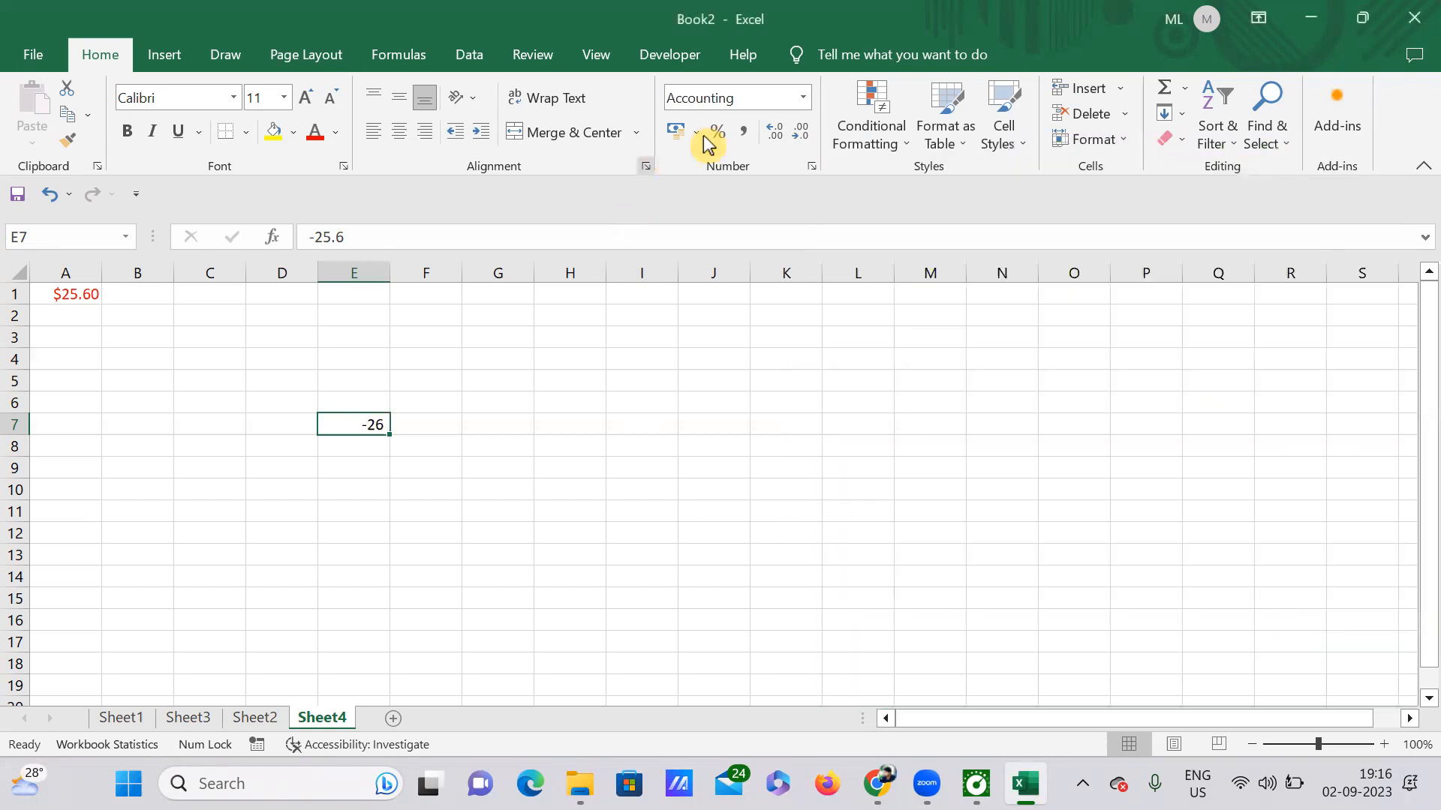
click(813, 168)
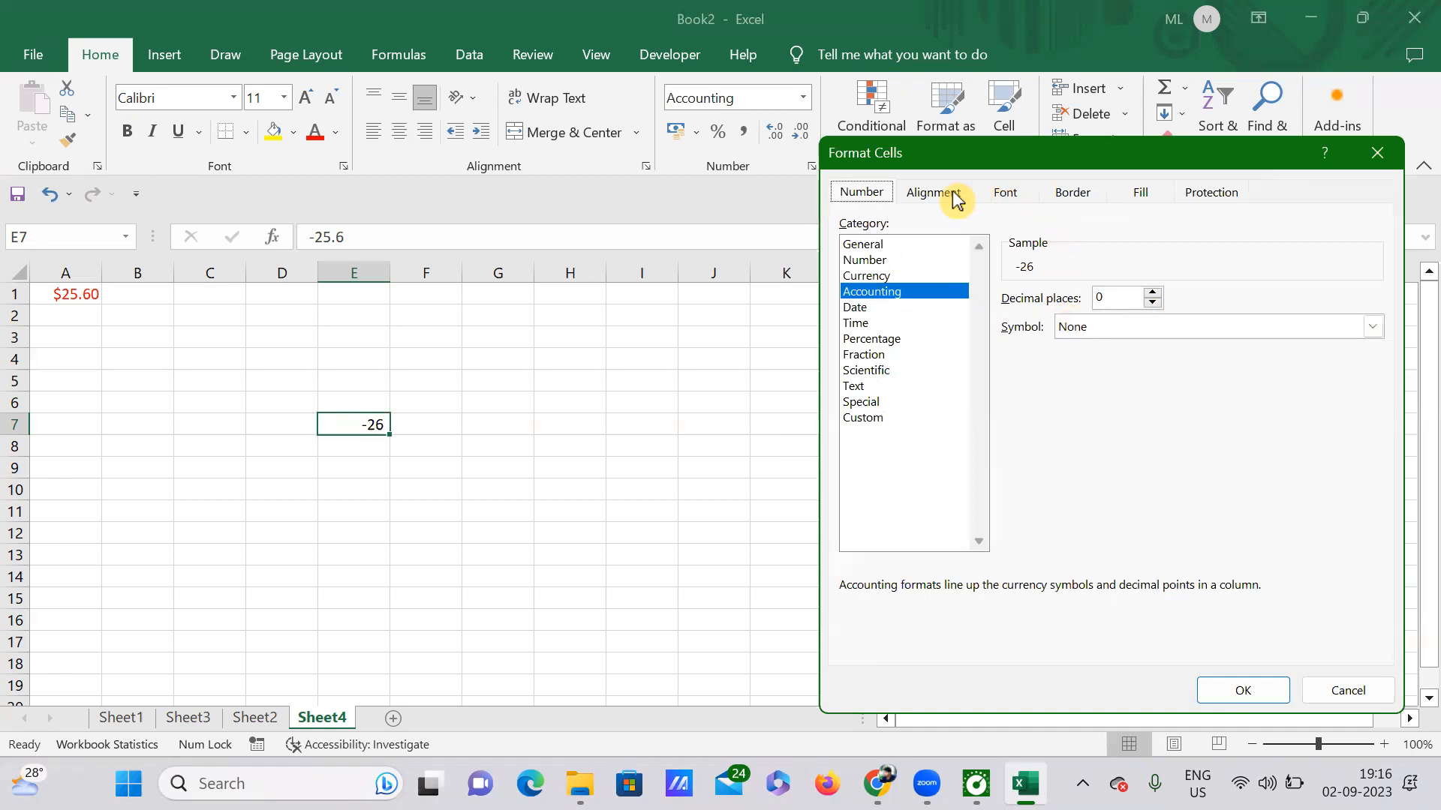
click(917, 420)
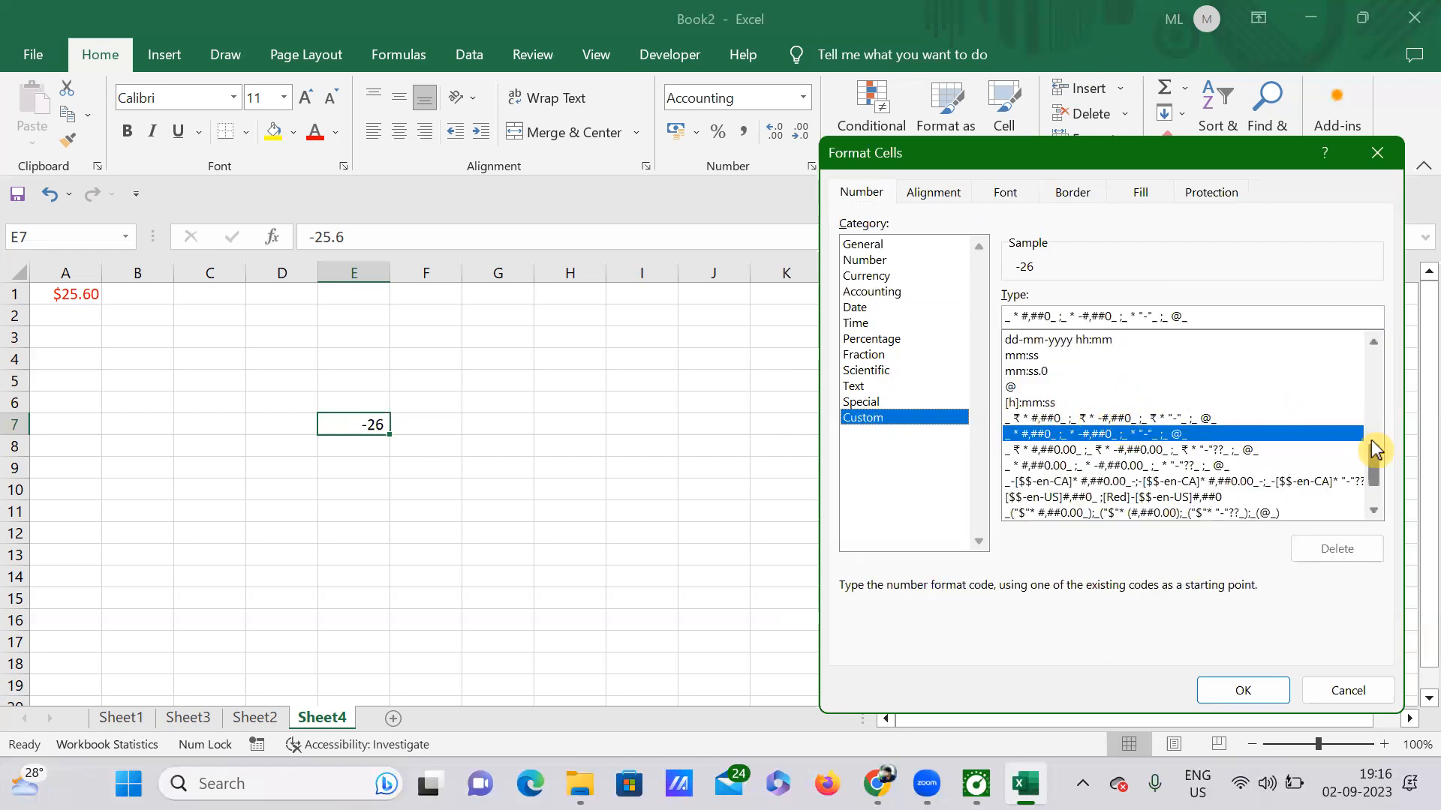
drag(1376, 471, 1367, 350)
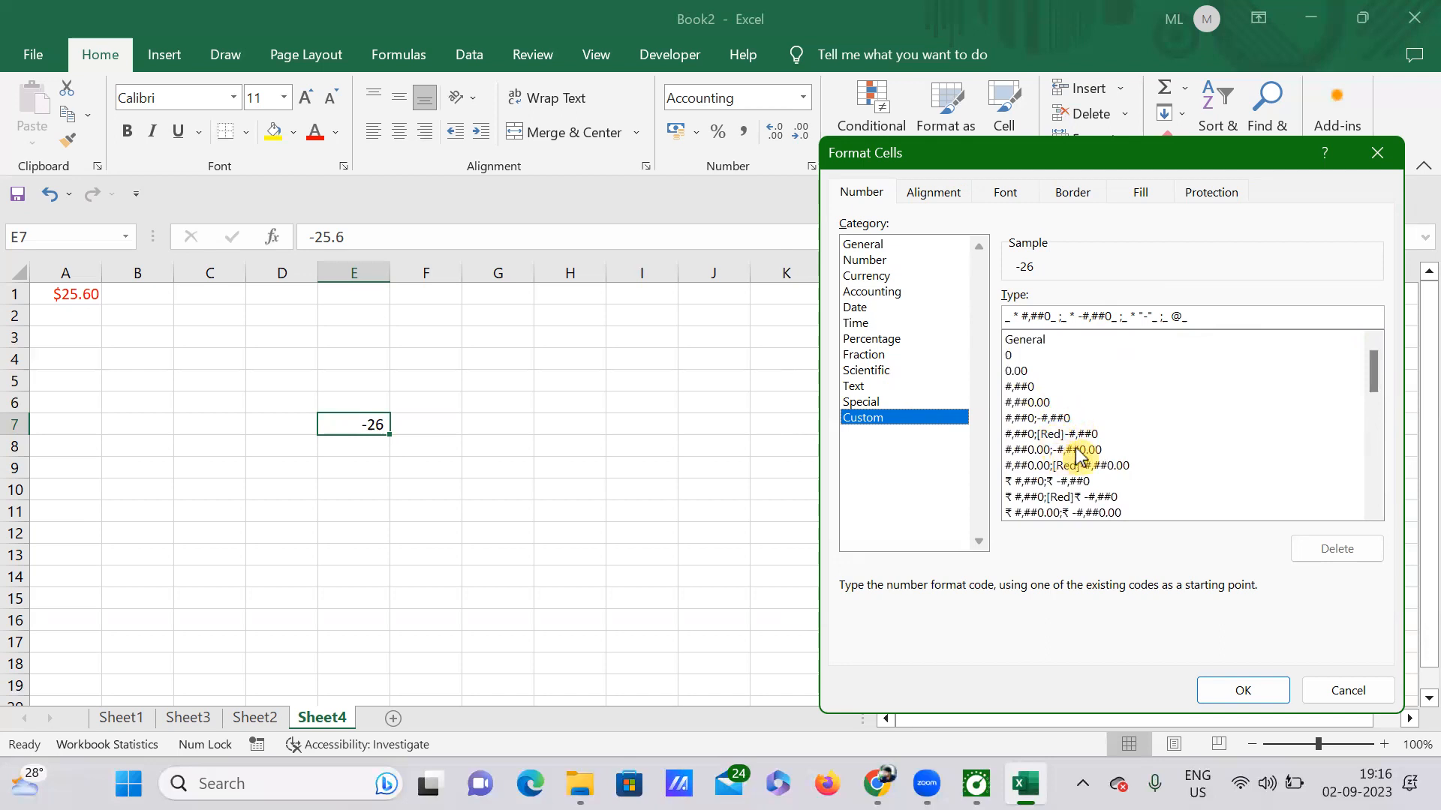
click(1055, 436)
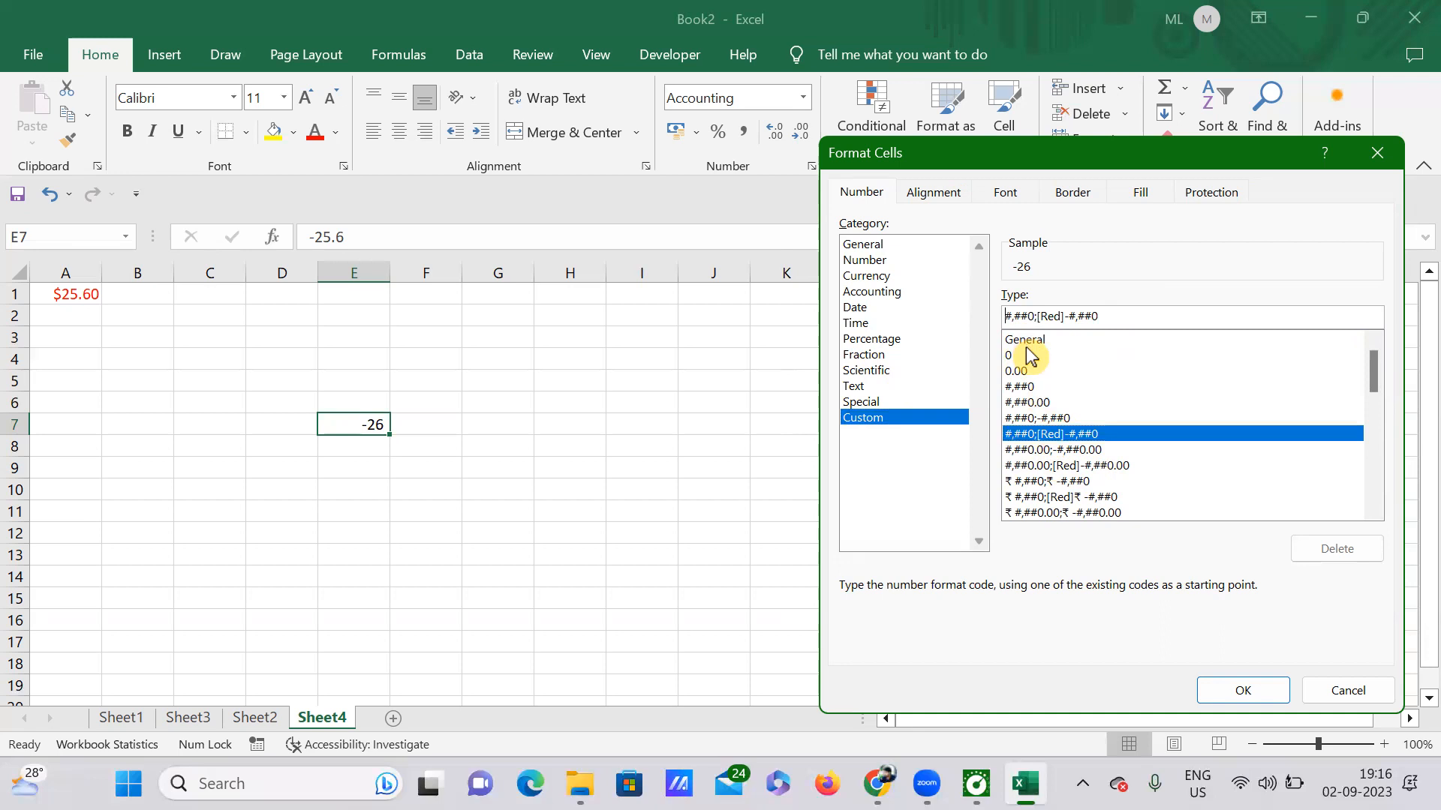
click(1040, 318)
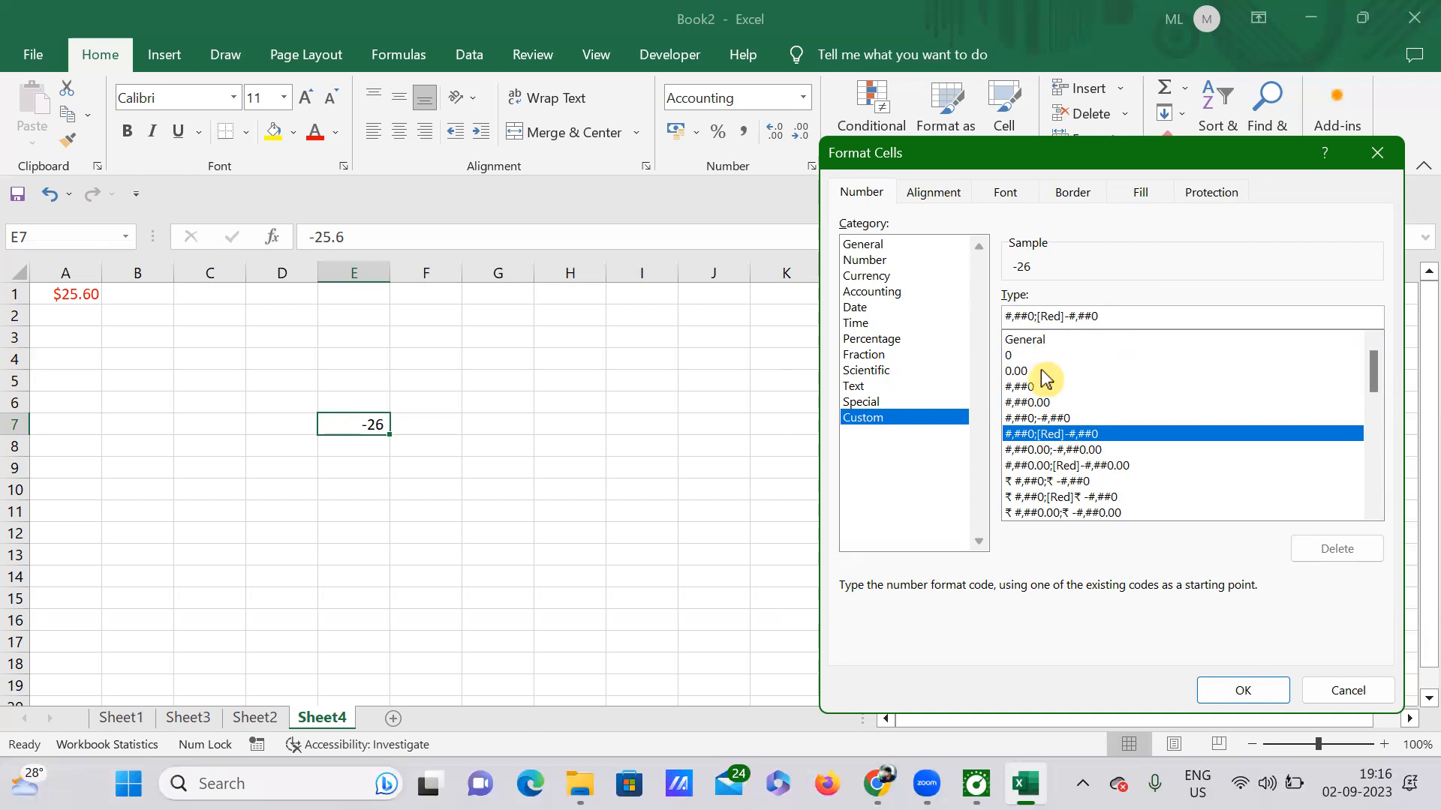
text(-)
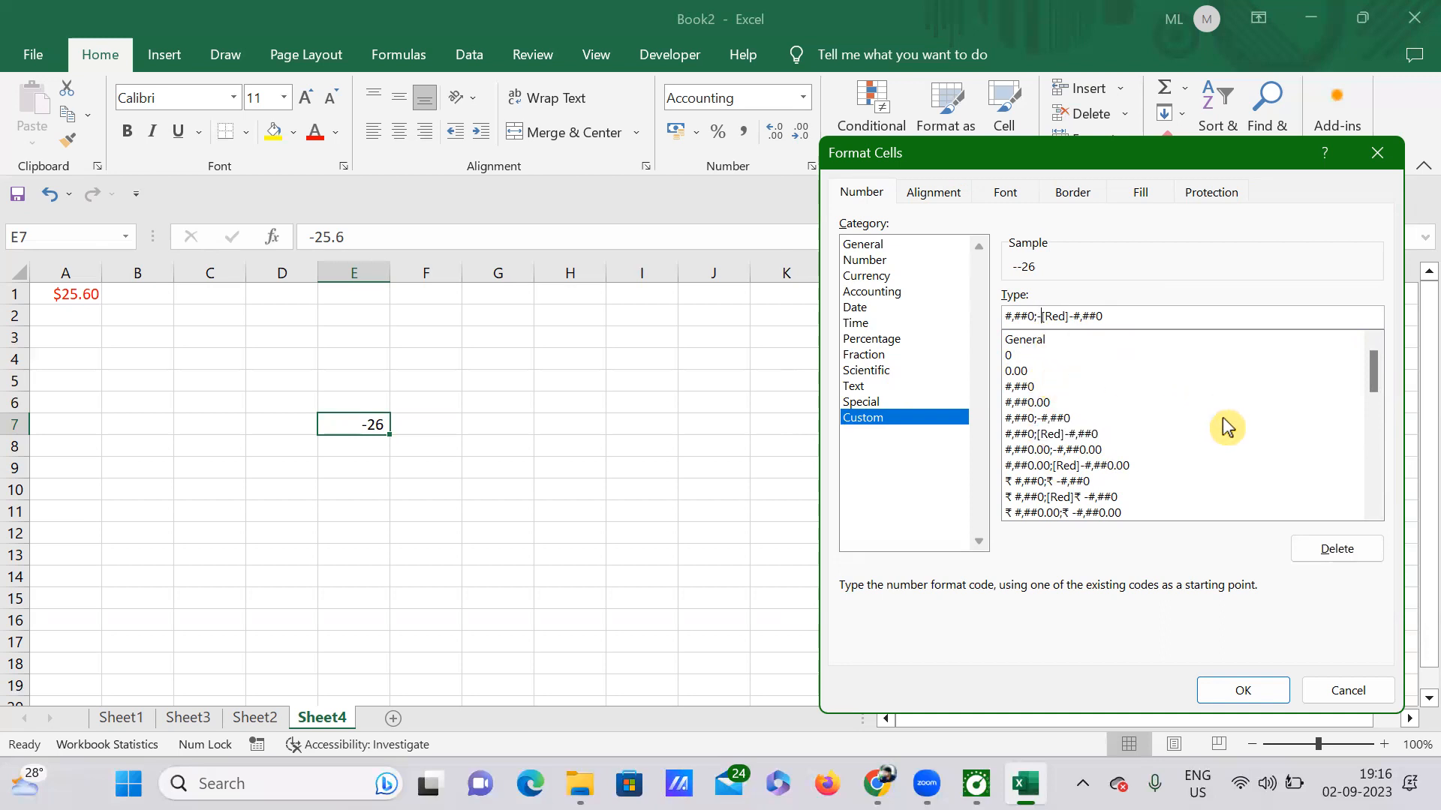
click(1244, 692)
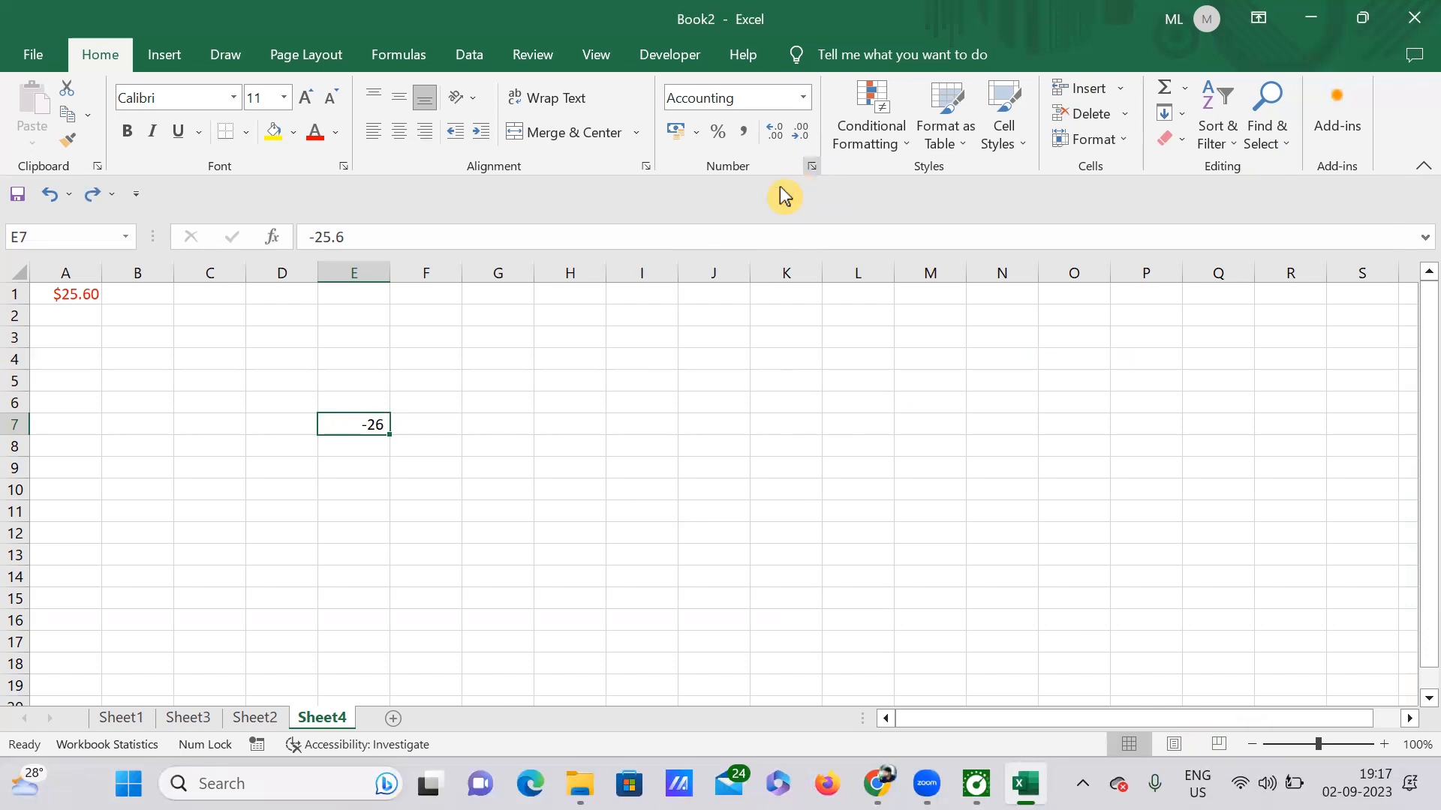
Apply the custom code #,##0.00;[Red]-#,##0.00 to E7 so it reads -25.60 in red.
click(812, 166)
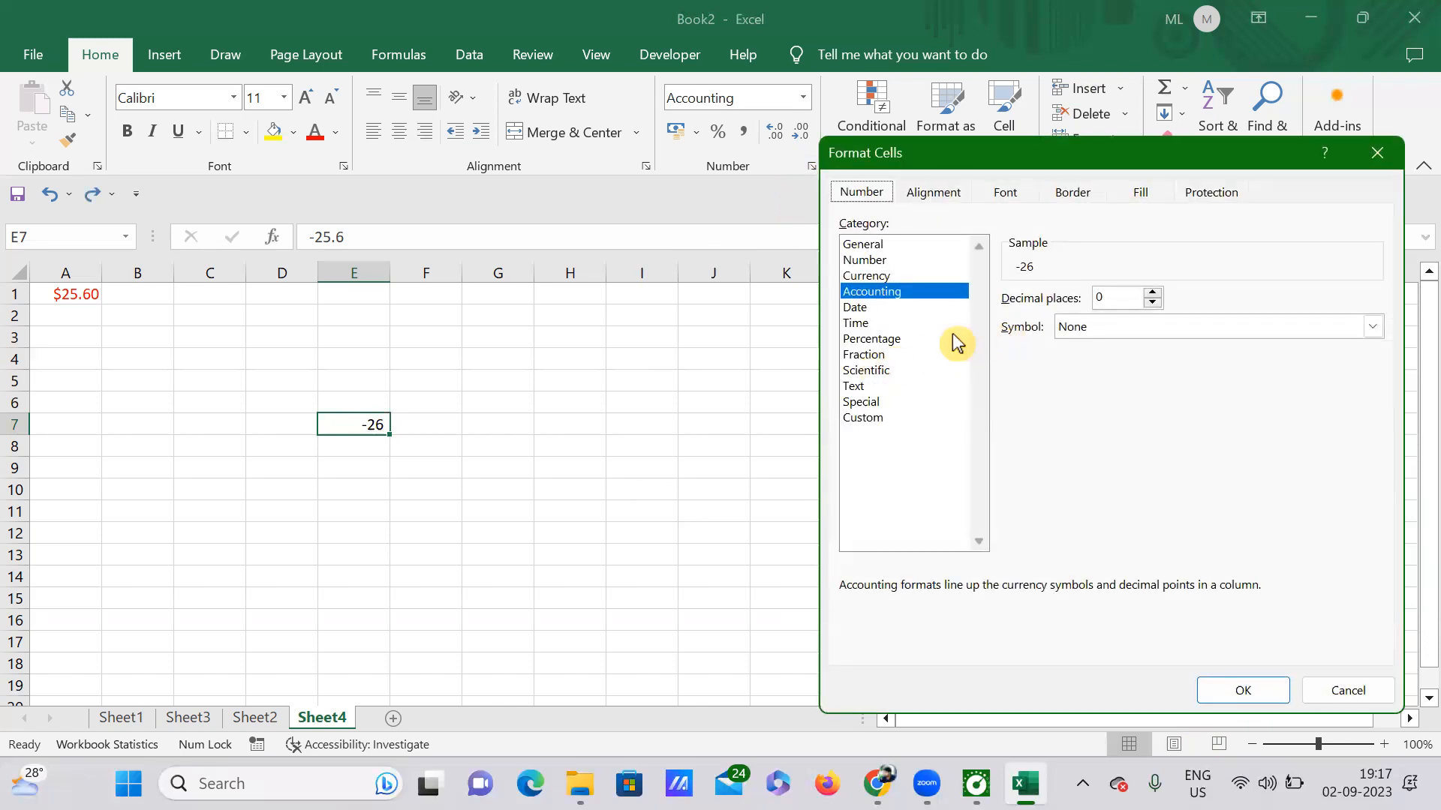
click(868, 417)
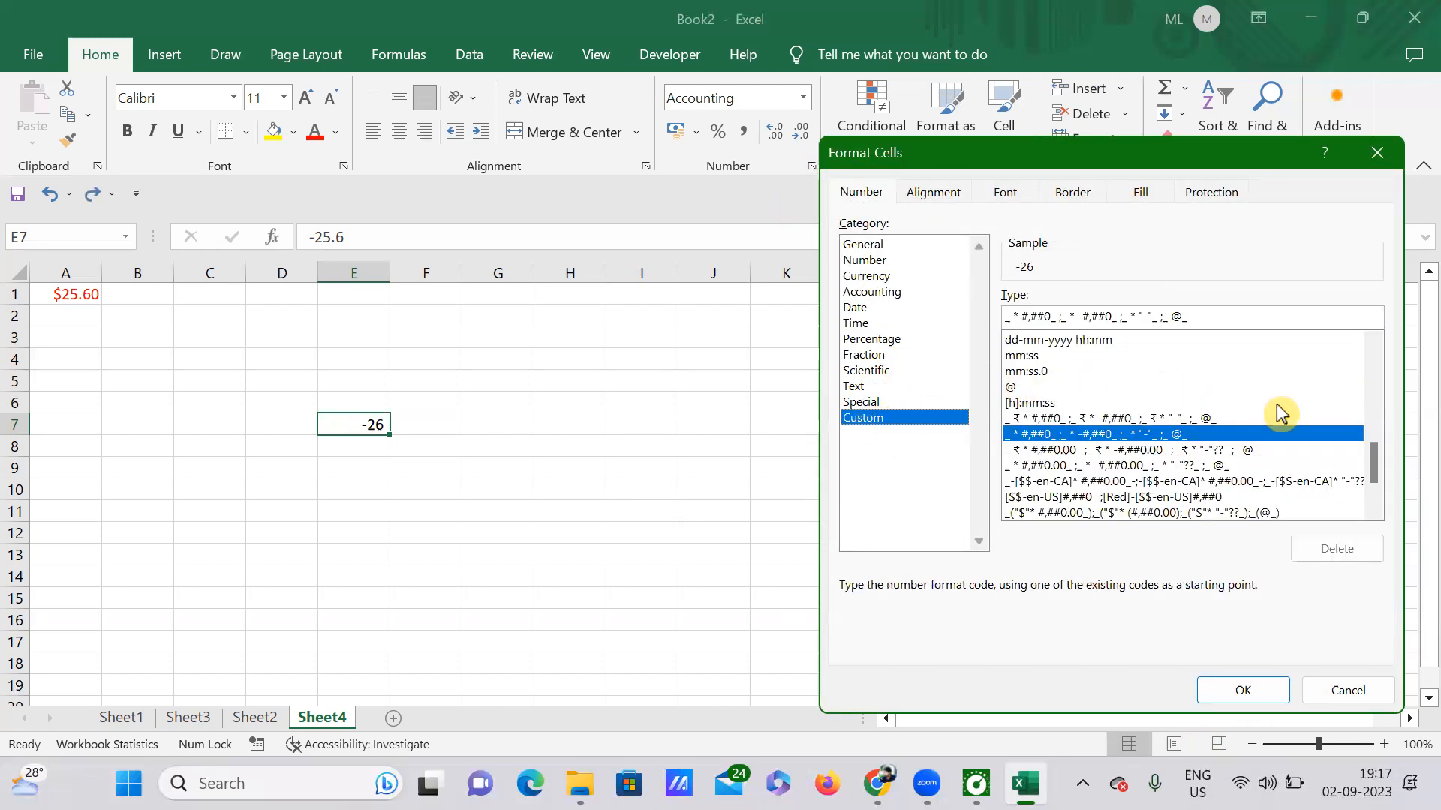
drag(1380, 469, 1383, 380)
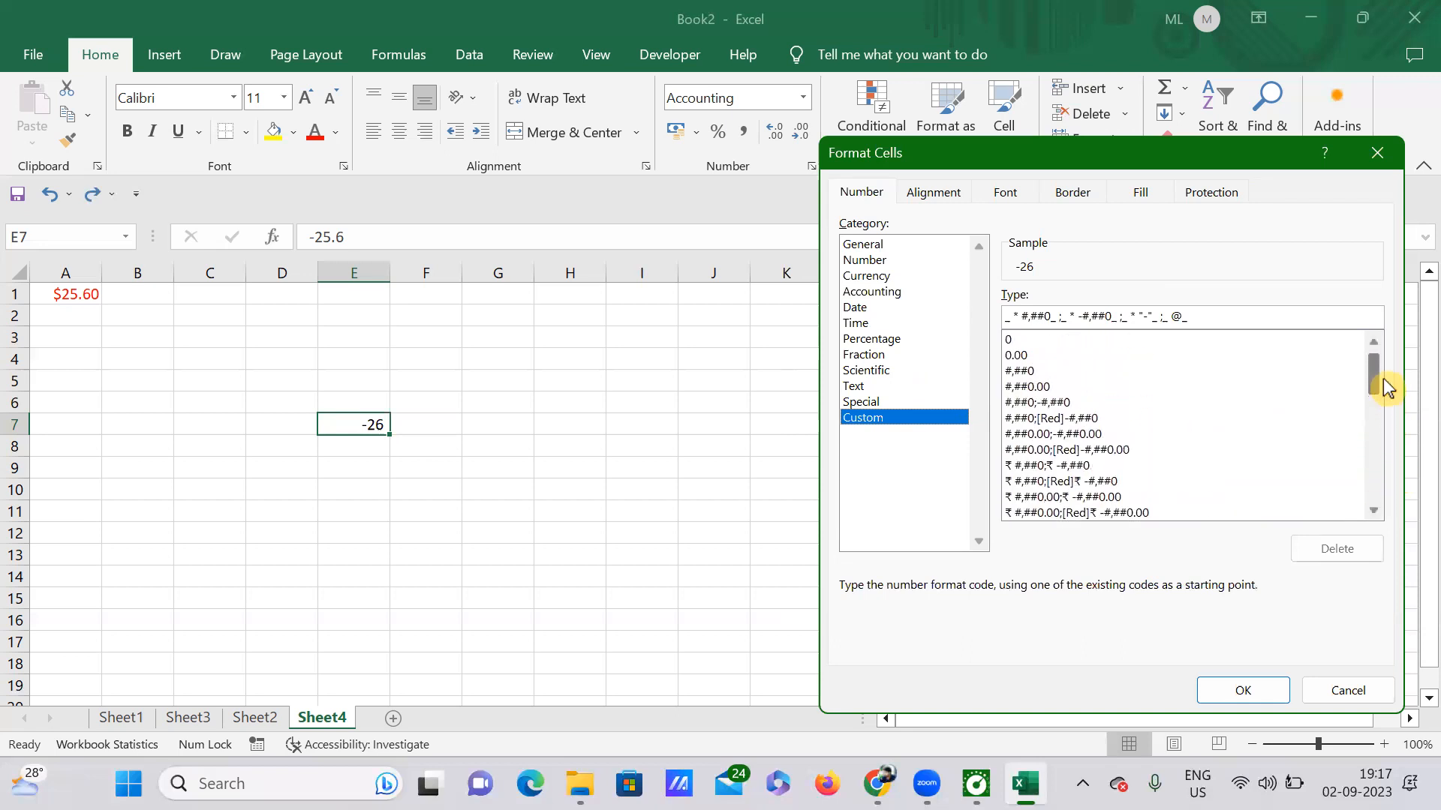
click(1071, 450)
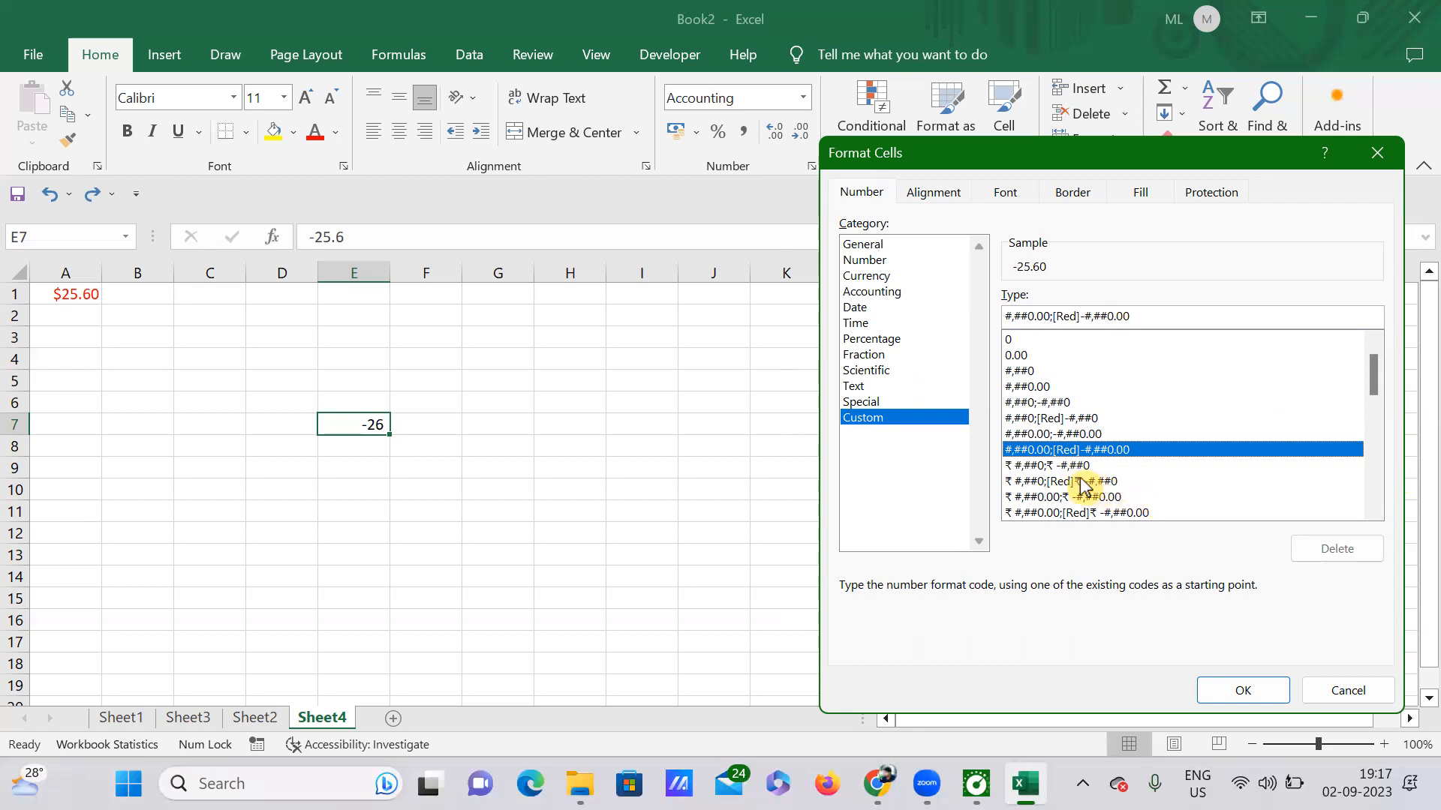
key(Return)
click(677, 484)
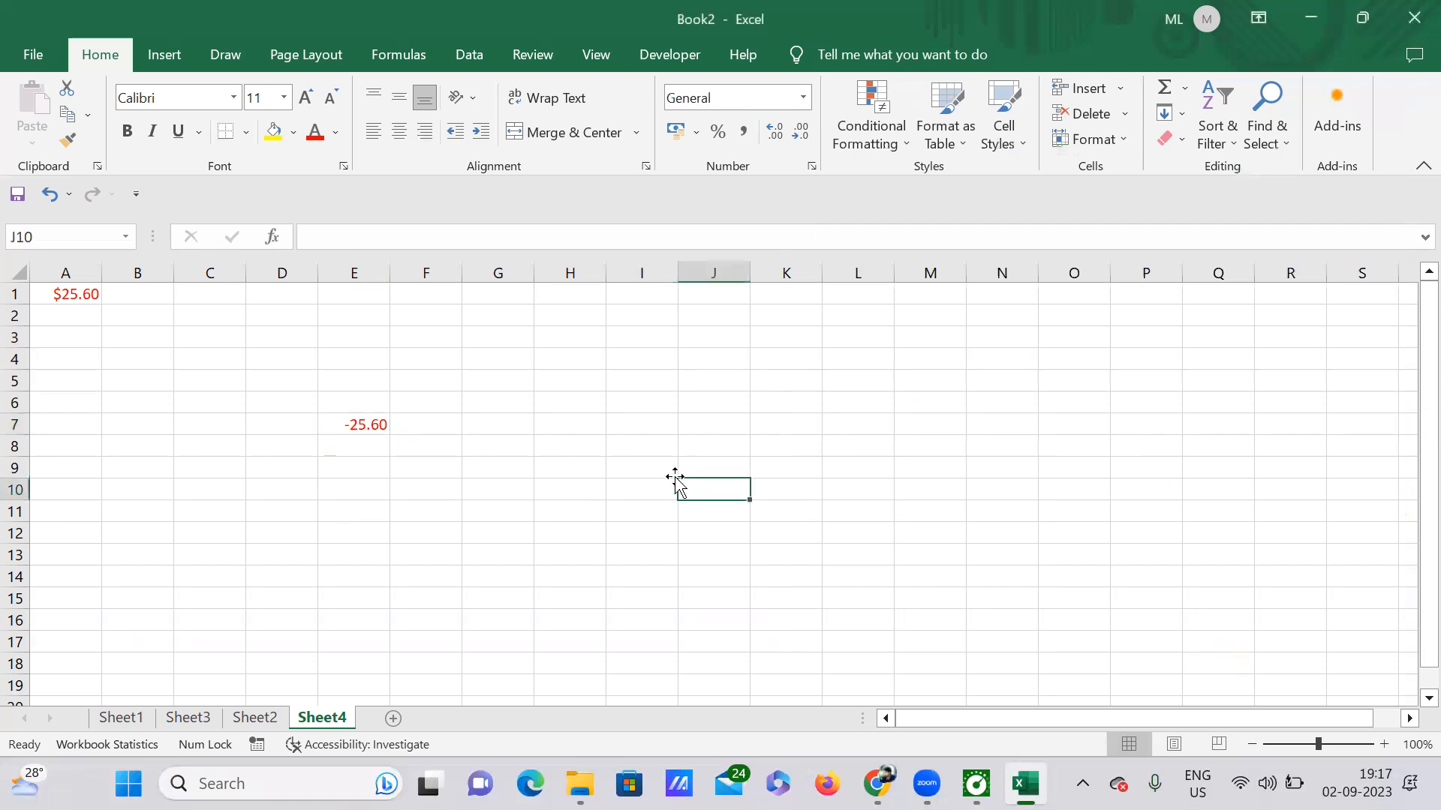
click(371, 430)
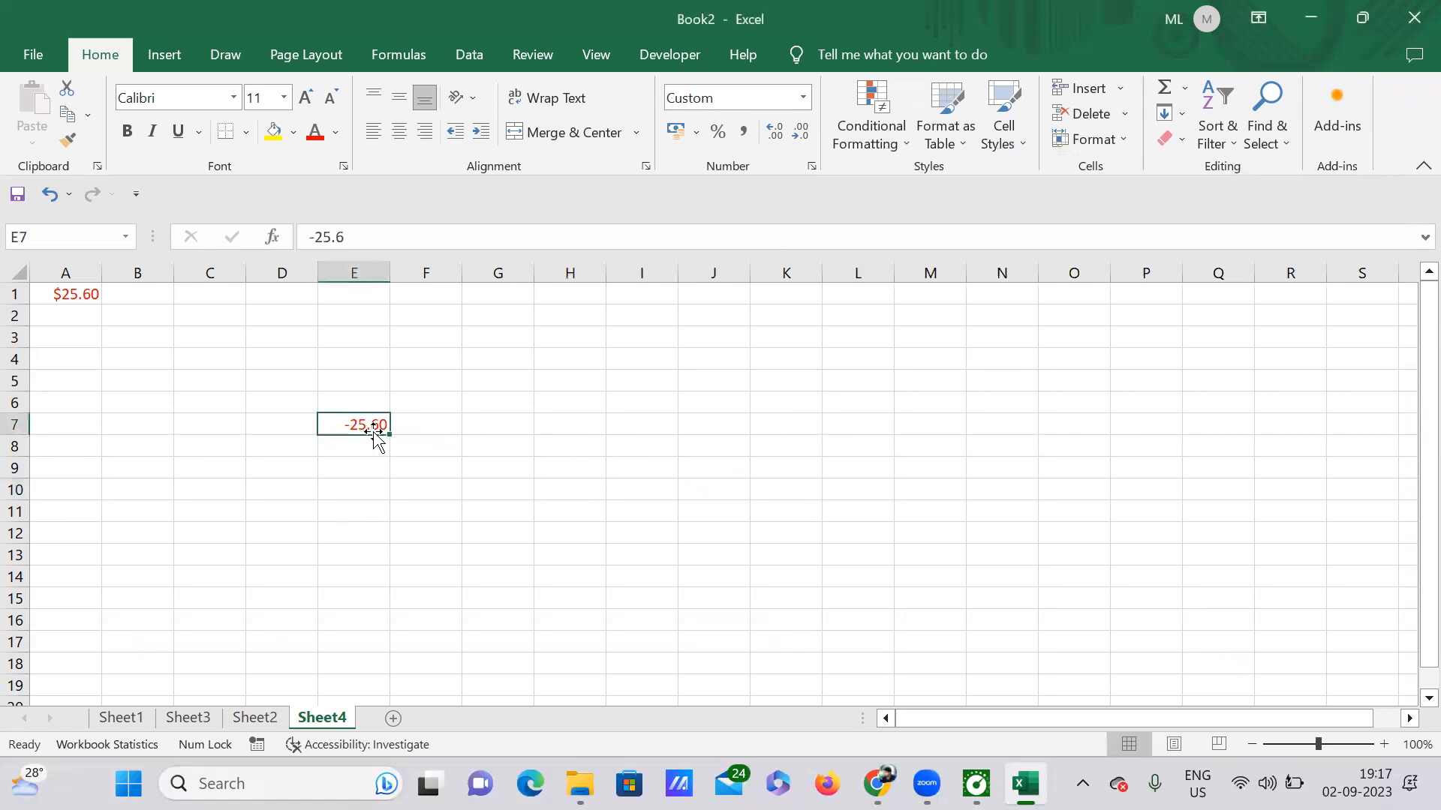
Give E7 the Outline border preset in Format Cells, keeping horizontal alignment as General.
click(812, 167)
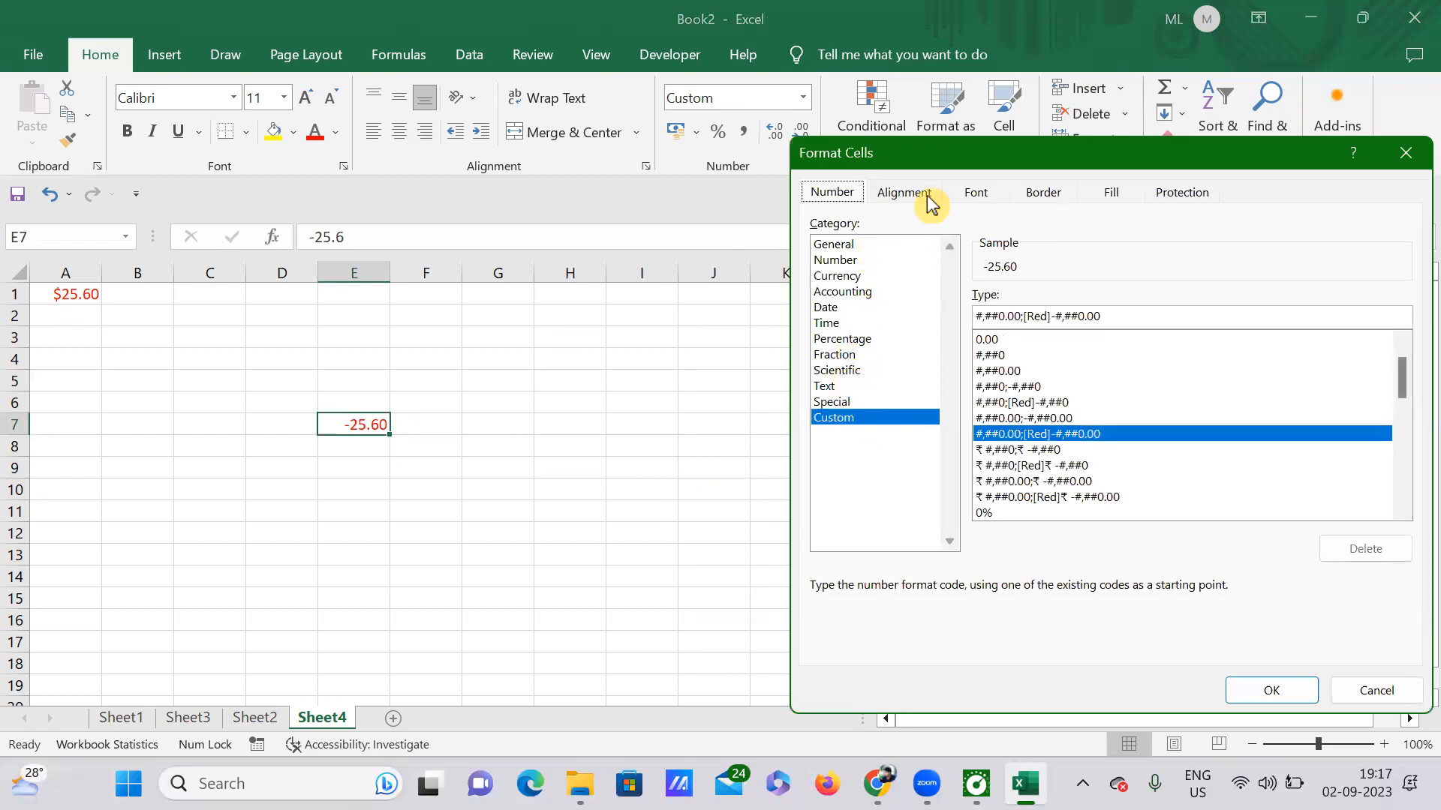
click(885, 197)
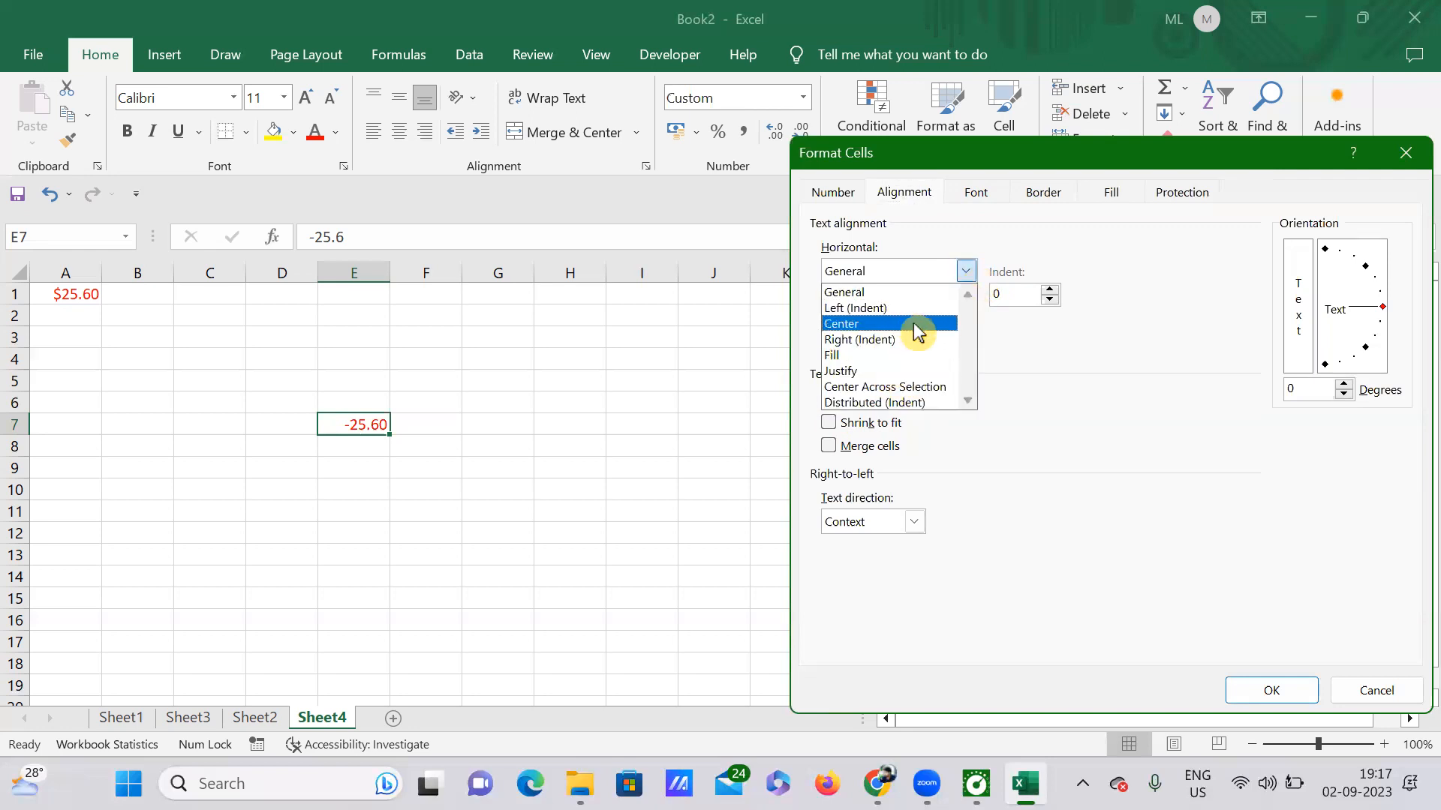
click(1063, 384)
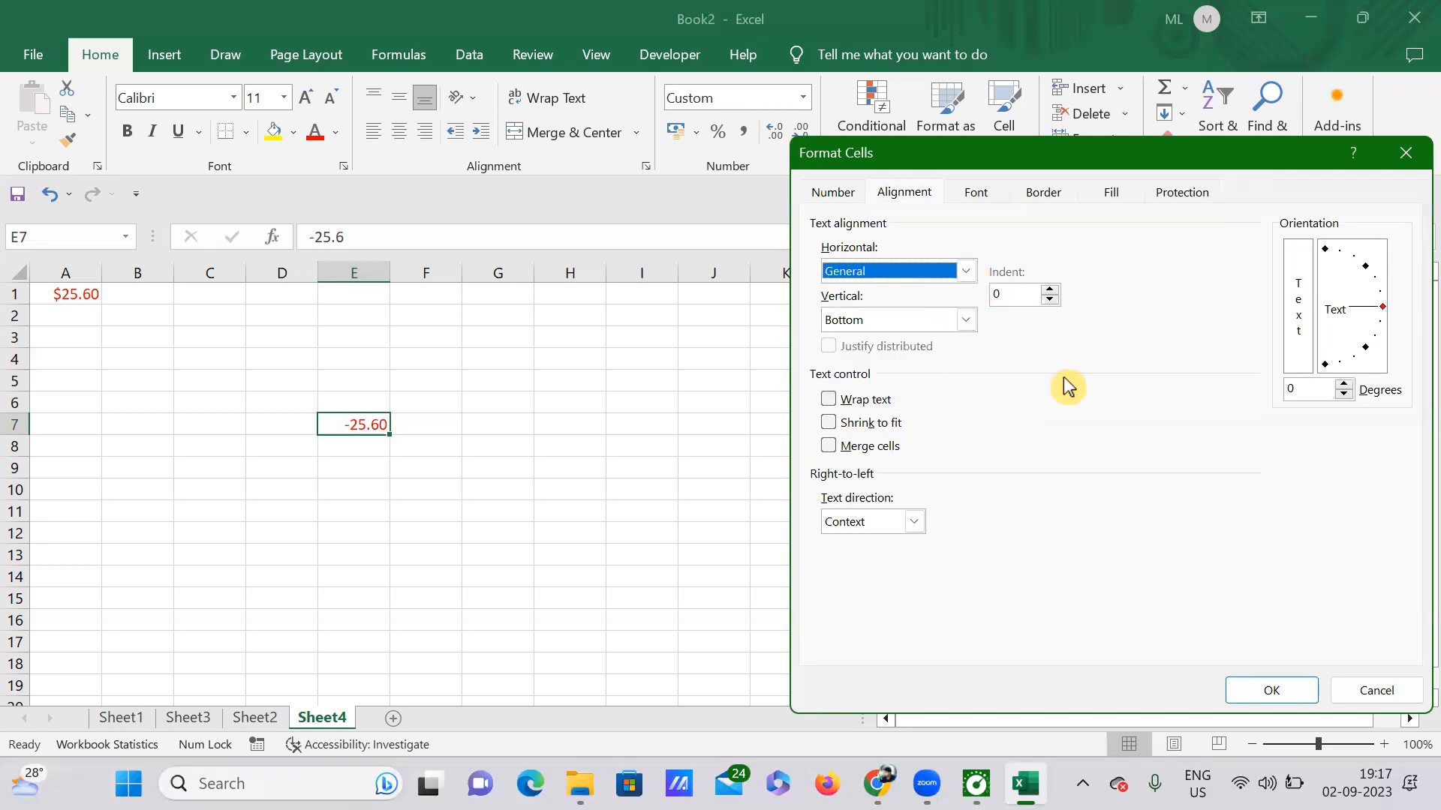
click(978, 196)
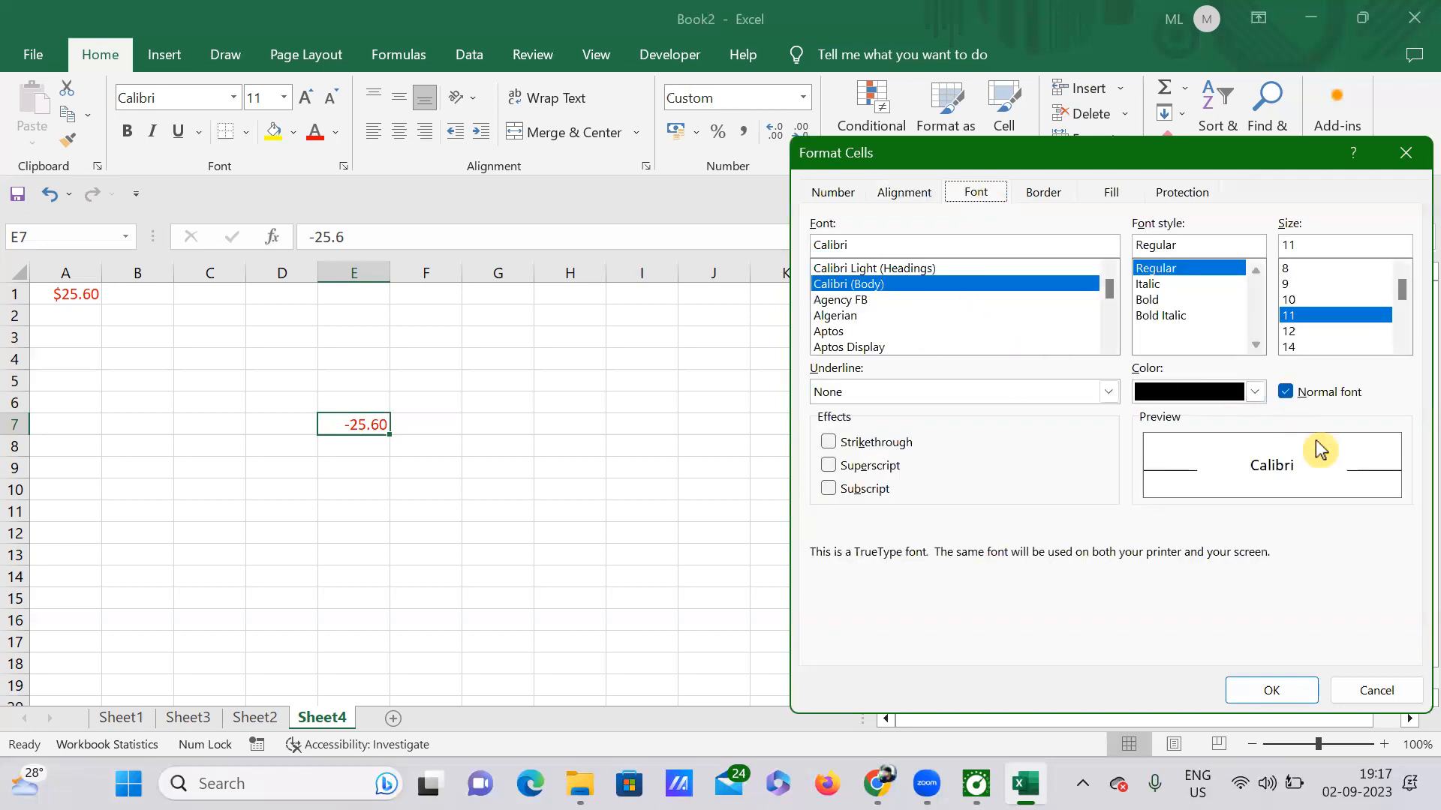
click(1069, 195)
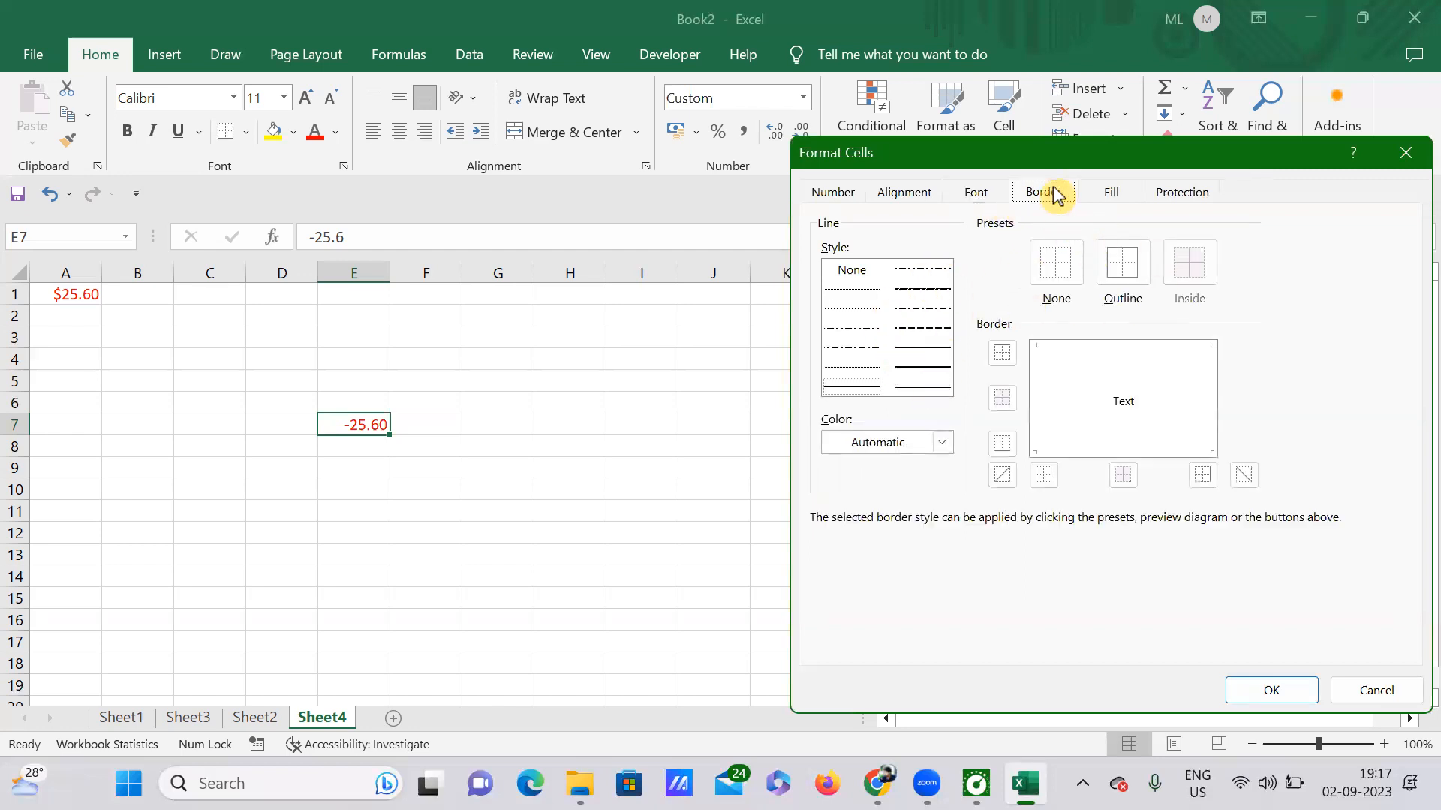
click(1140, 281)
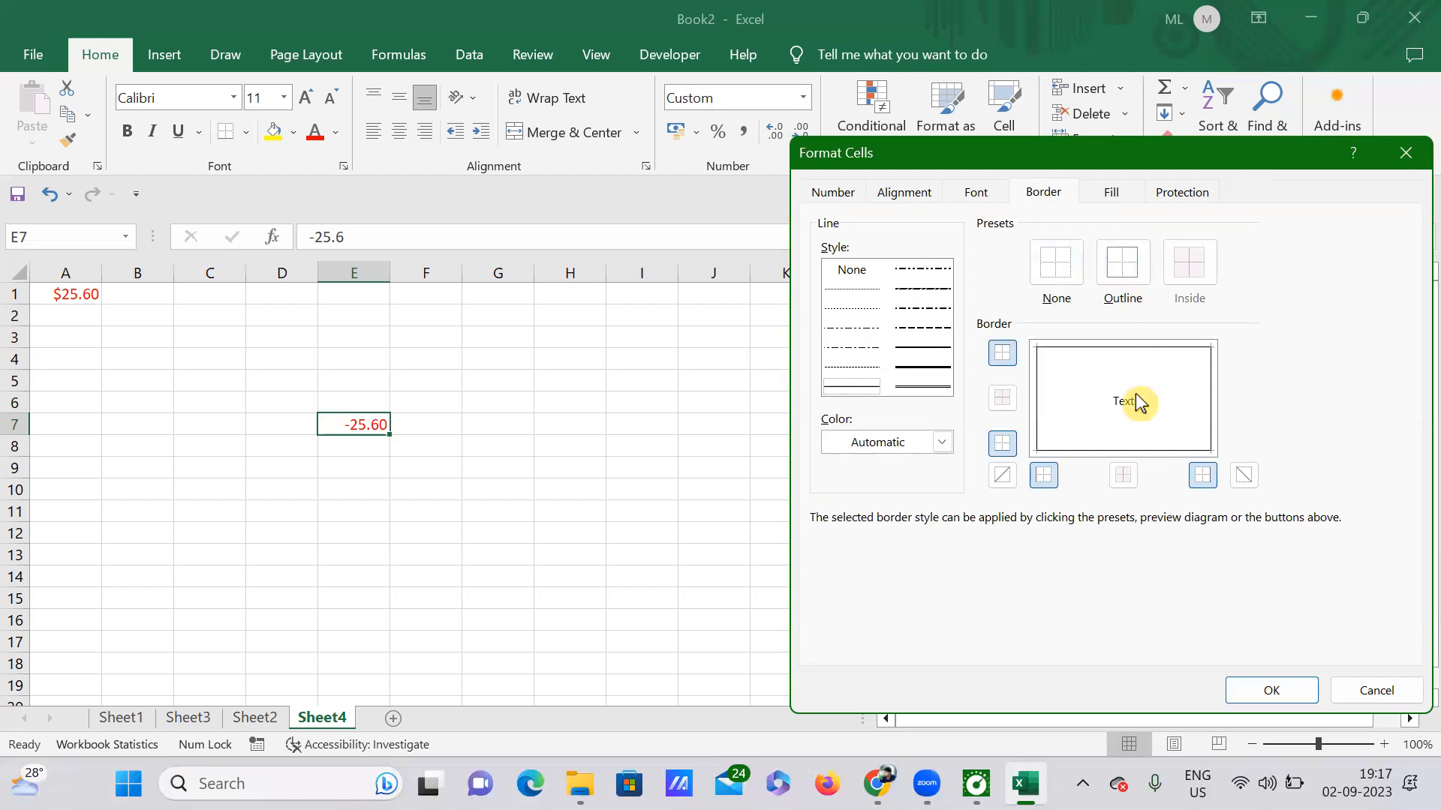
click(1112, 192)
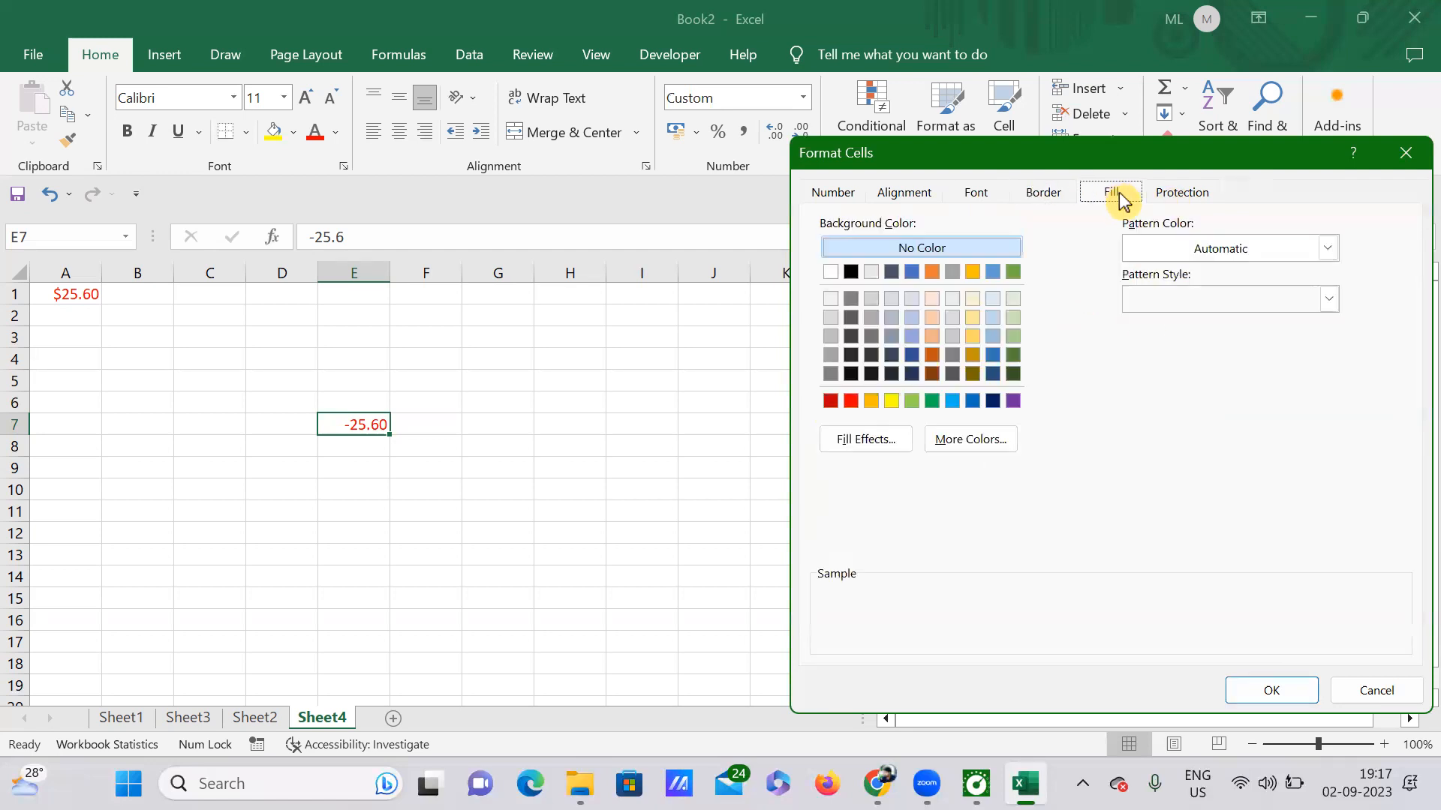
click(1193, 193)
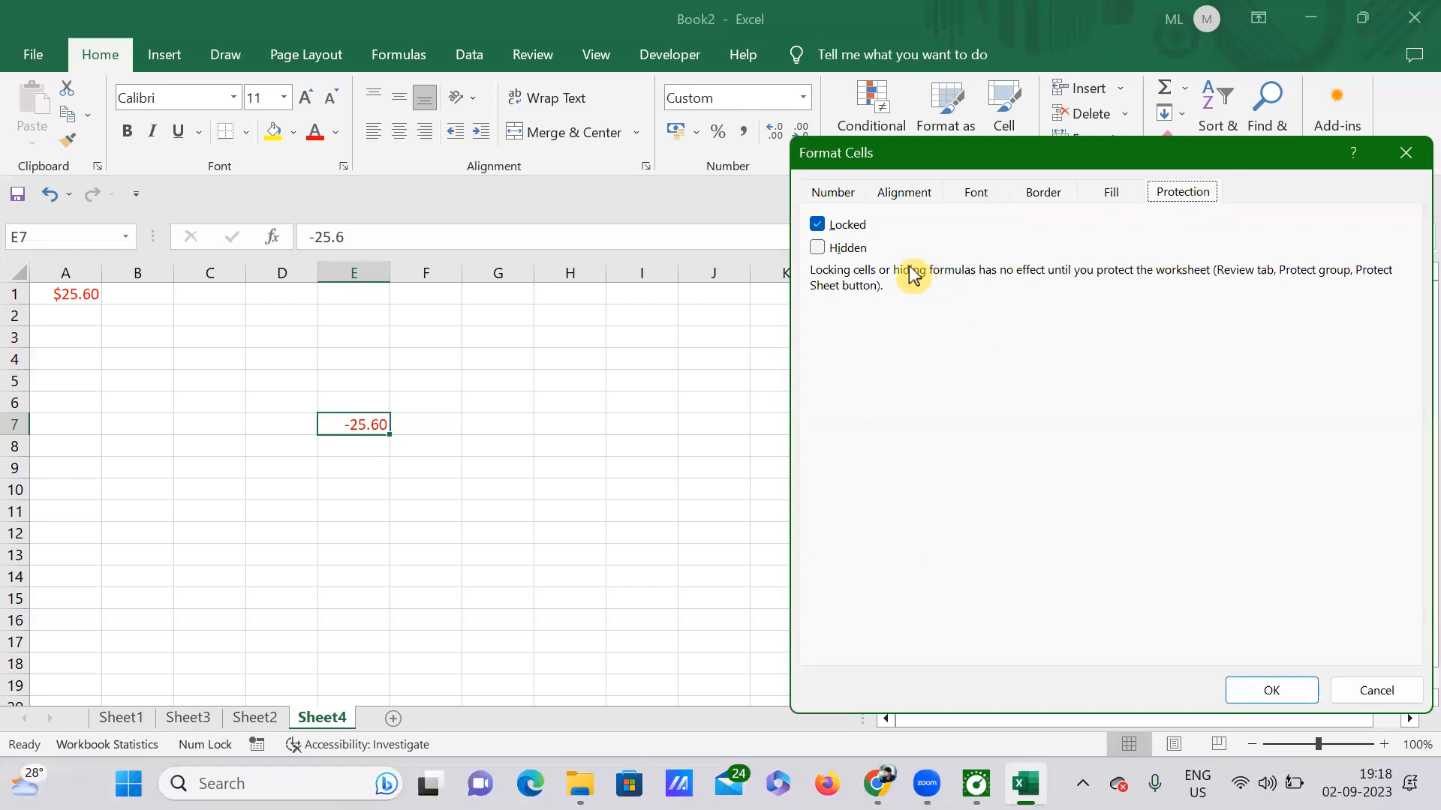
click(1271, 690)
click(862, 530)
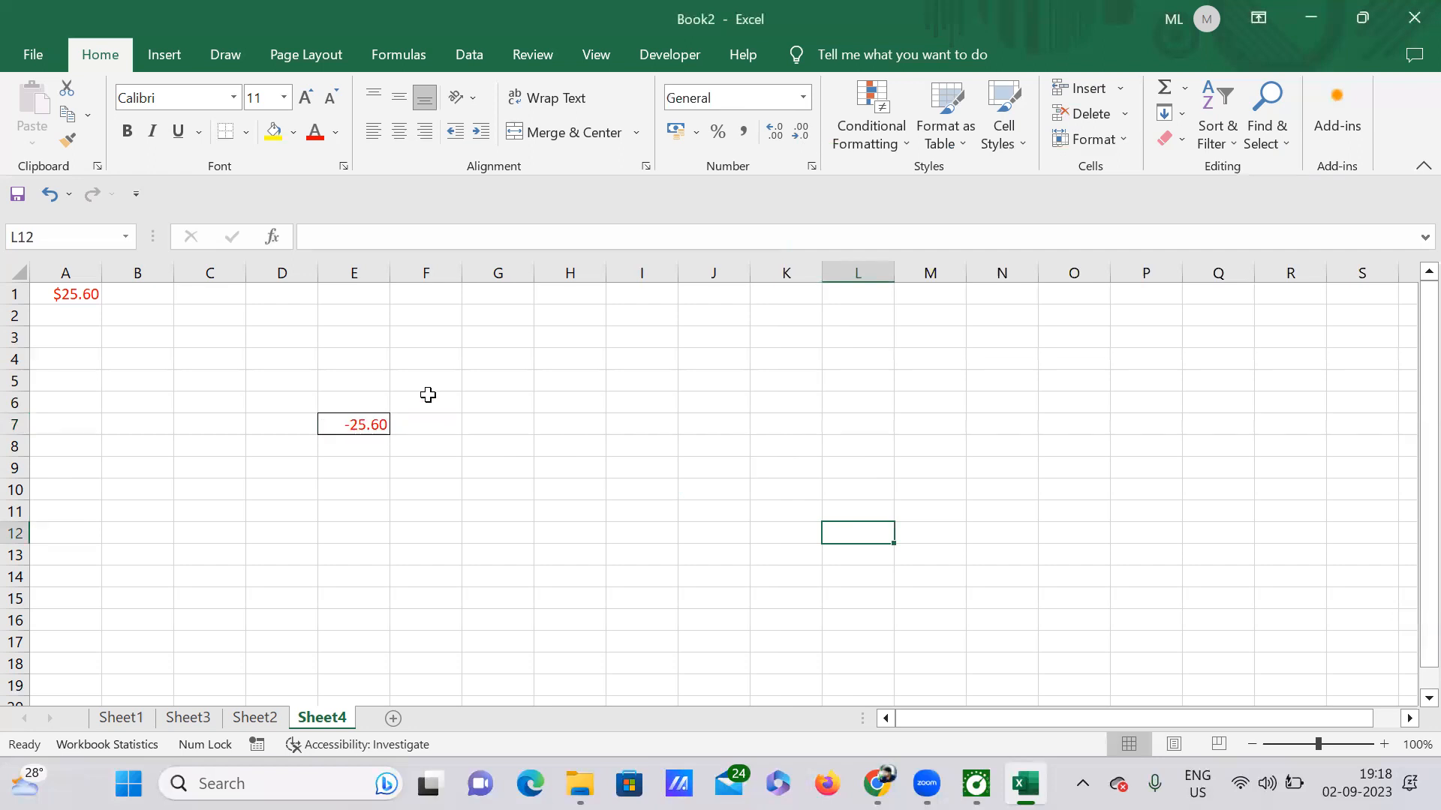
On Sheet3, format B2:D5 as Accounting with $ English (United States), then select totals B5:D5.
click(362, 424)
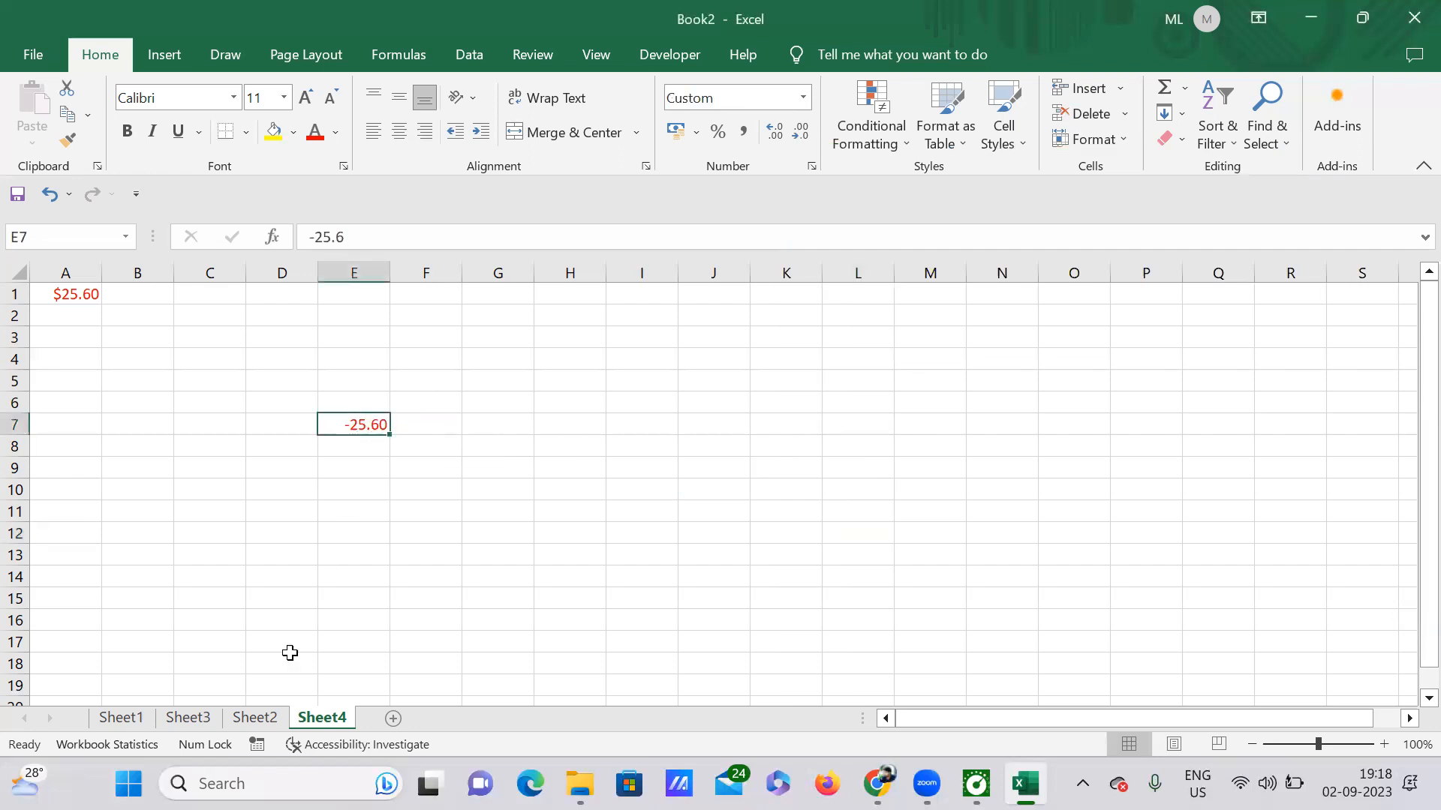
click(260, 716)
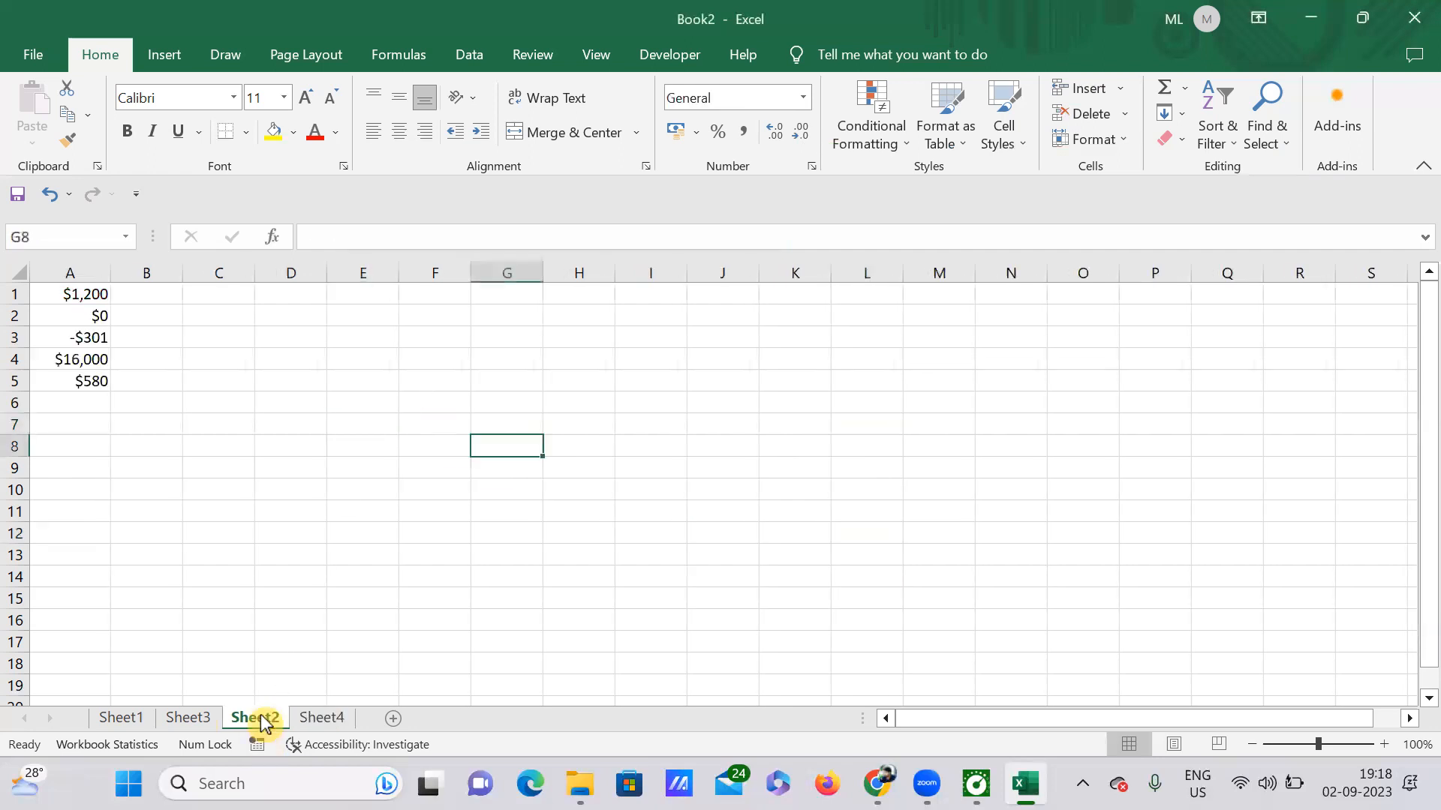
click(210, 723)
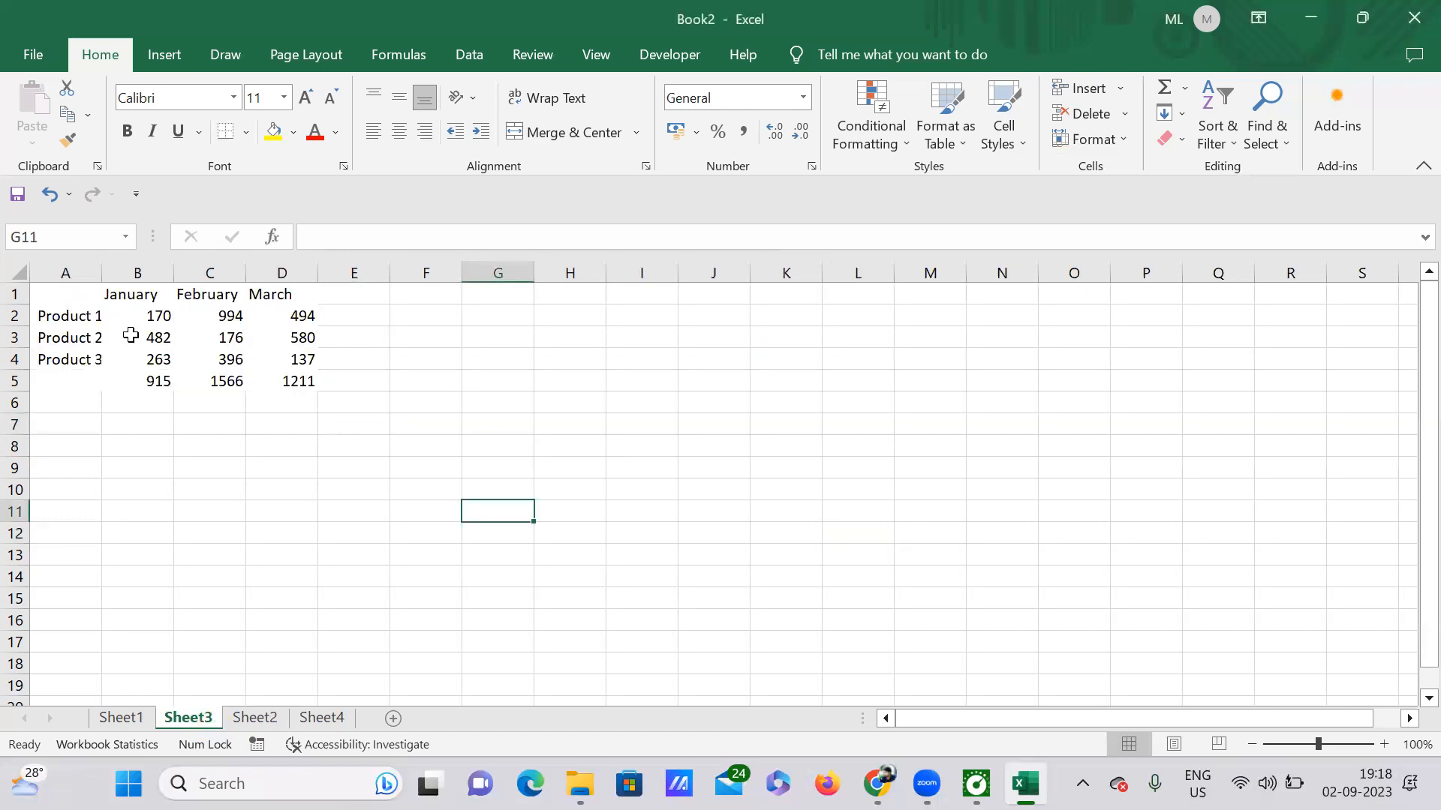
drag(137, 310, 289, 378)
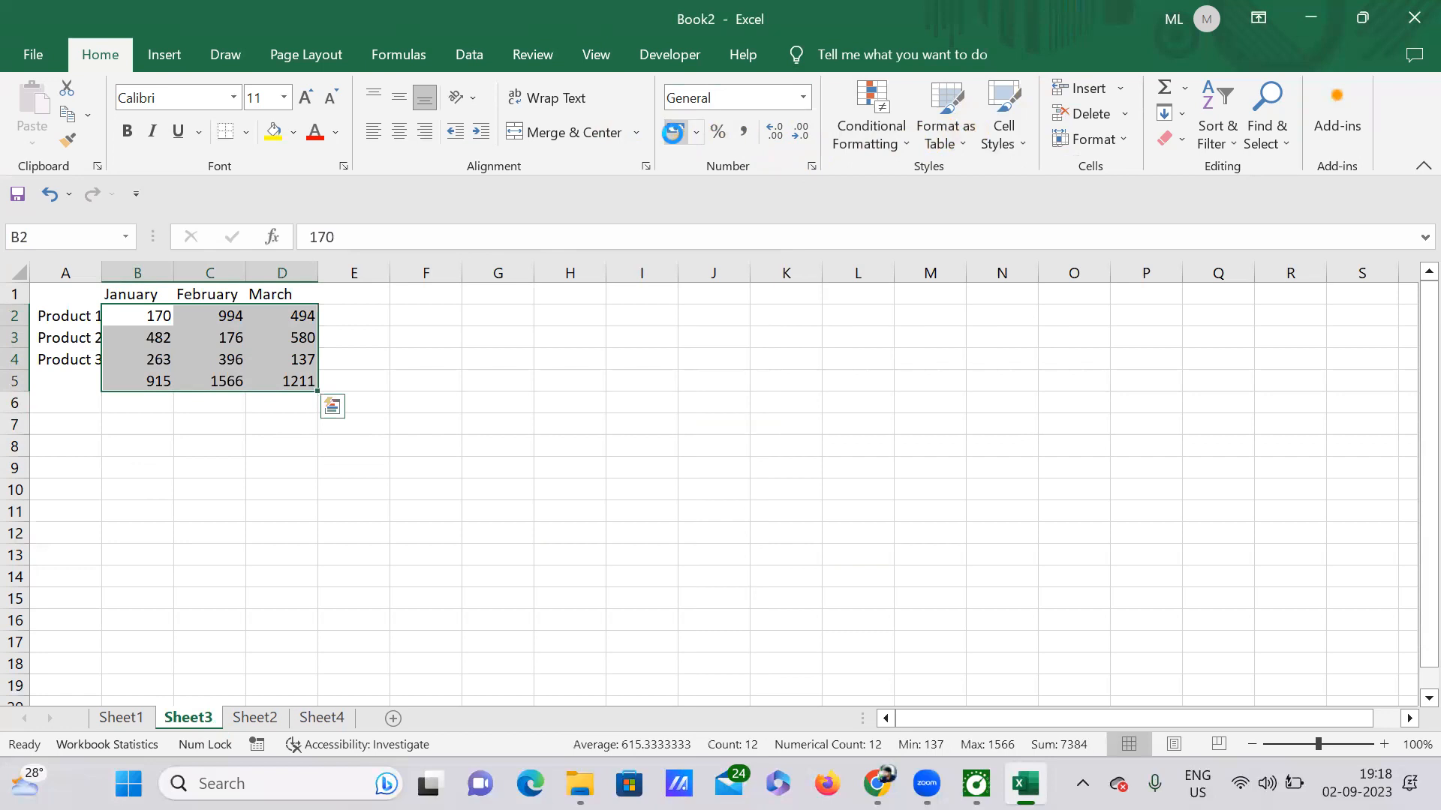
click(675, 136)
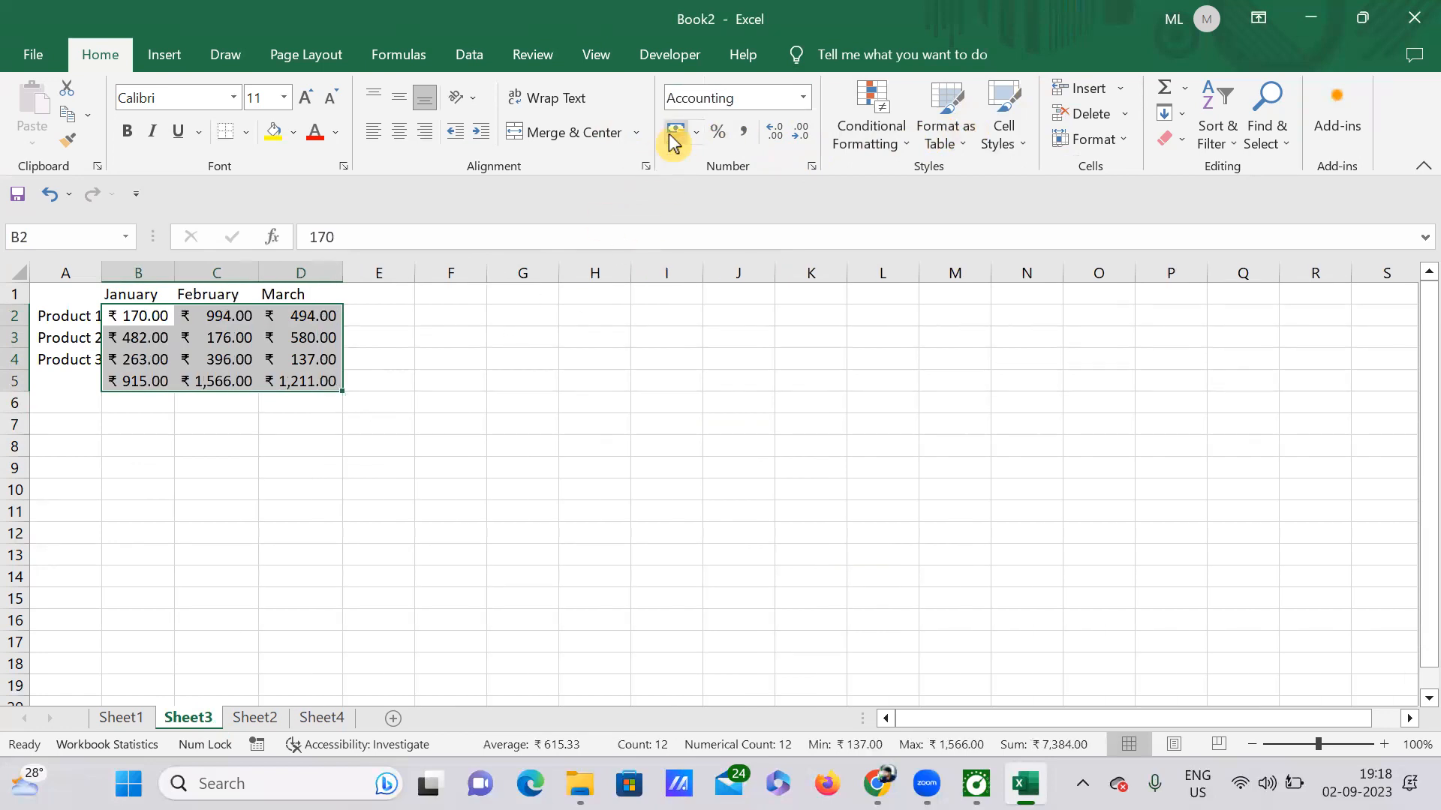
click(699, 135)
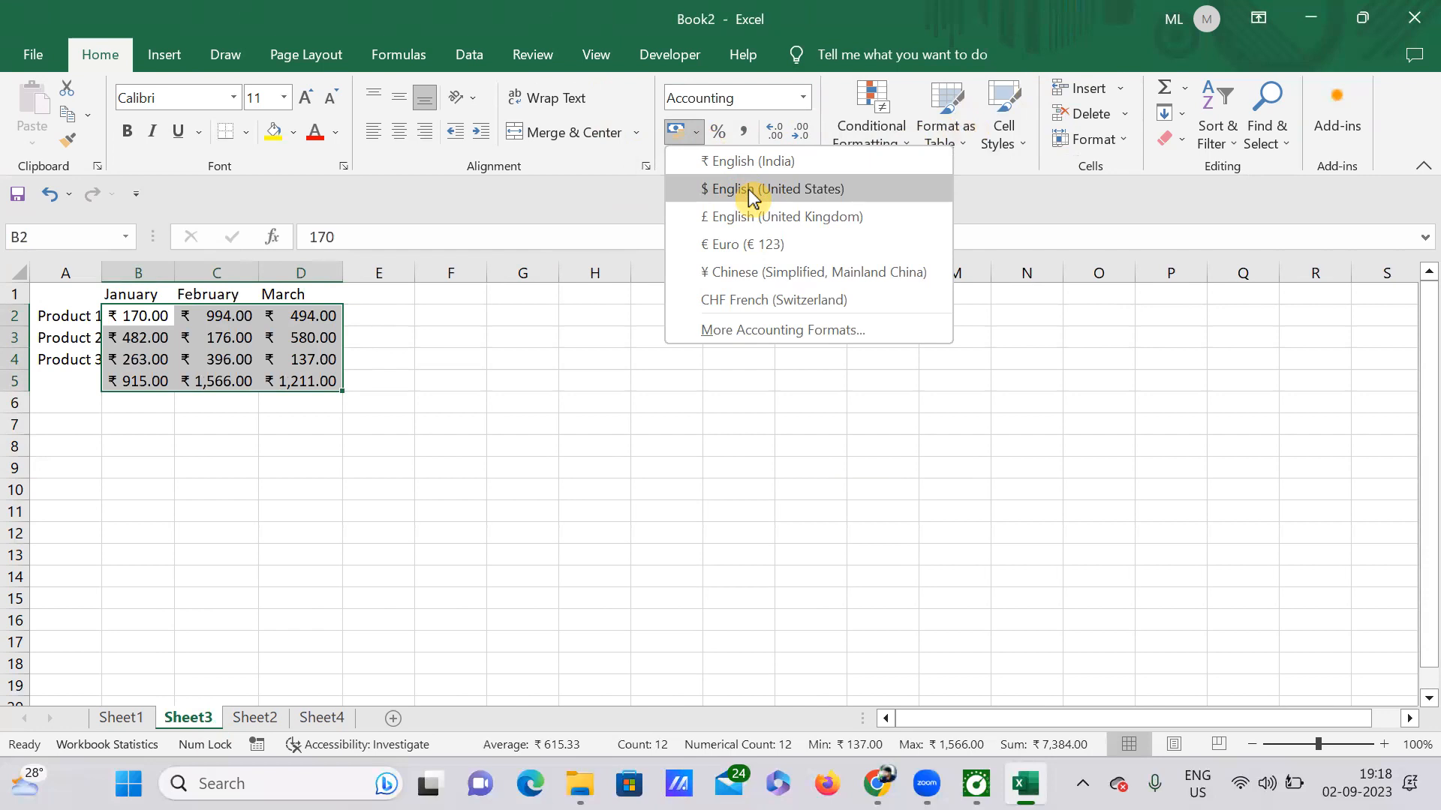
click(753, 193)
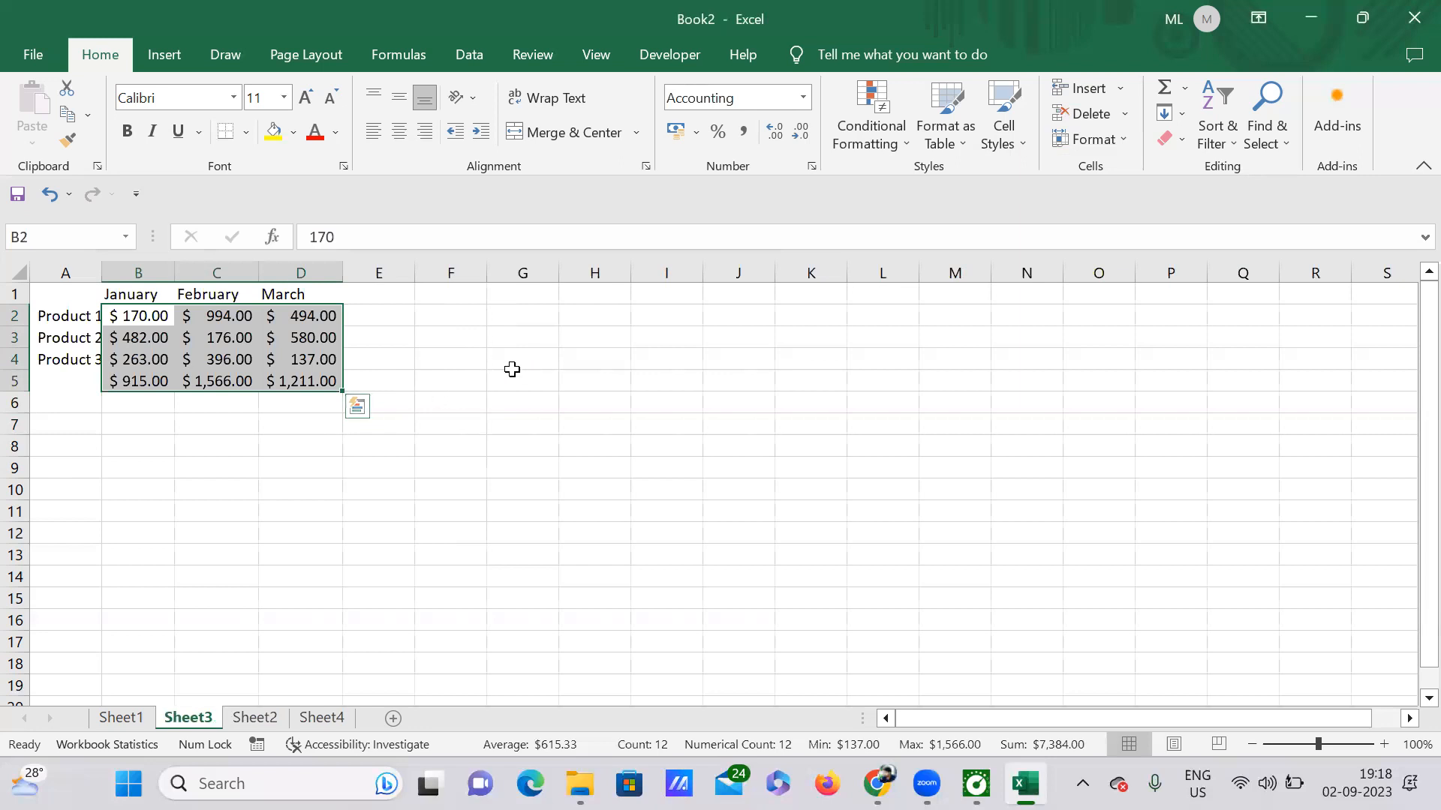
click(431, 448)
drag(112, 383, 312, 383)
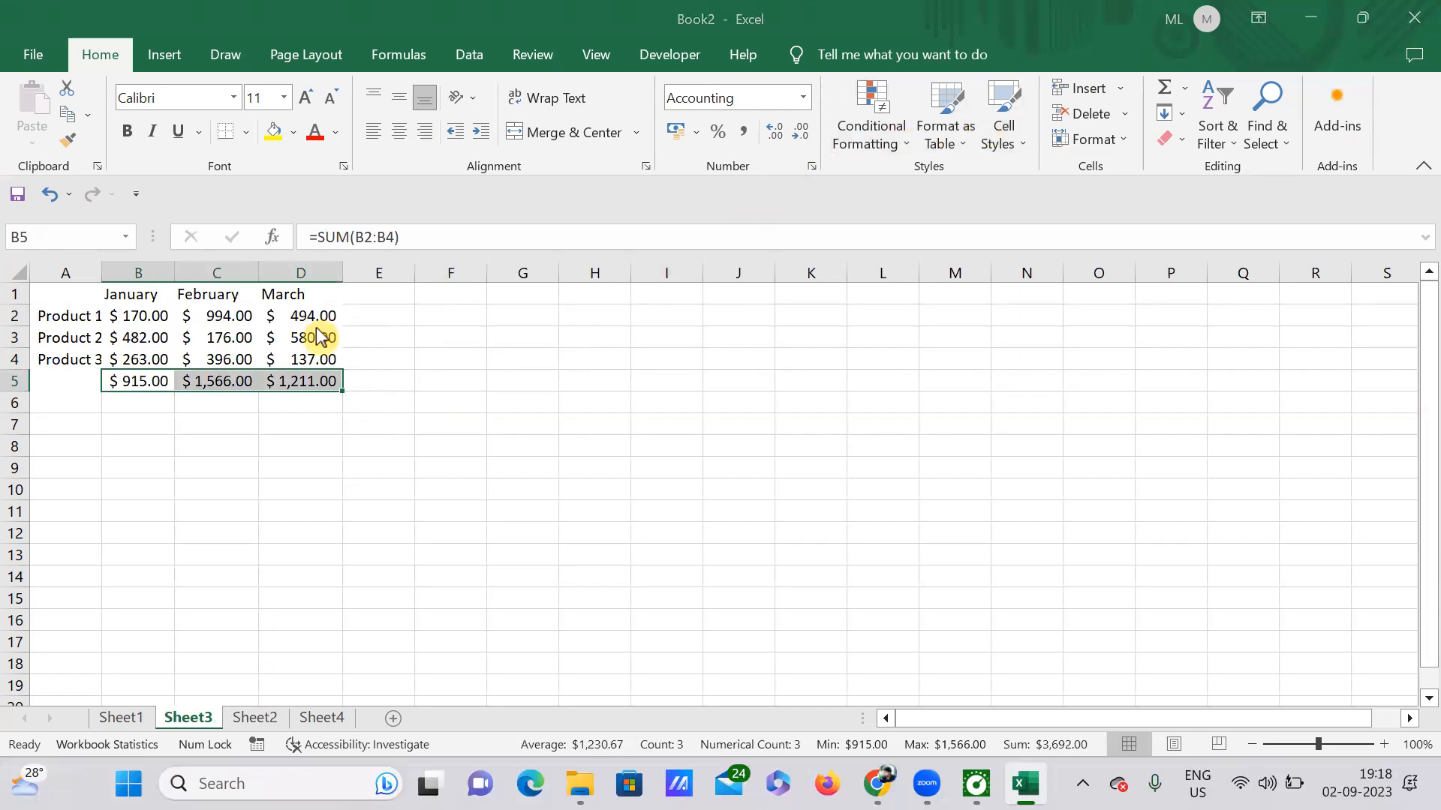
Set a Double underline on the totals $915.00, $1,566.00 and $1,211.00 in B5:D5.
key(ctrl+1)
click(930, 192)
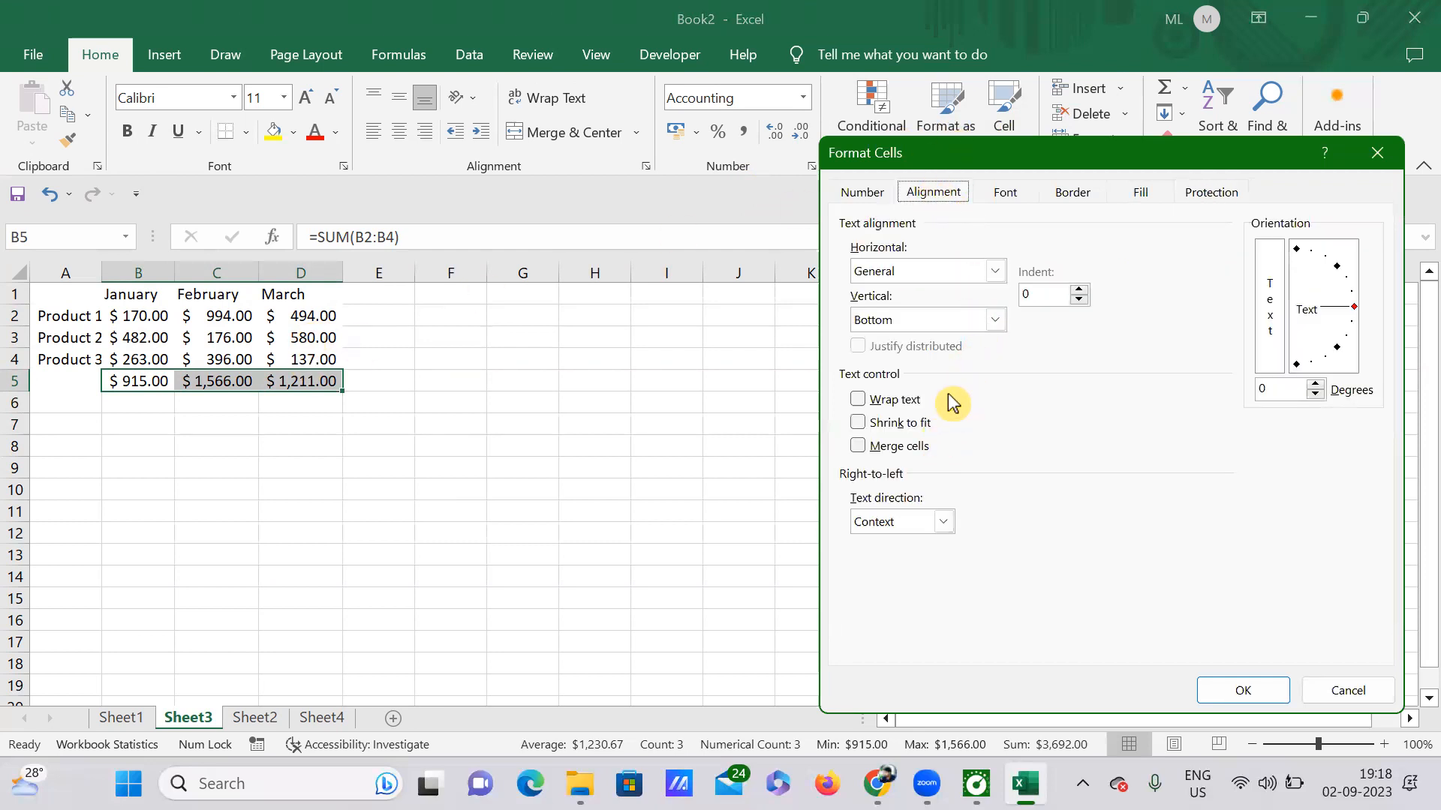
click(945, 521)
click(1047, 518)
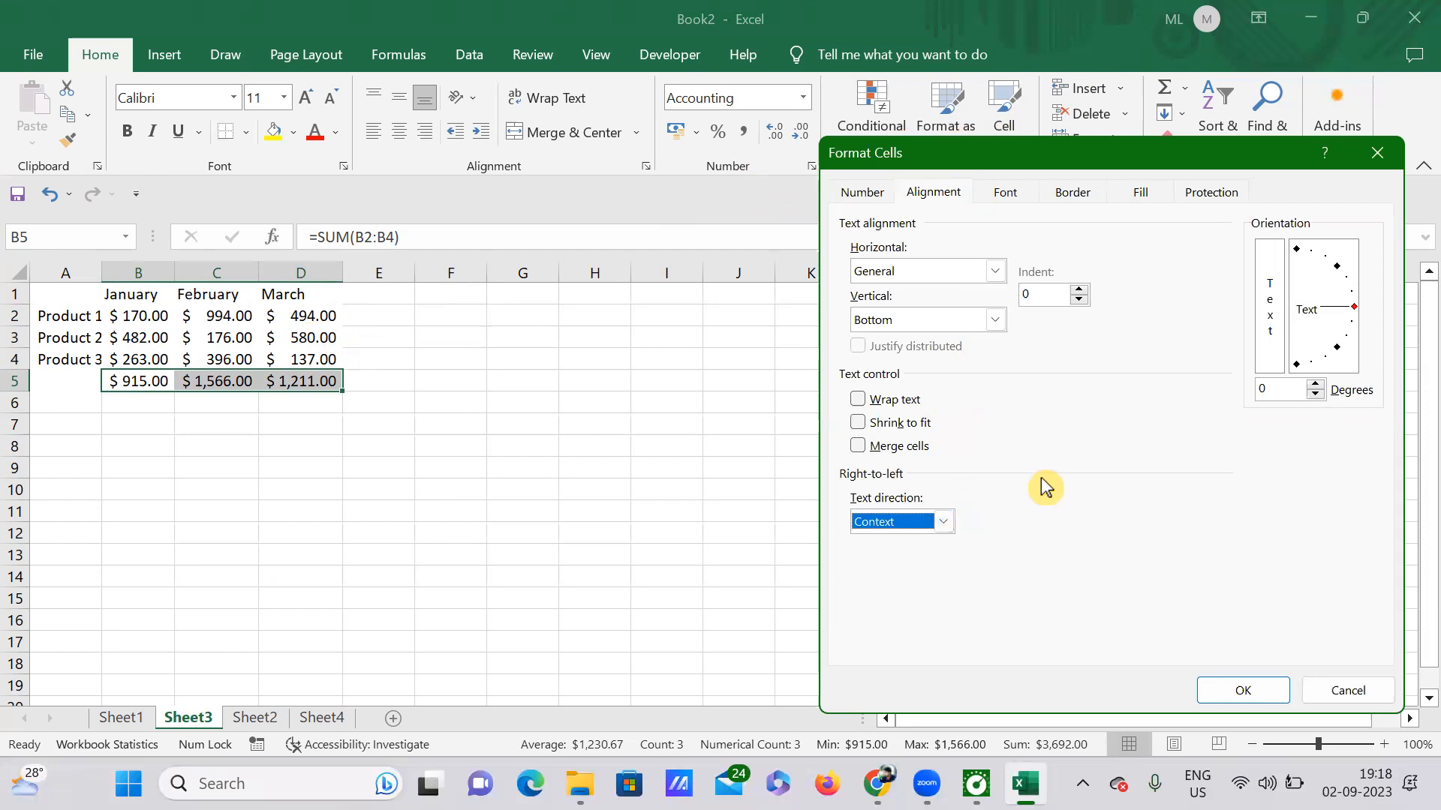
click(878, 194)
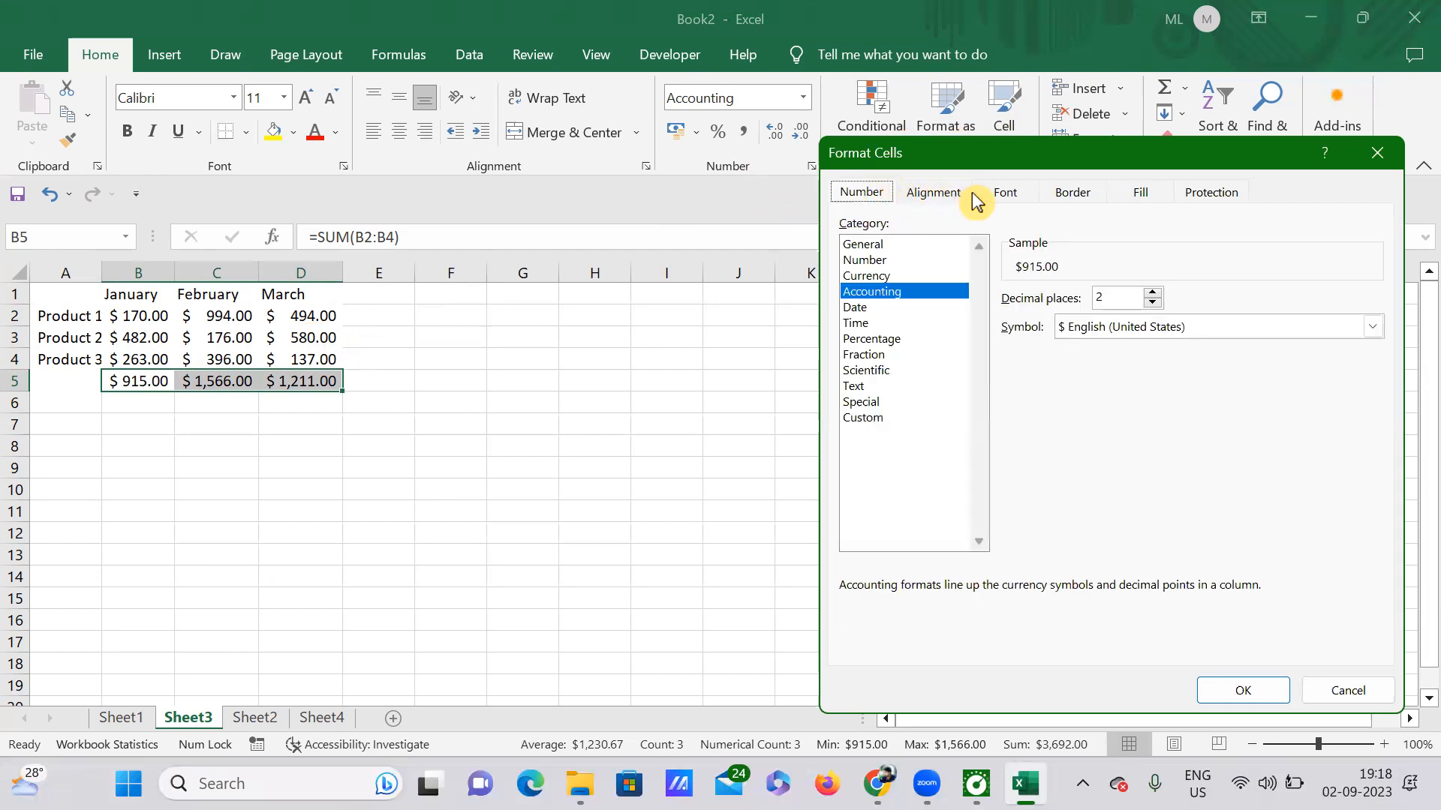
click(1008, 193)
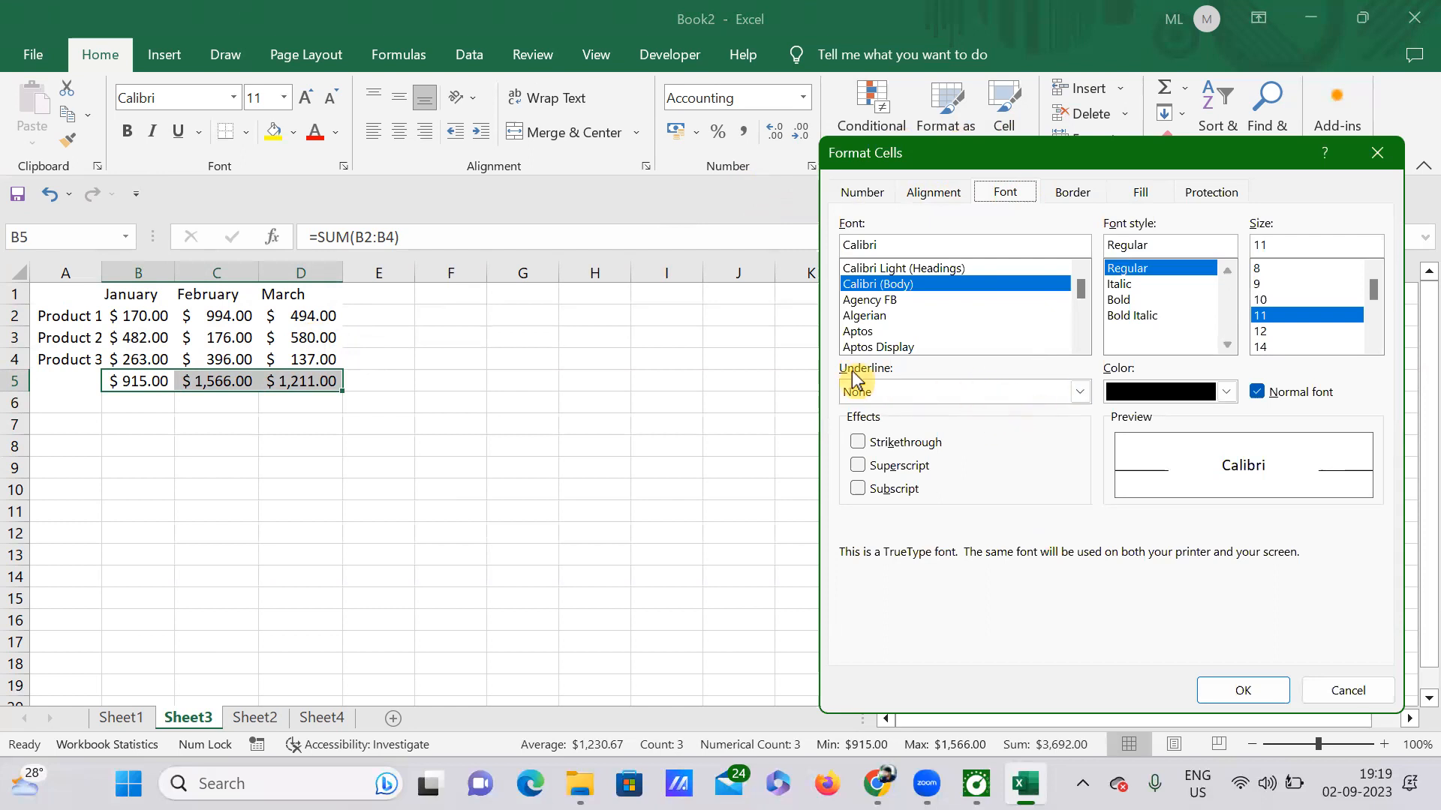
click(1081, 394)
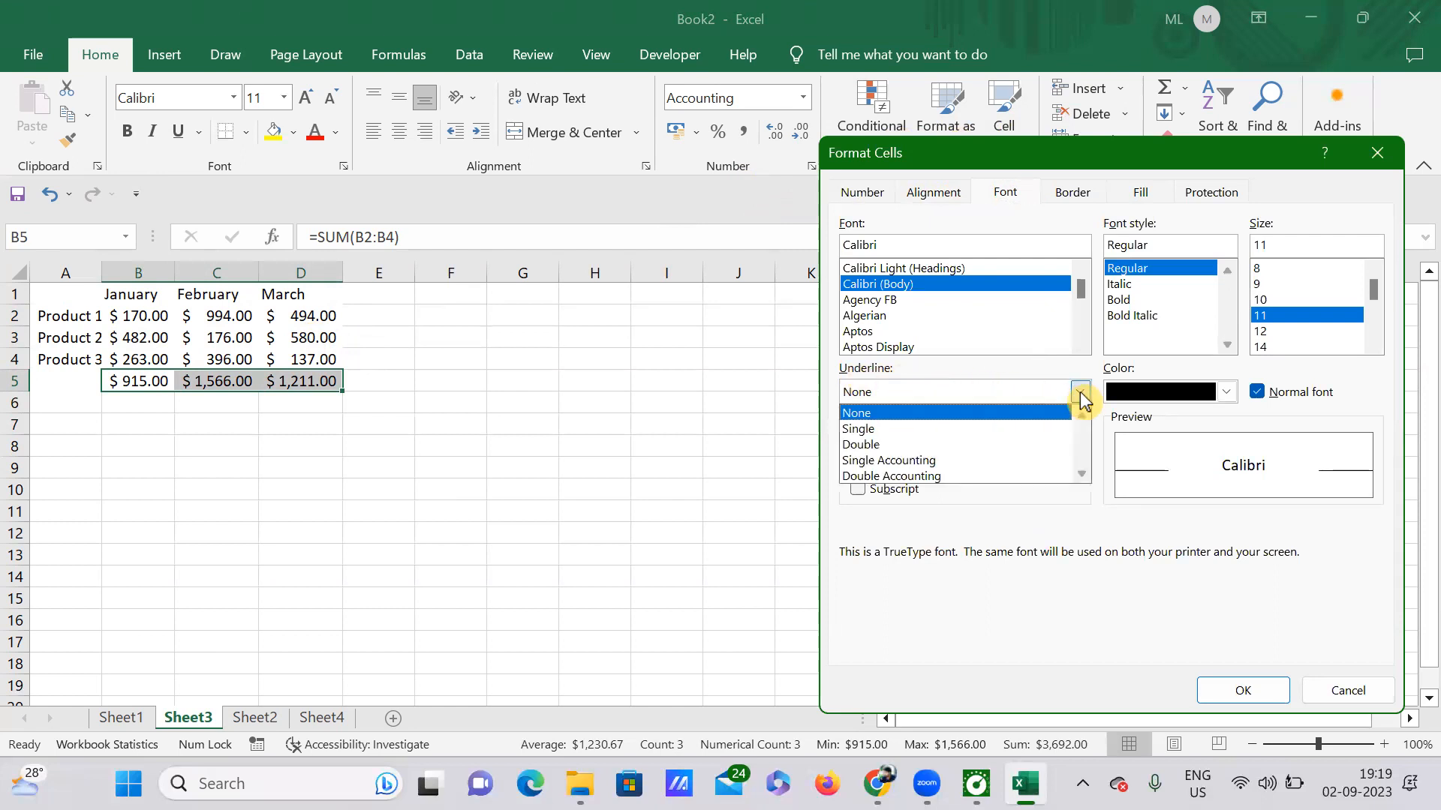
click(898, 445)
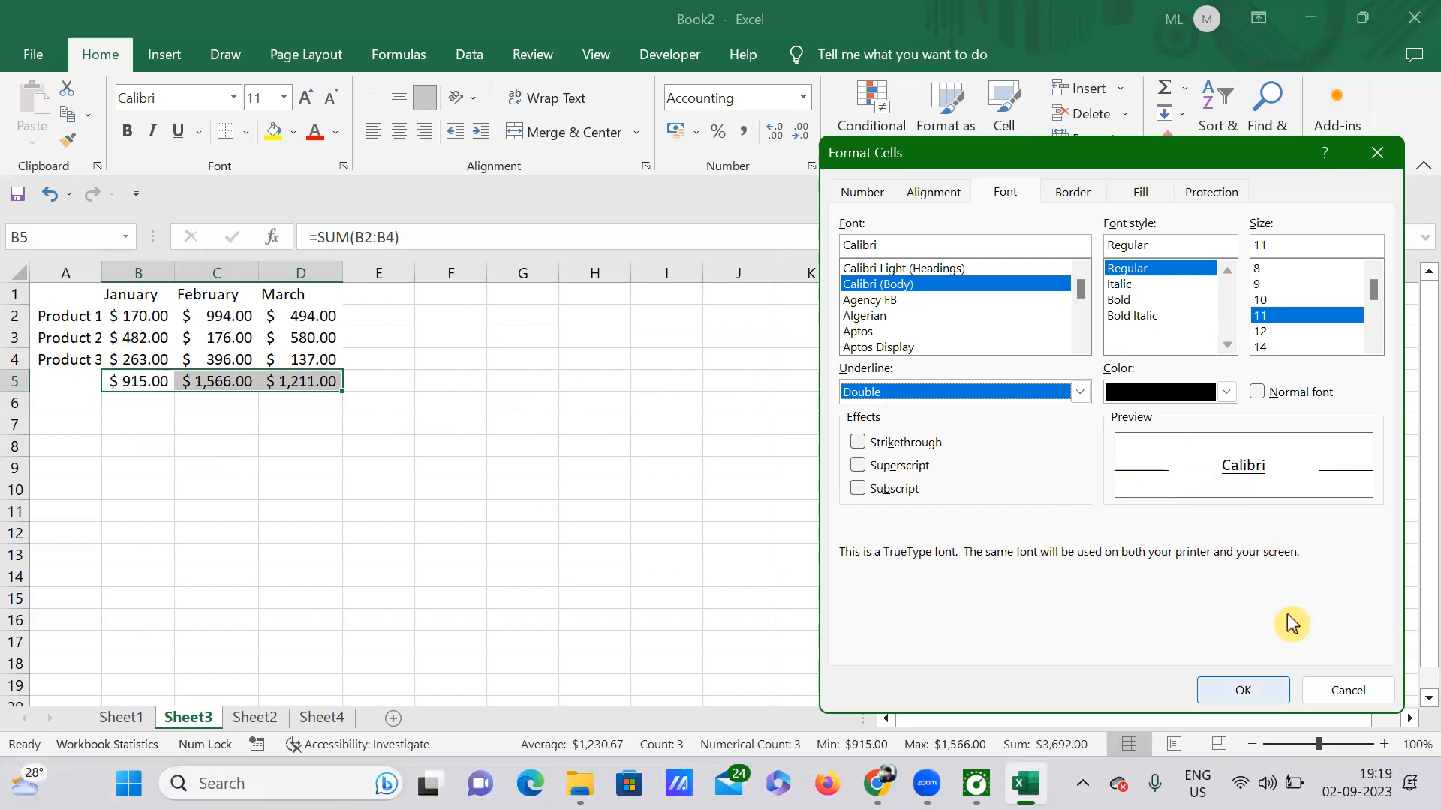
key(Return)
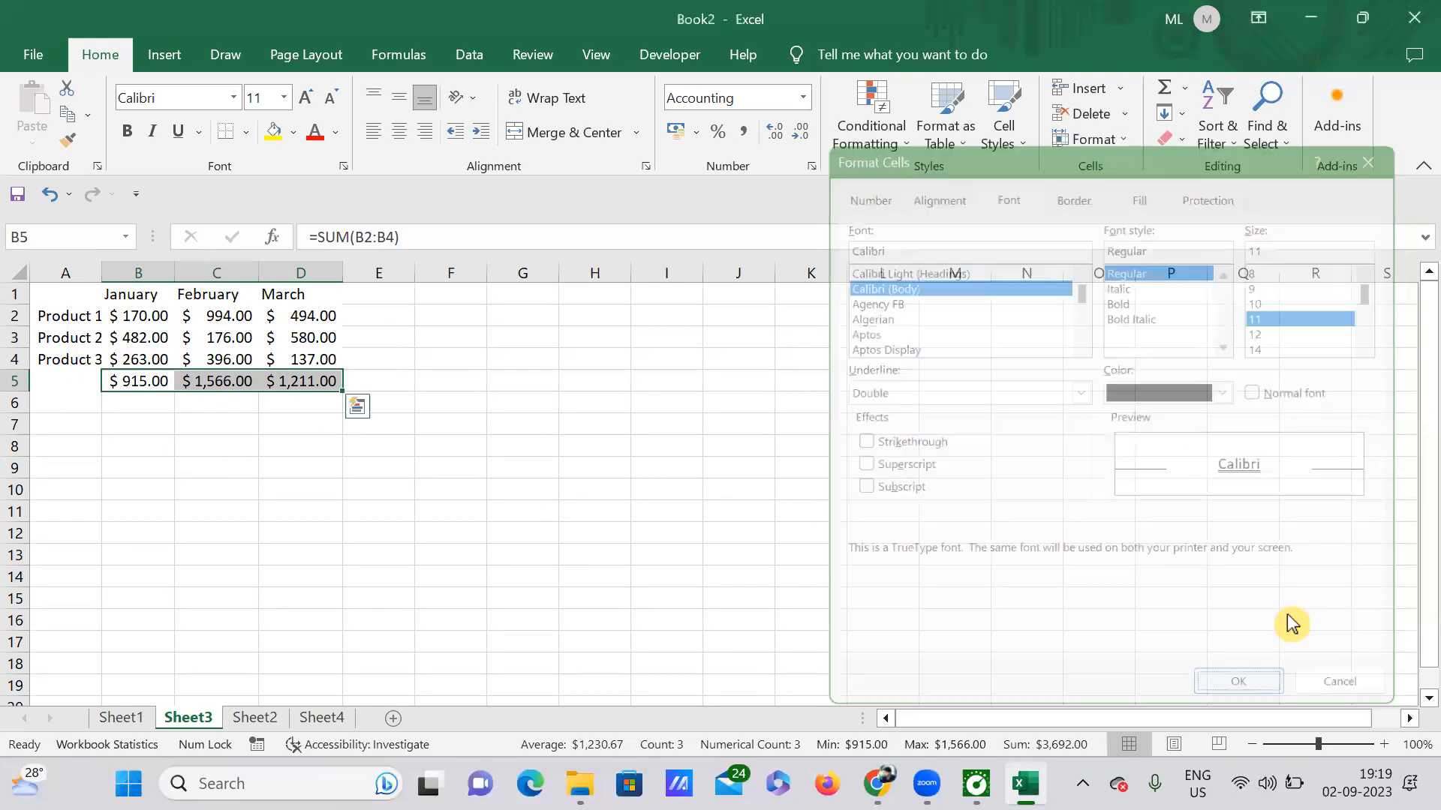
click(785, 529)
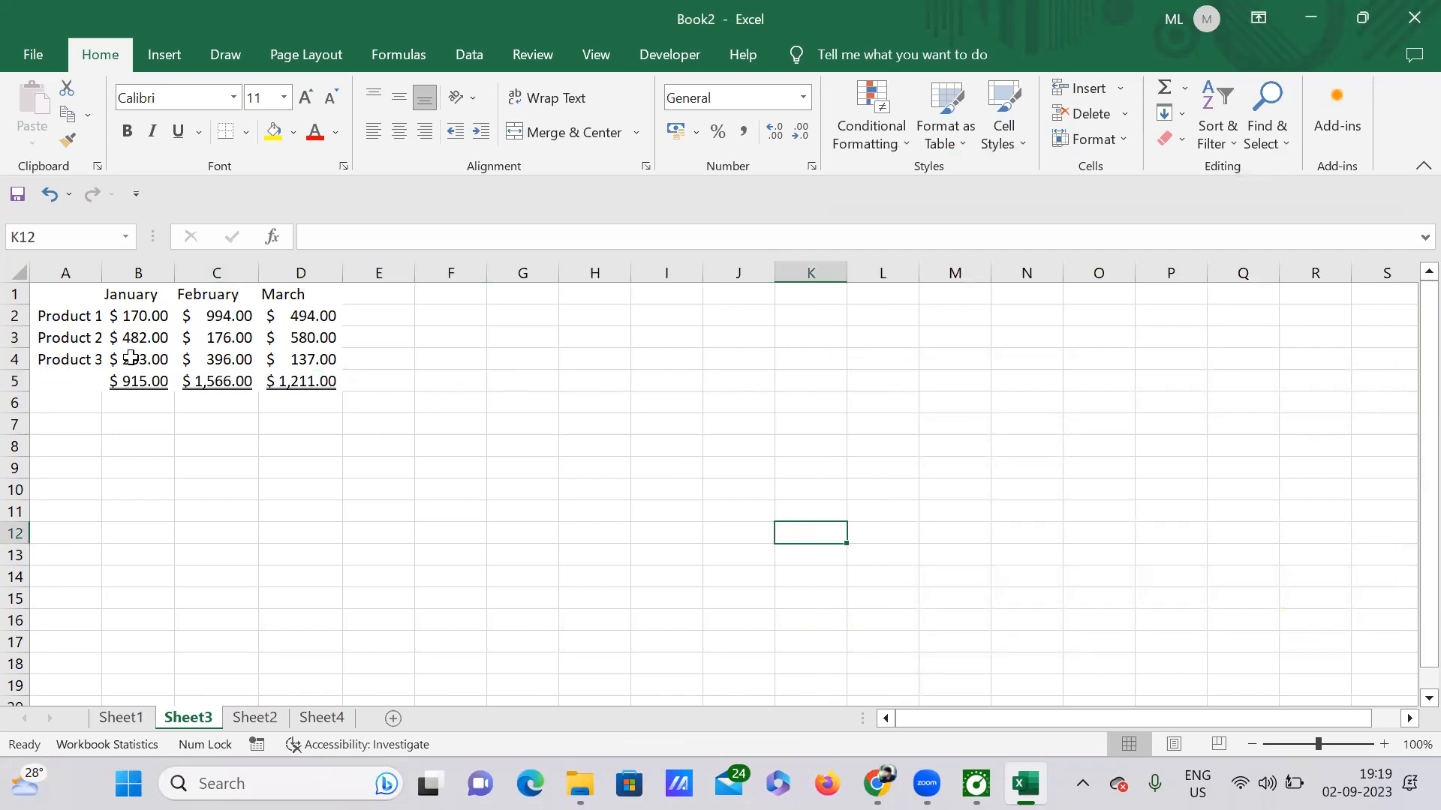
Apply a Double underline to Product 3's $263.00, $396.00 and $137.00 in B4:D4.
drag(131, 358, 308, 360)
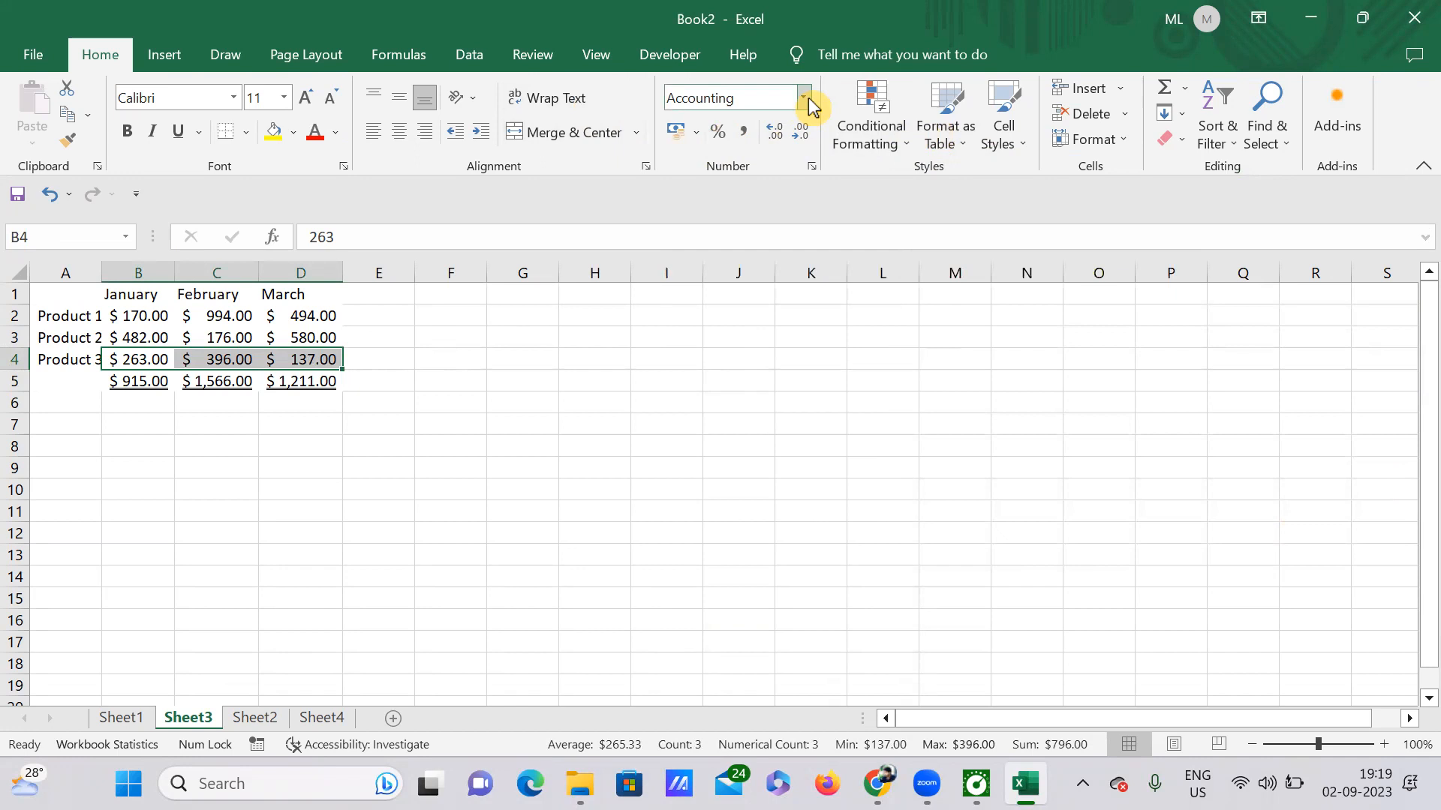
key(ctrl+1)
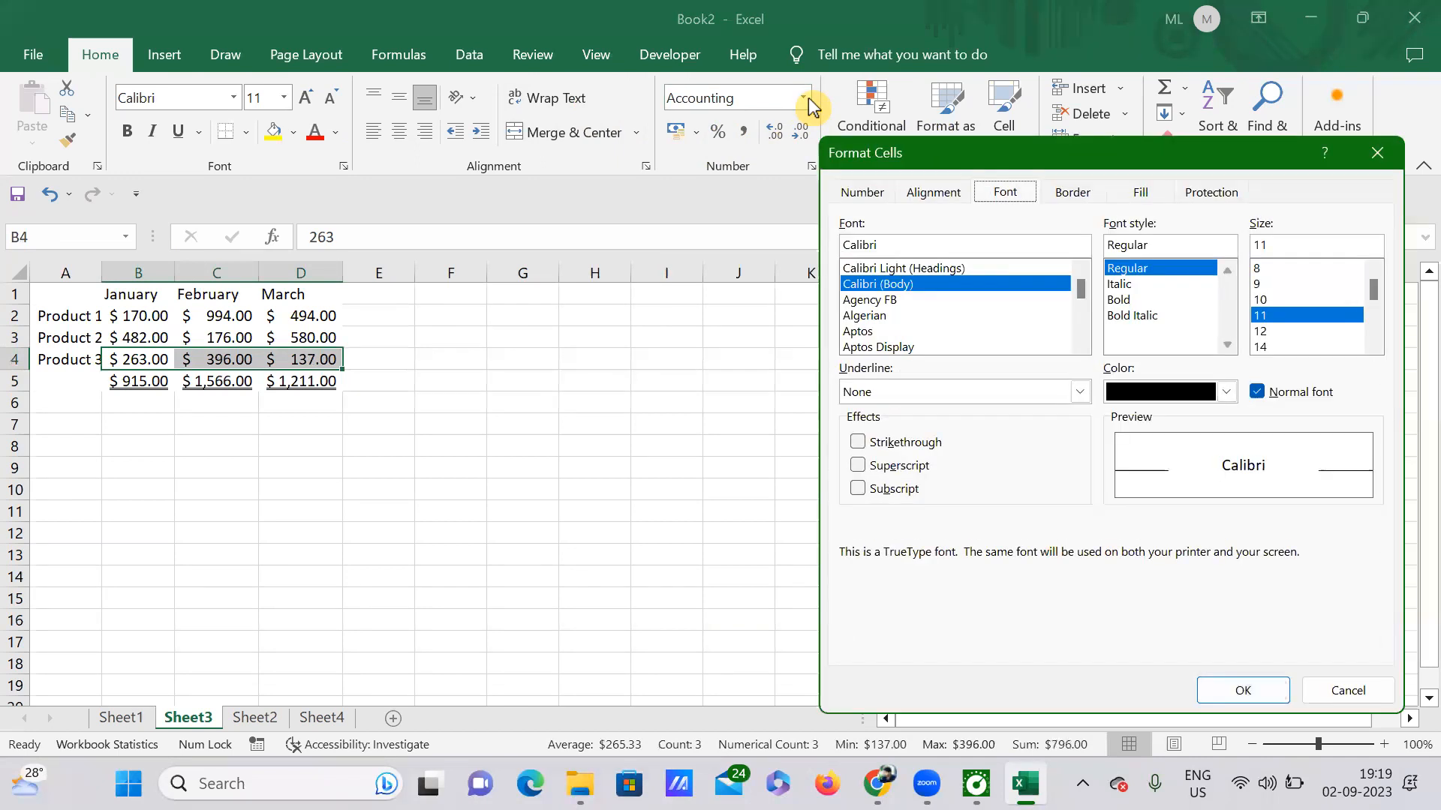
click(1035, 396)
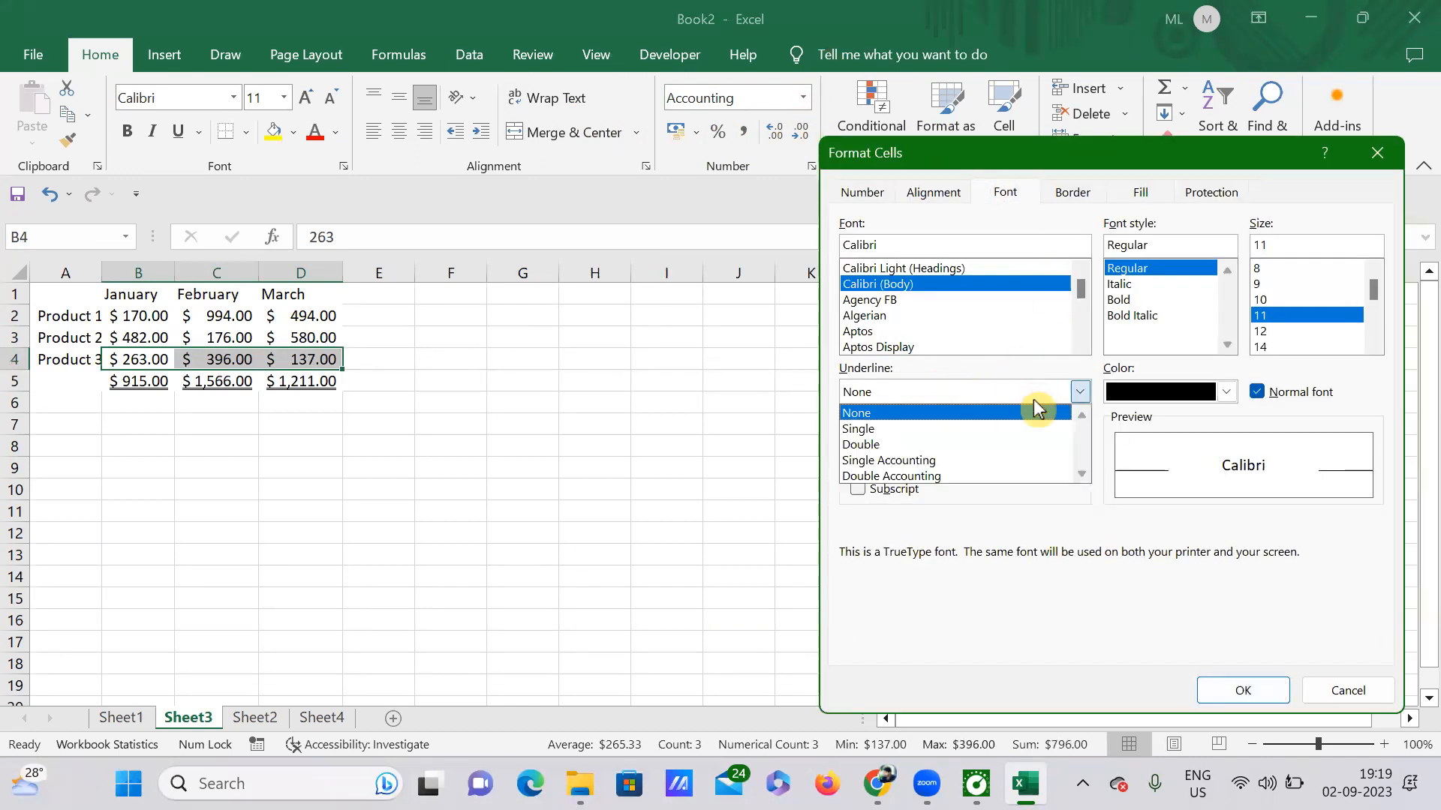
click(898, 446)
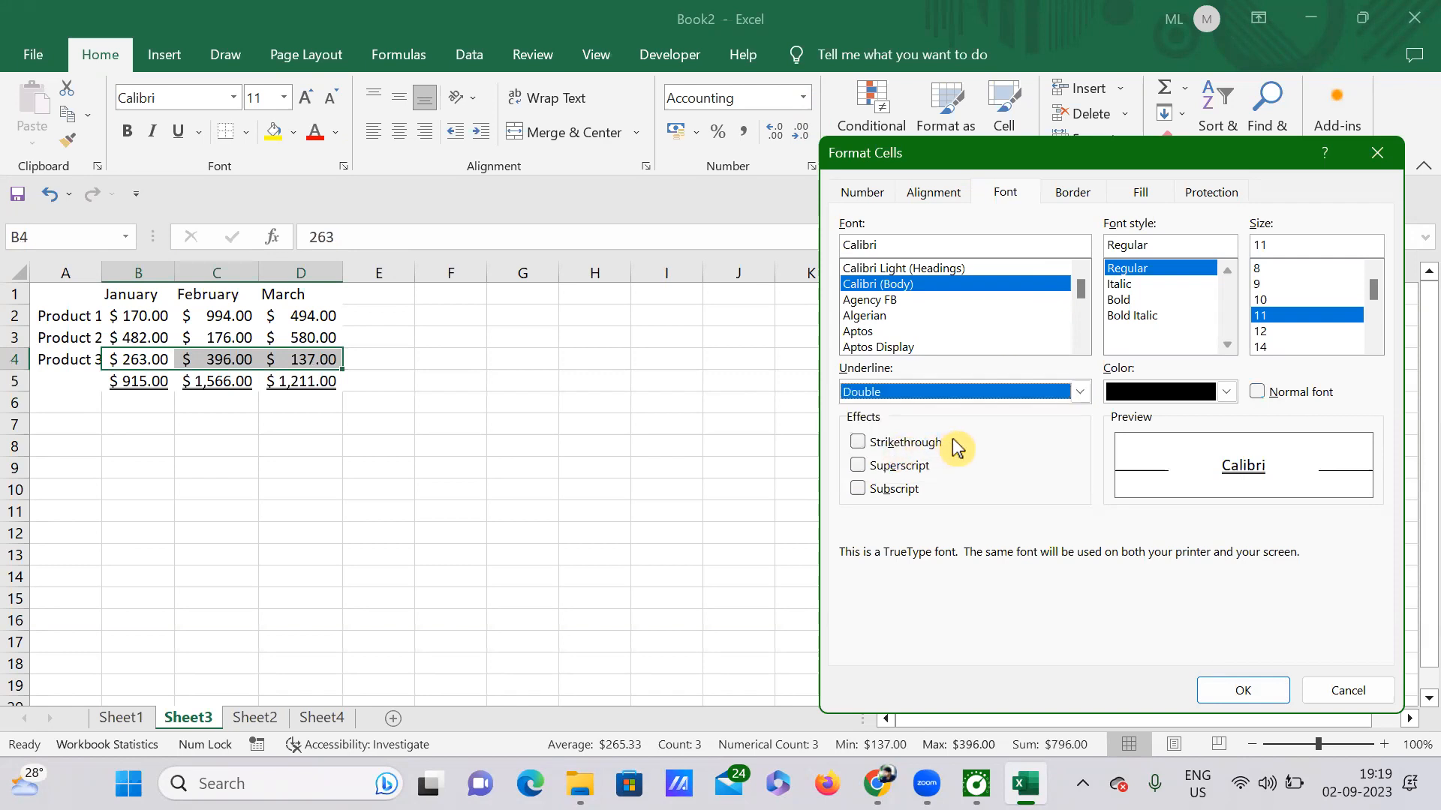
click(1240, 689)
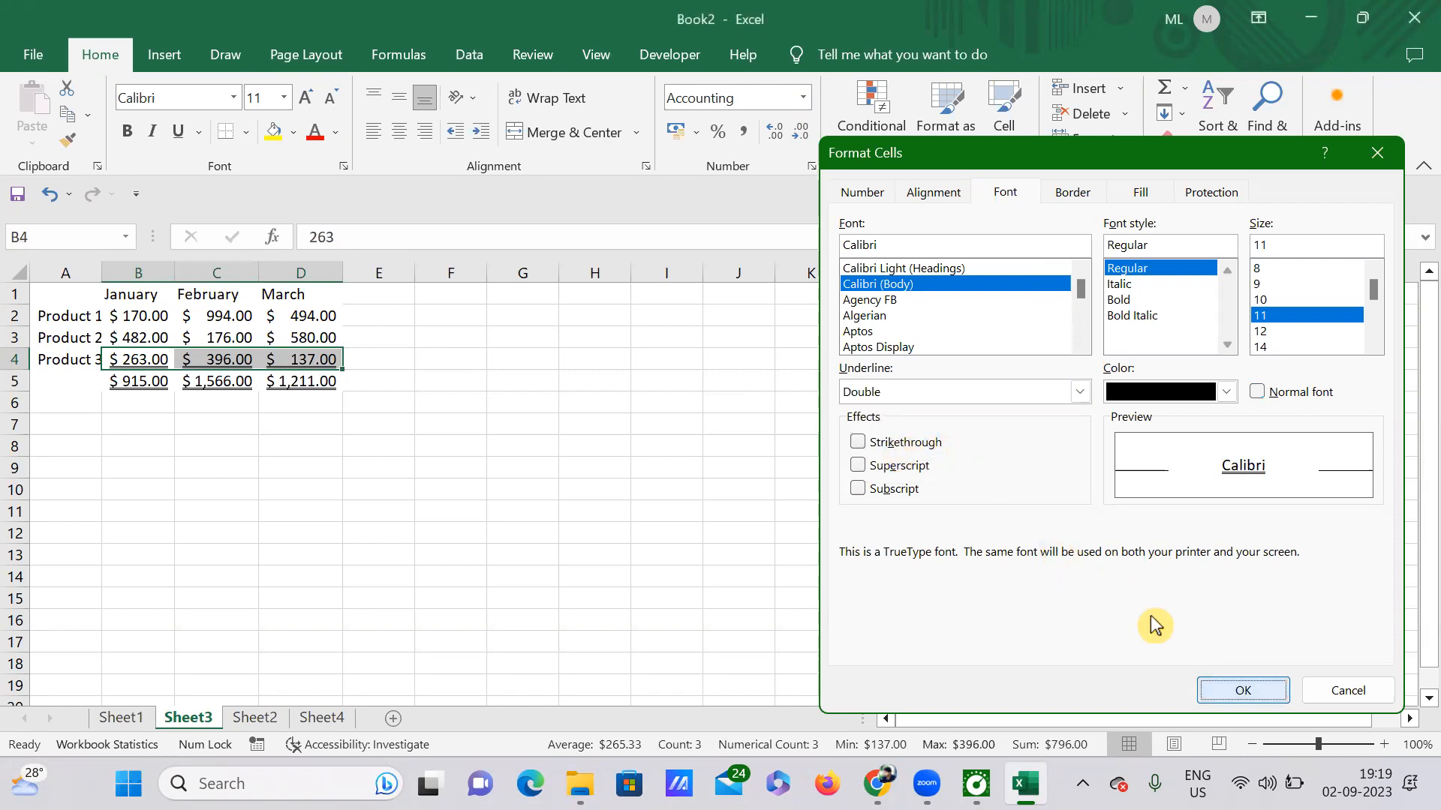
click(725, 488)
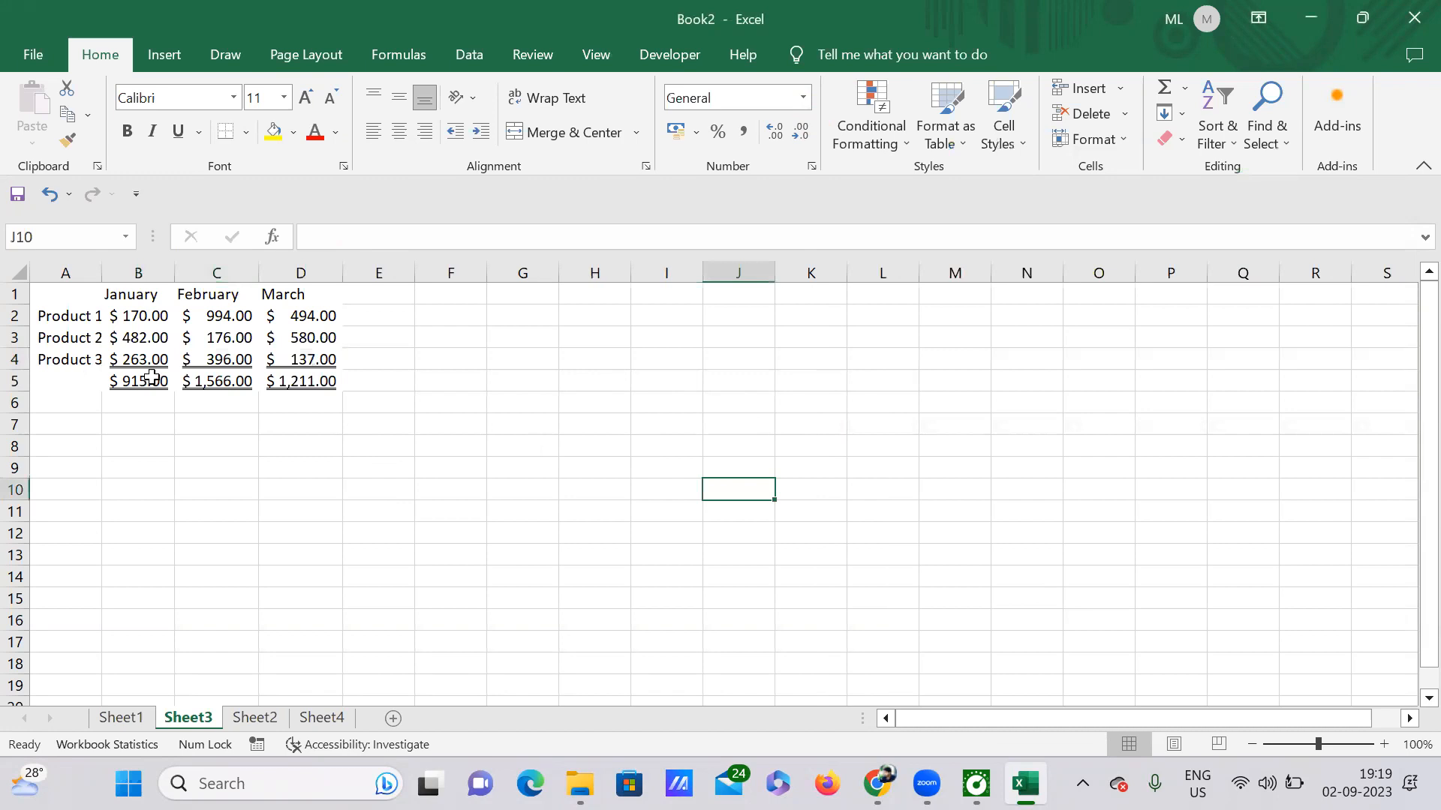
drag(111, 381, 320, 381)
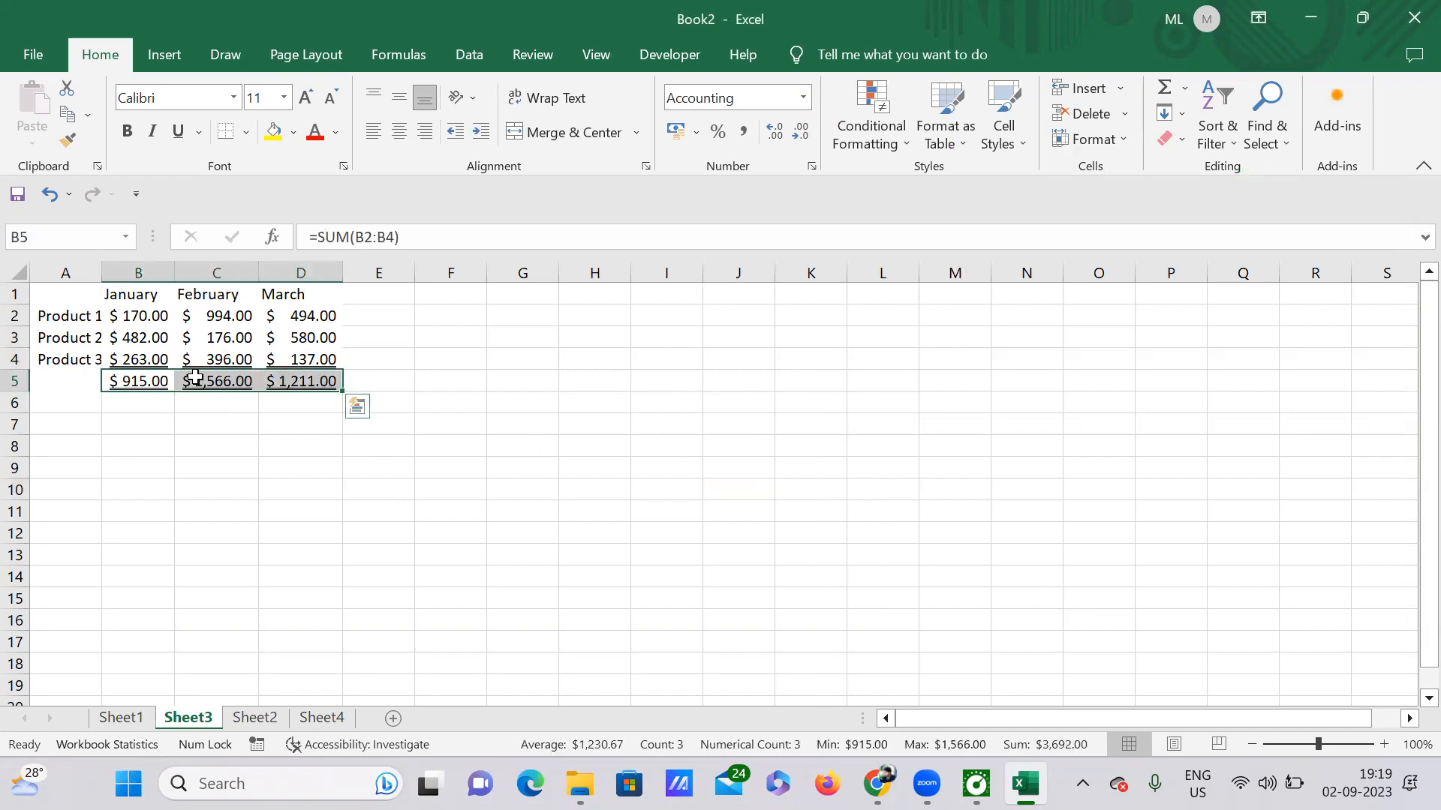
click(263, 444)
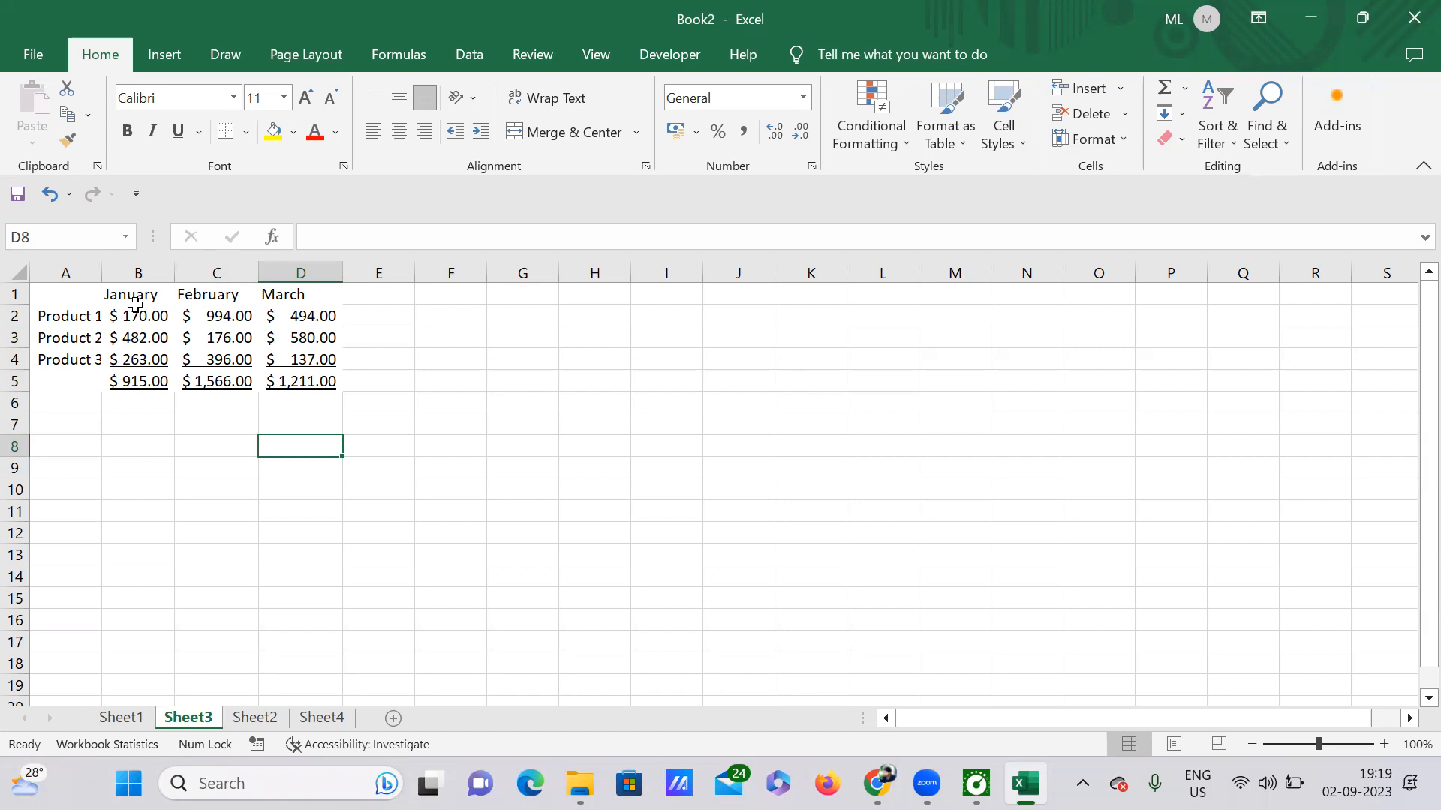
drag(136, 309, 142, 354)
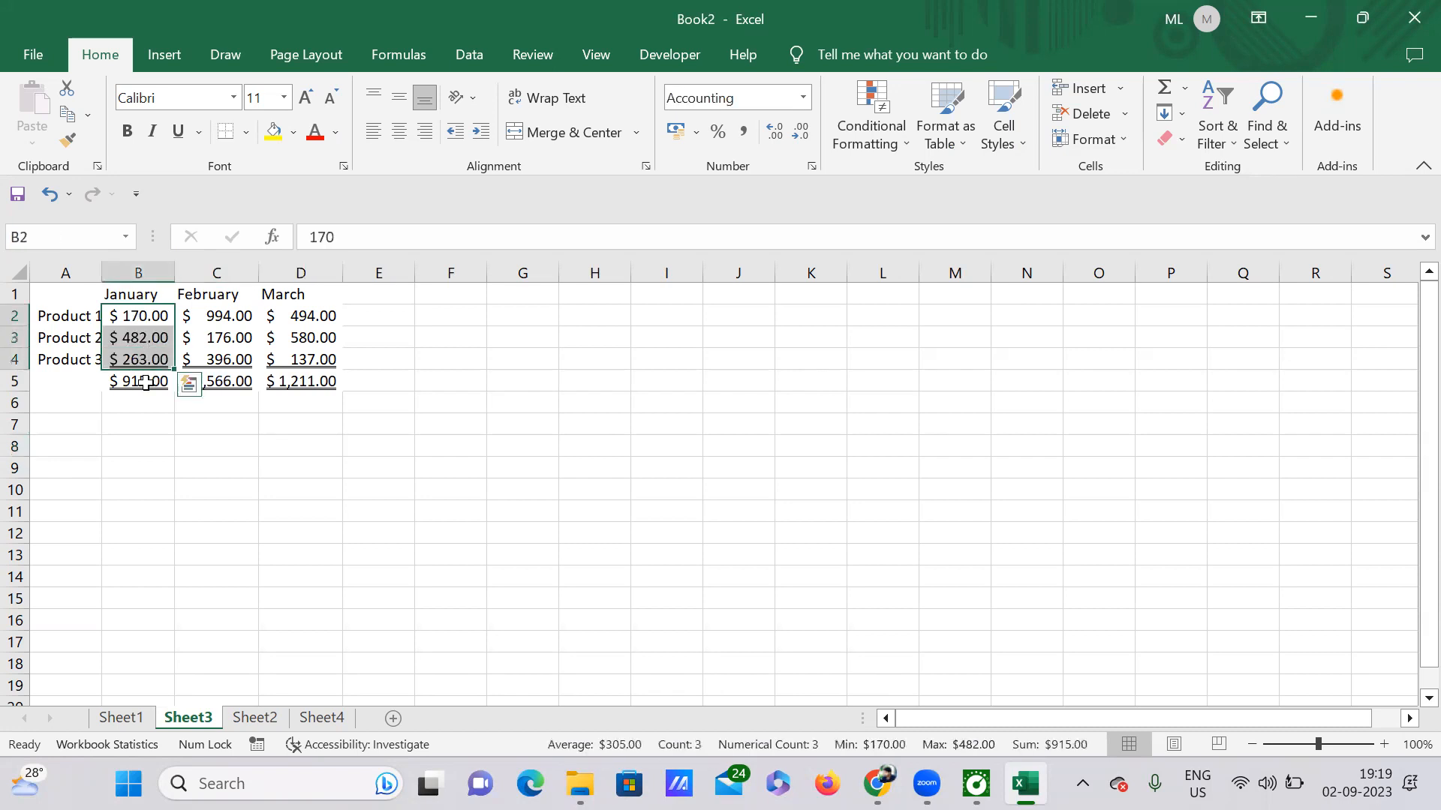
click(145, 383)
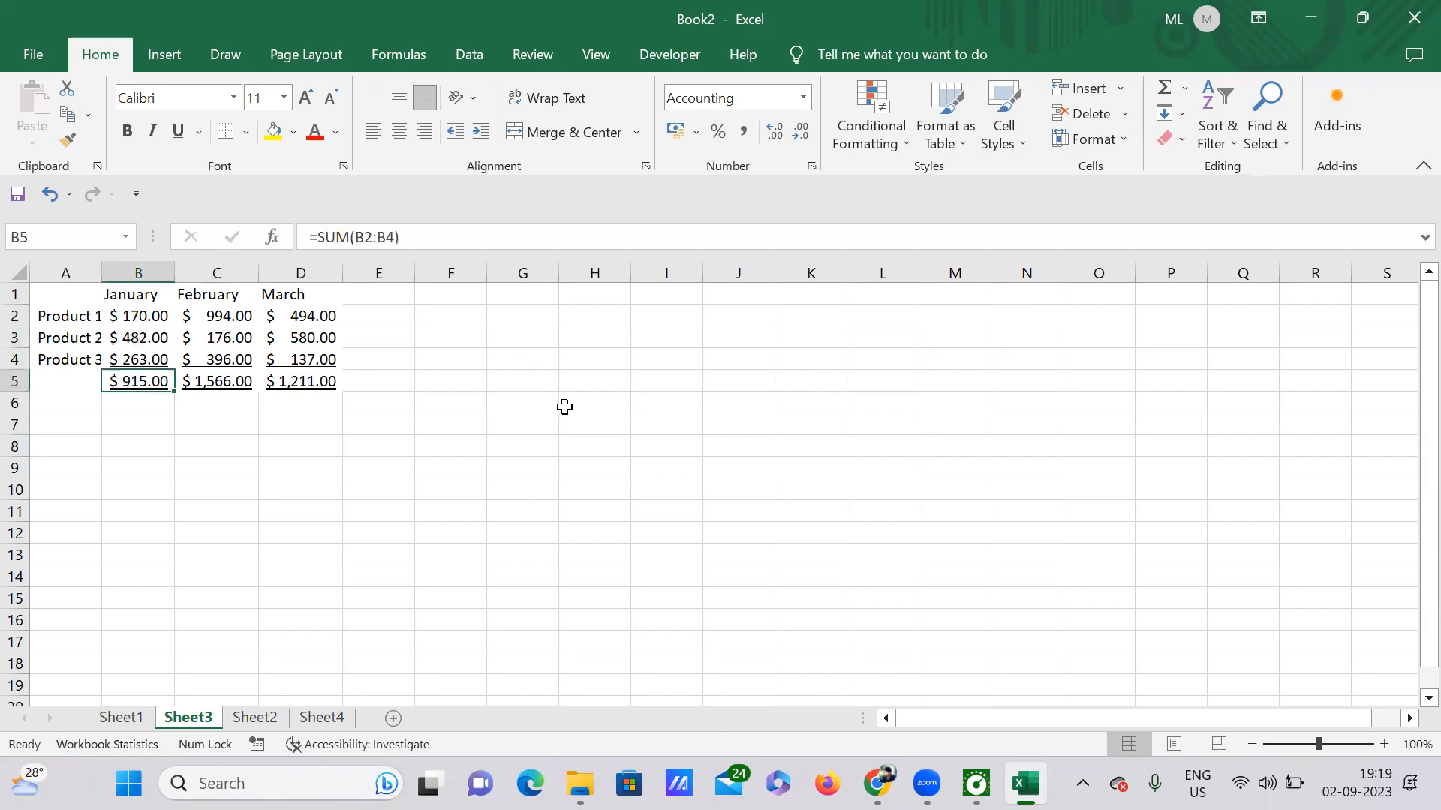
click(470, 399)
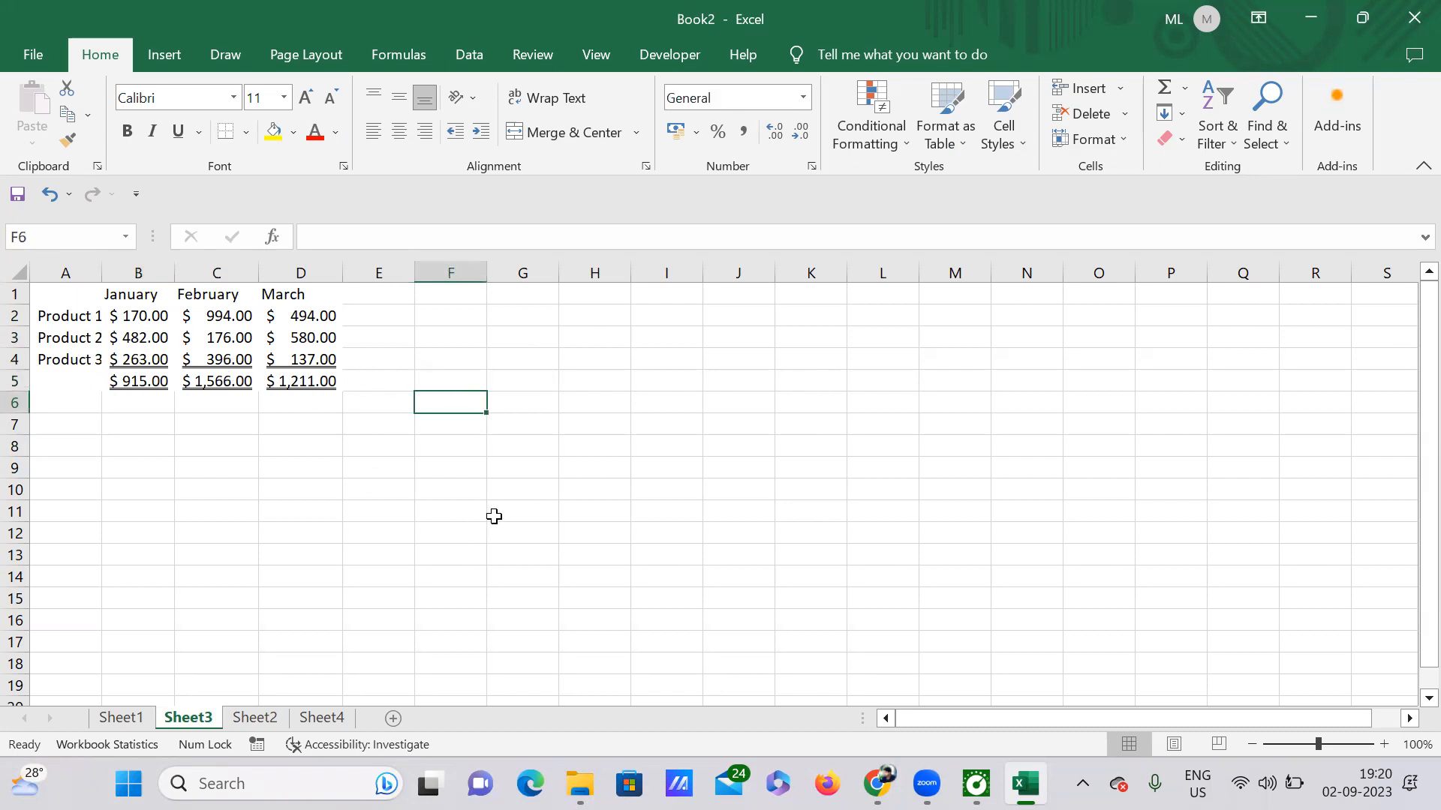
click(805, 96)
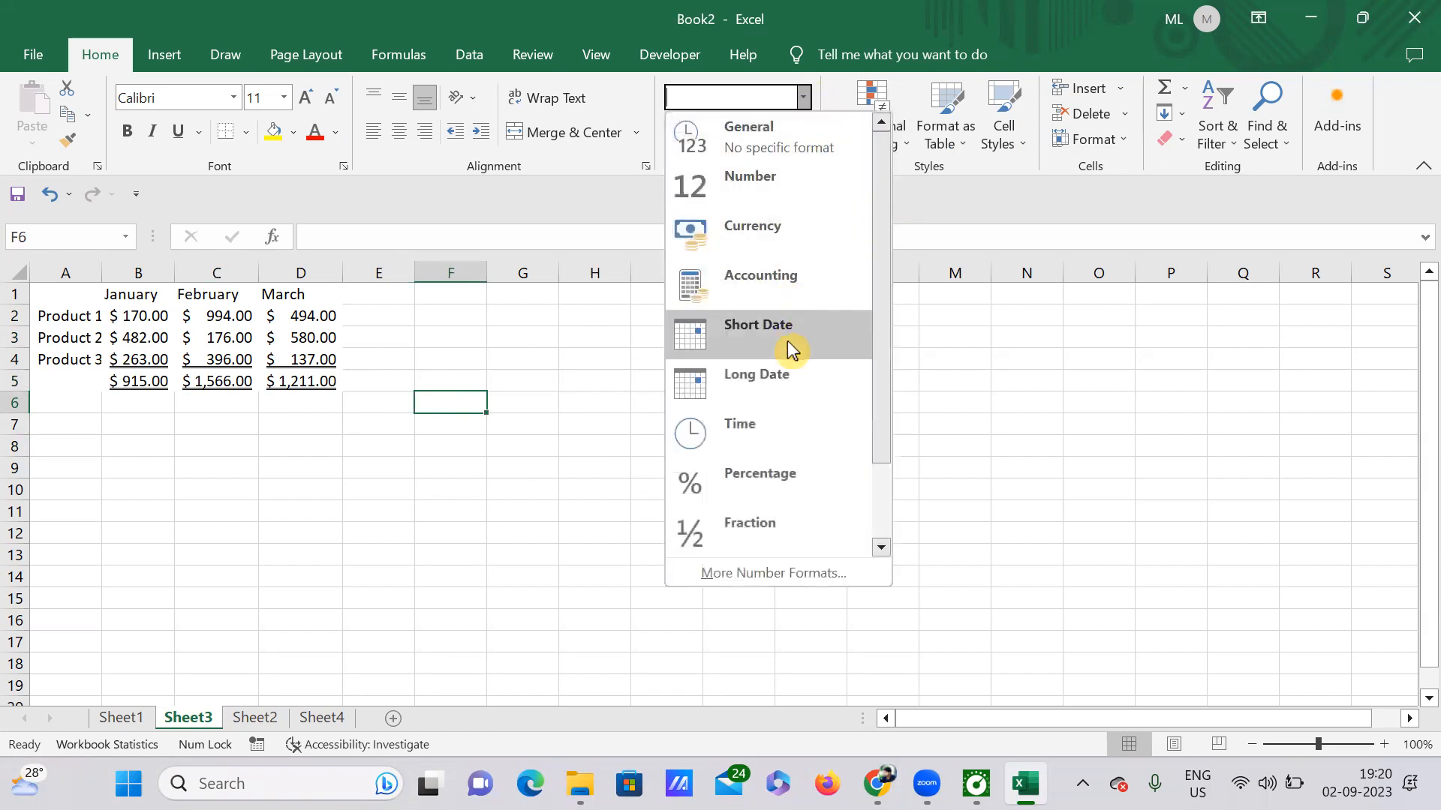
click(971, 395)
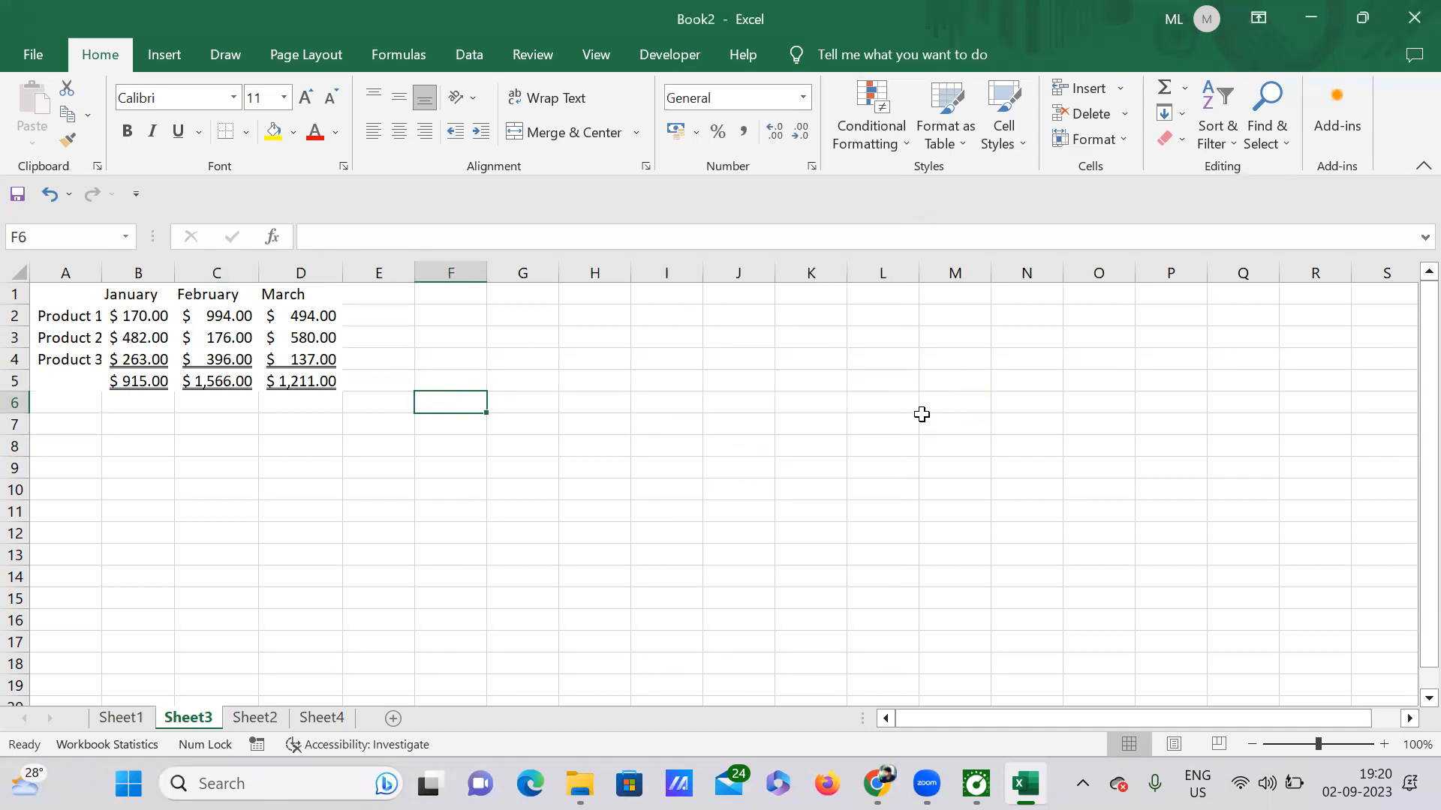